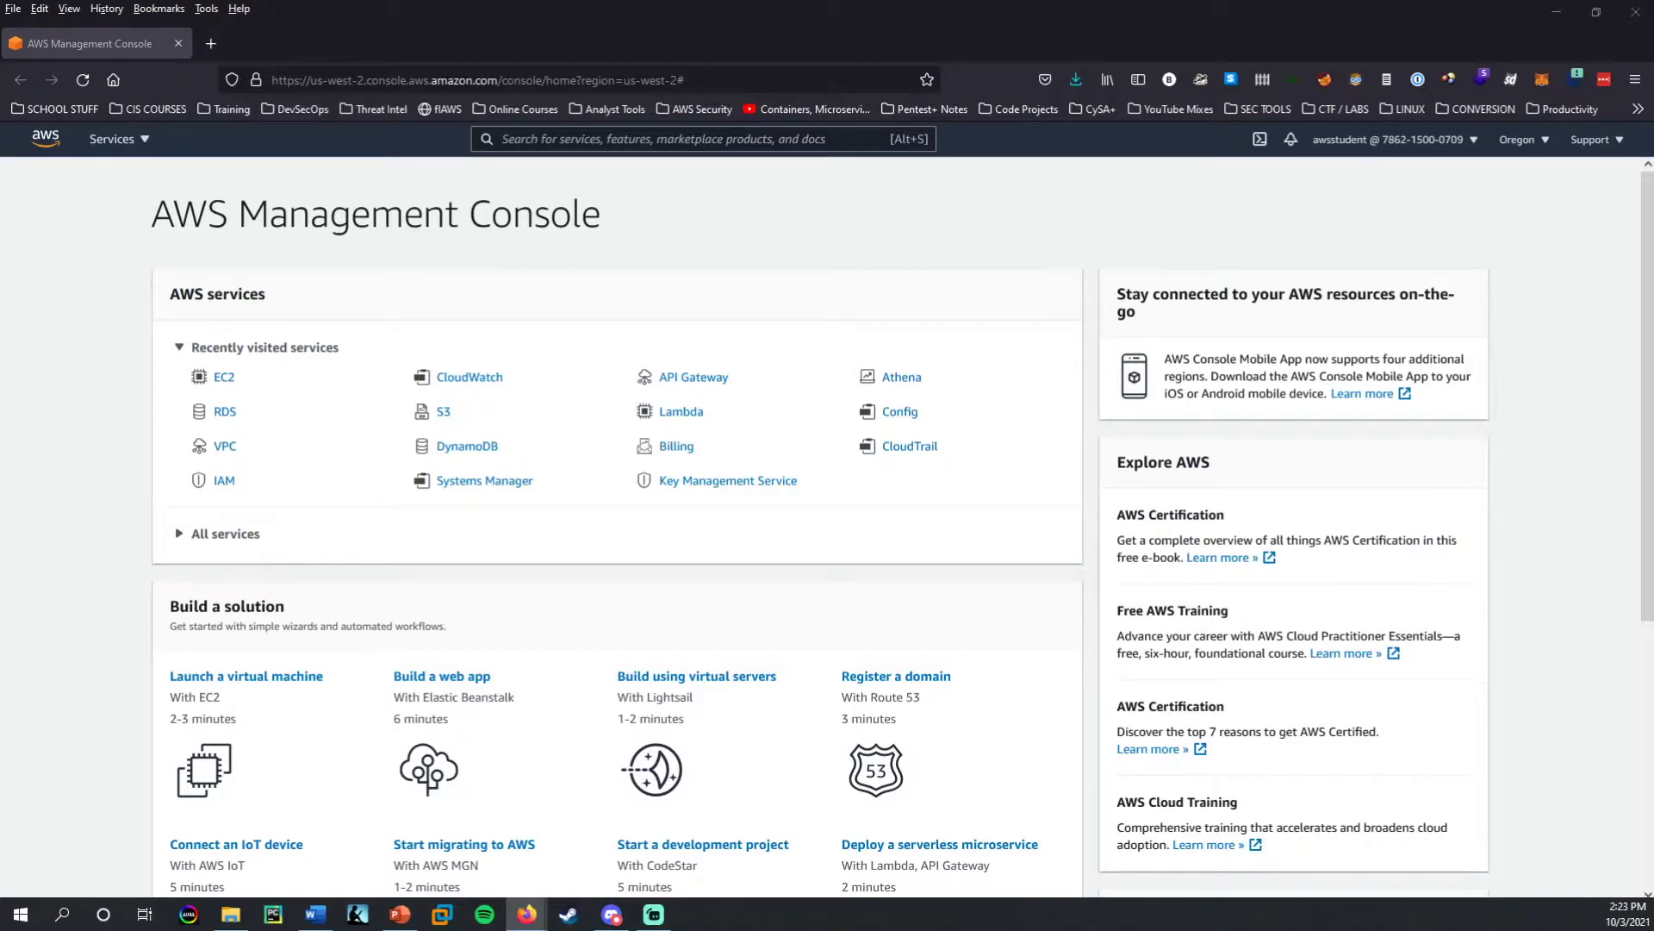
Search the AWS services for dynamo and open the DynamoDB service.
left_click(586, 140)
type("dynamo")
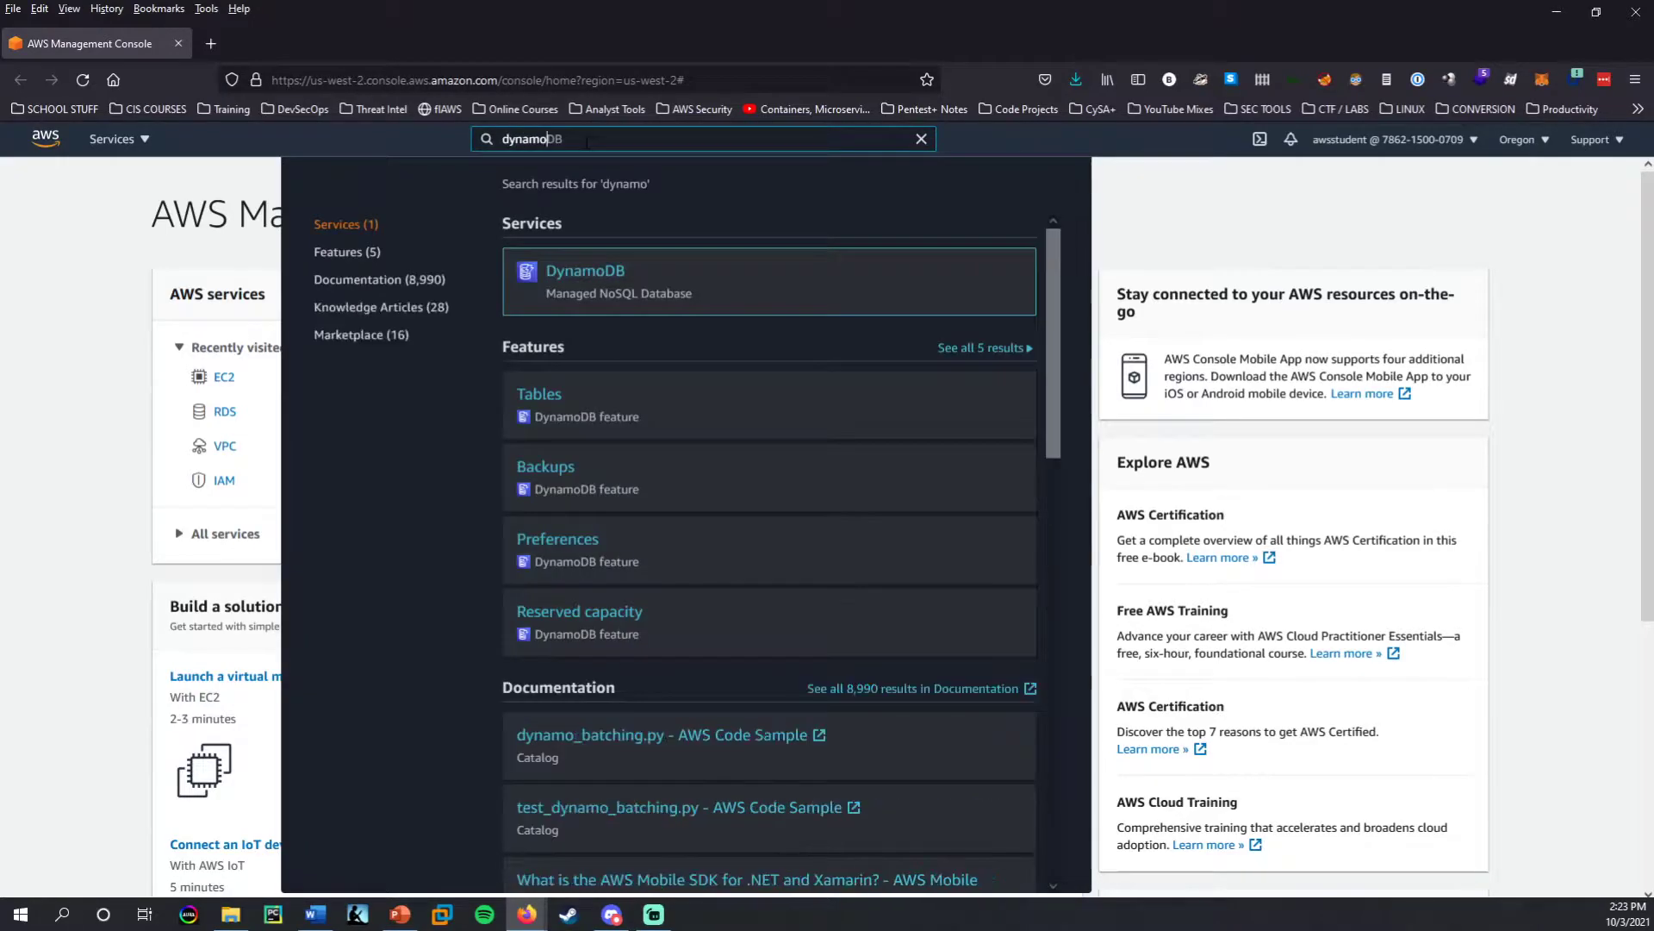
mouse_move(675, 272)
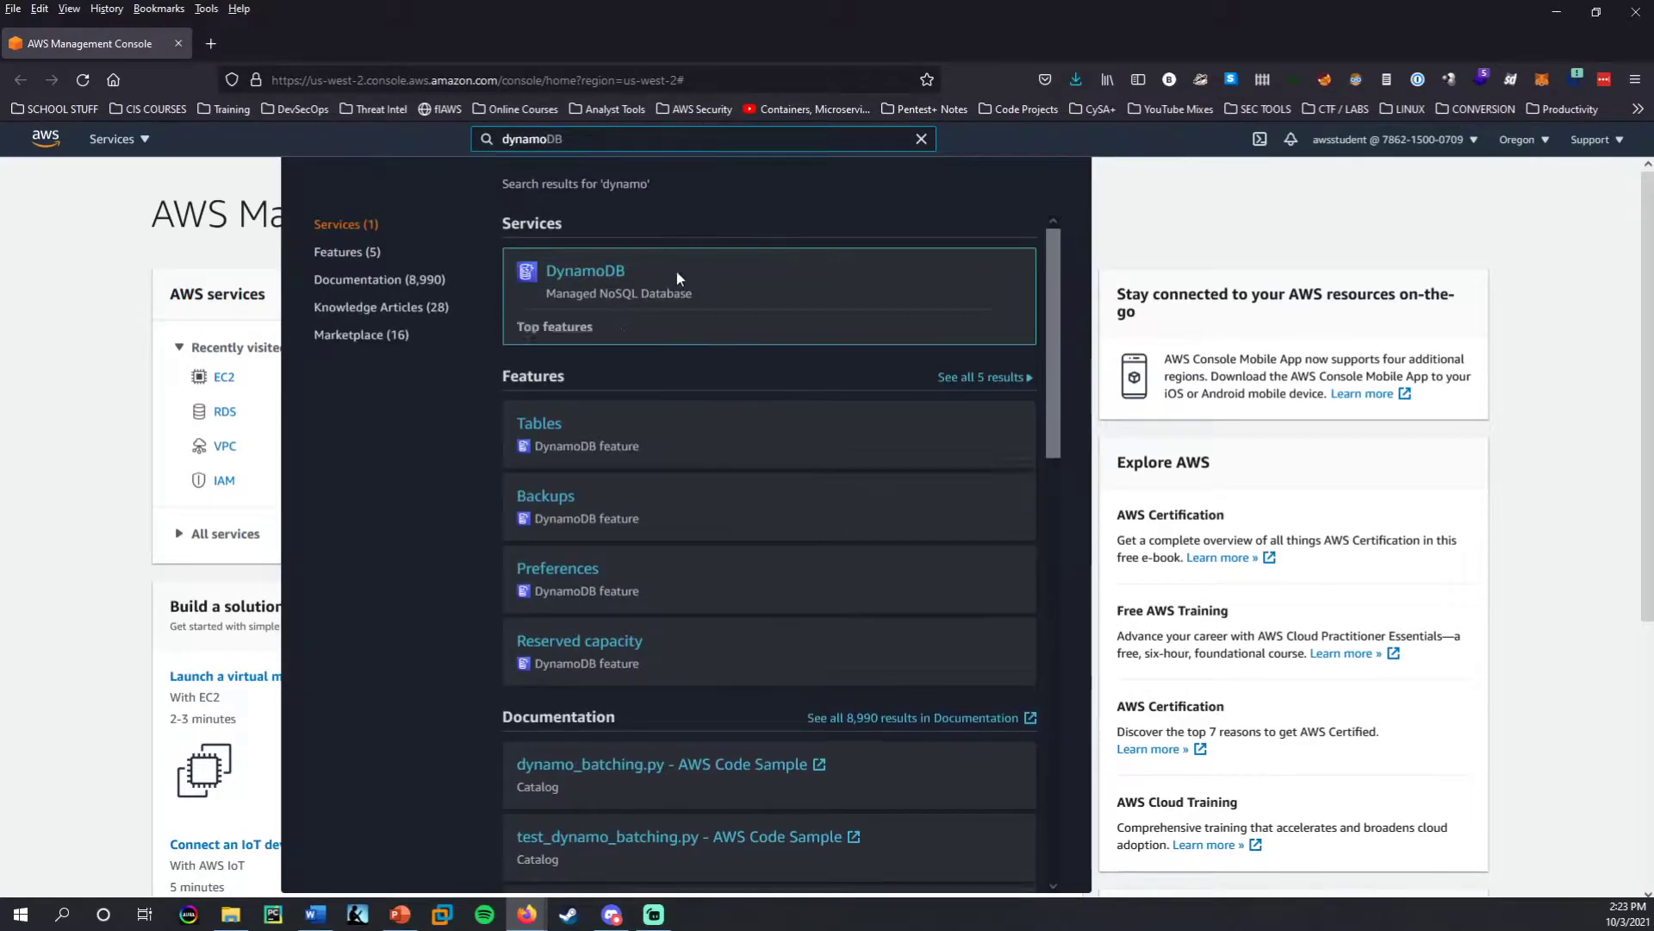
left_click(585, 272)
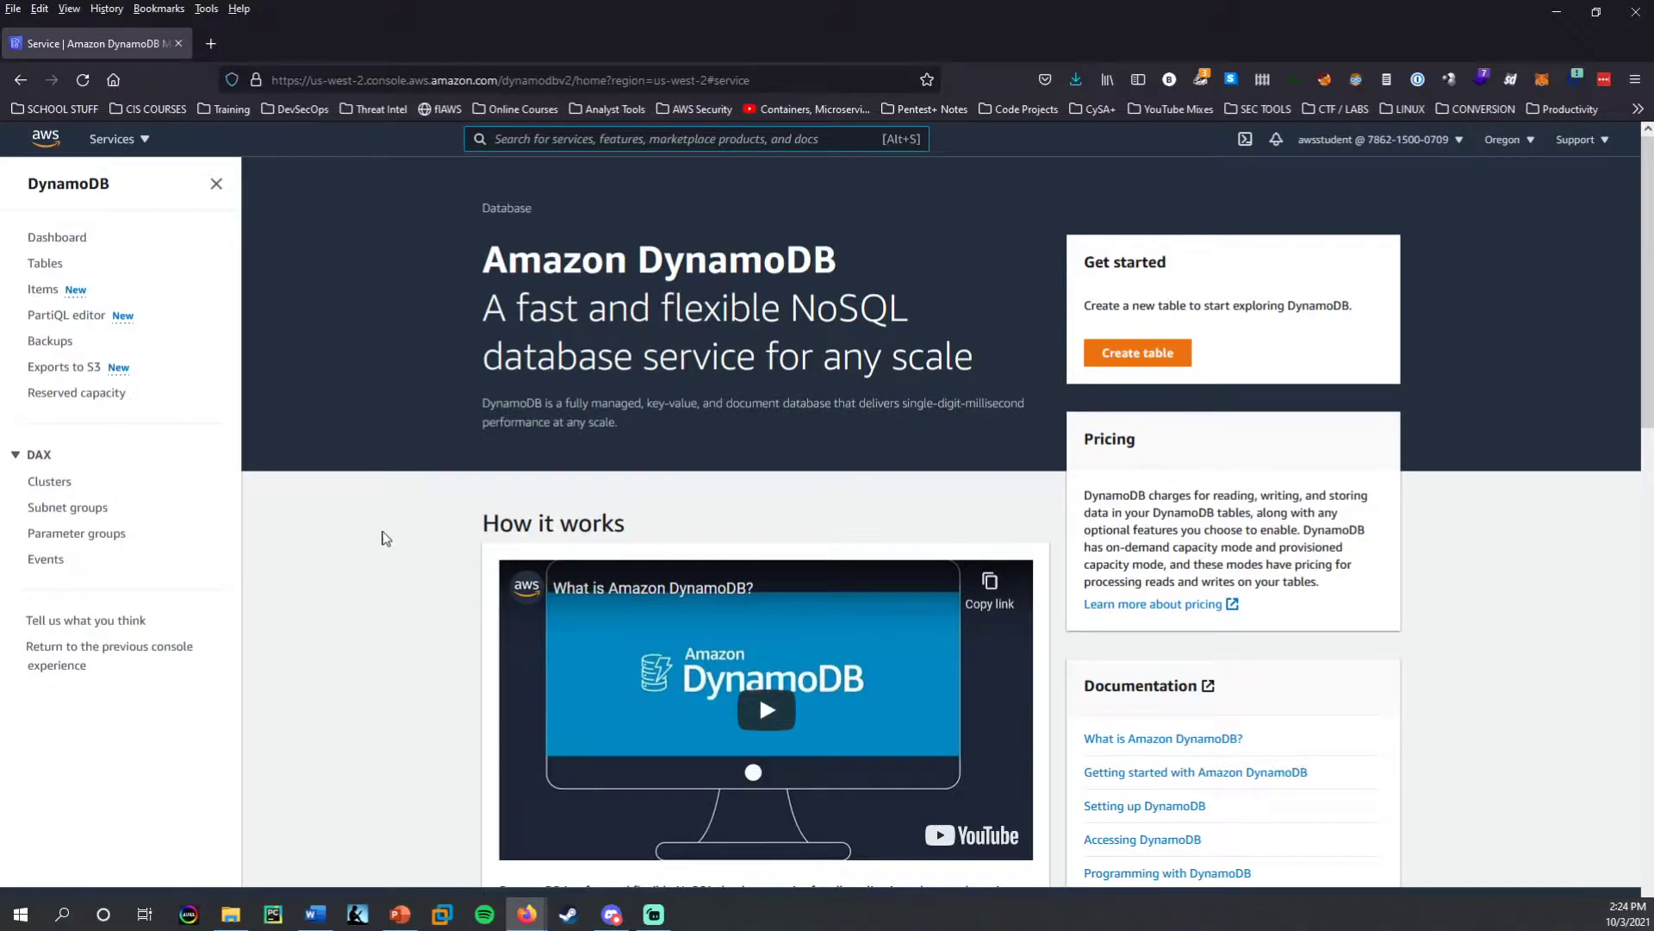
Start creating a new DynamoDB table and name it Music.
left_click(1134, 360)
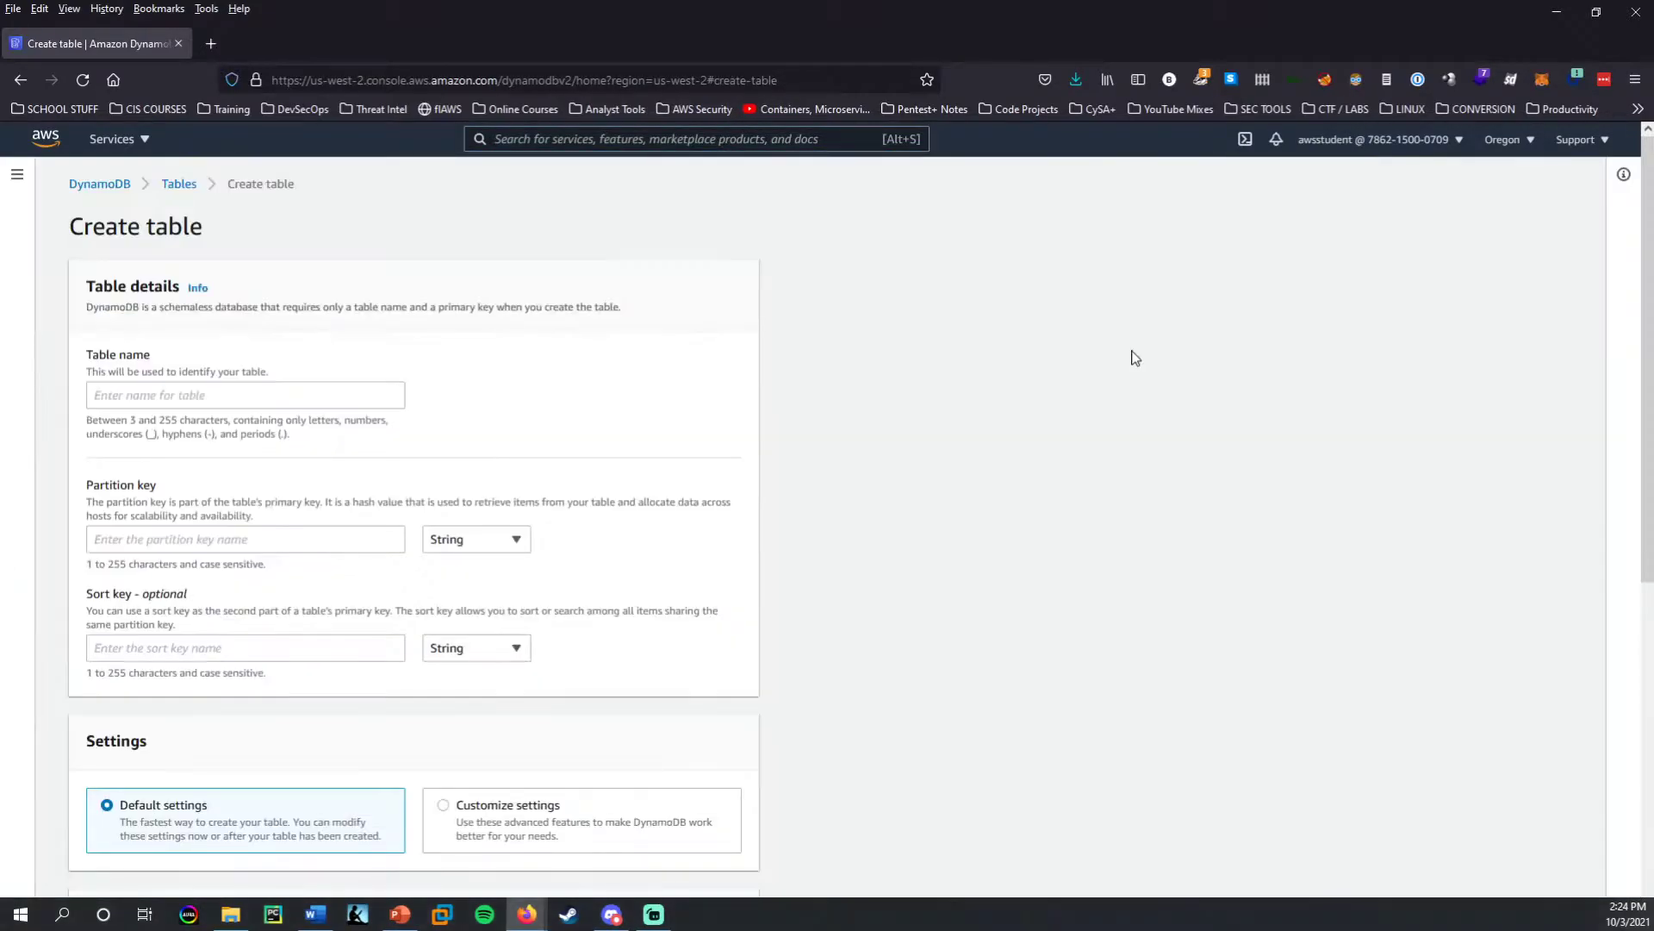
left_click(258, 395)
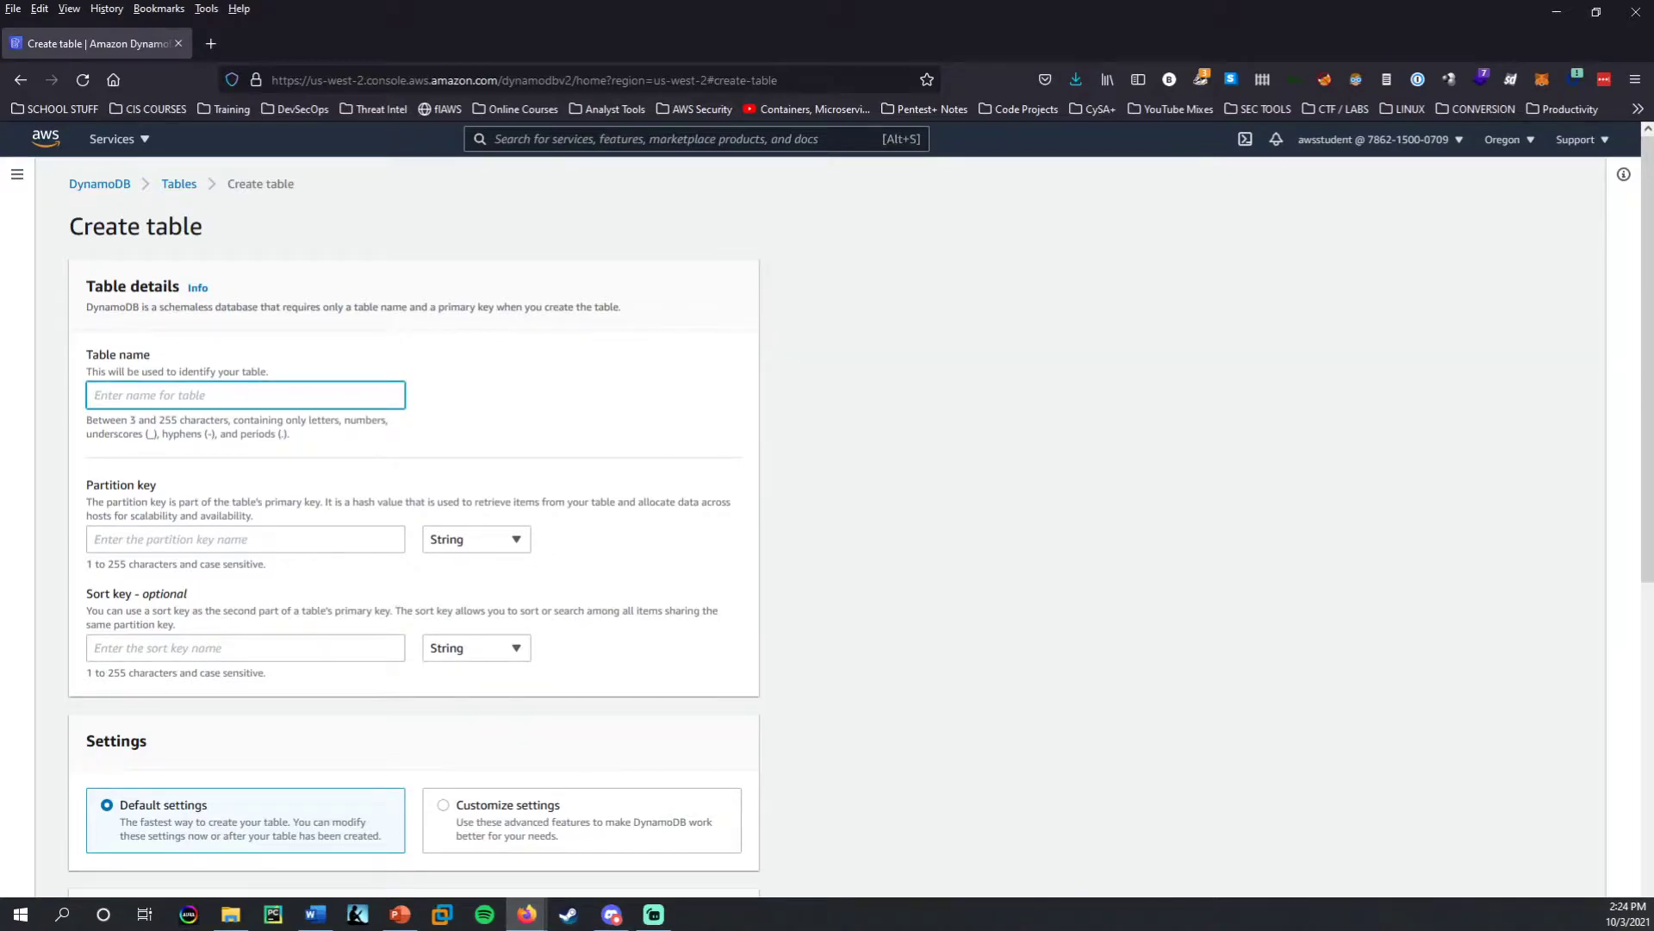
type("Music")
key("Tab")
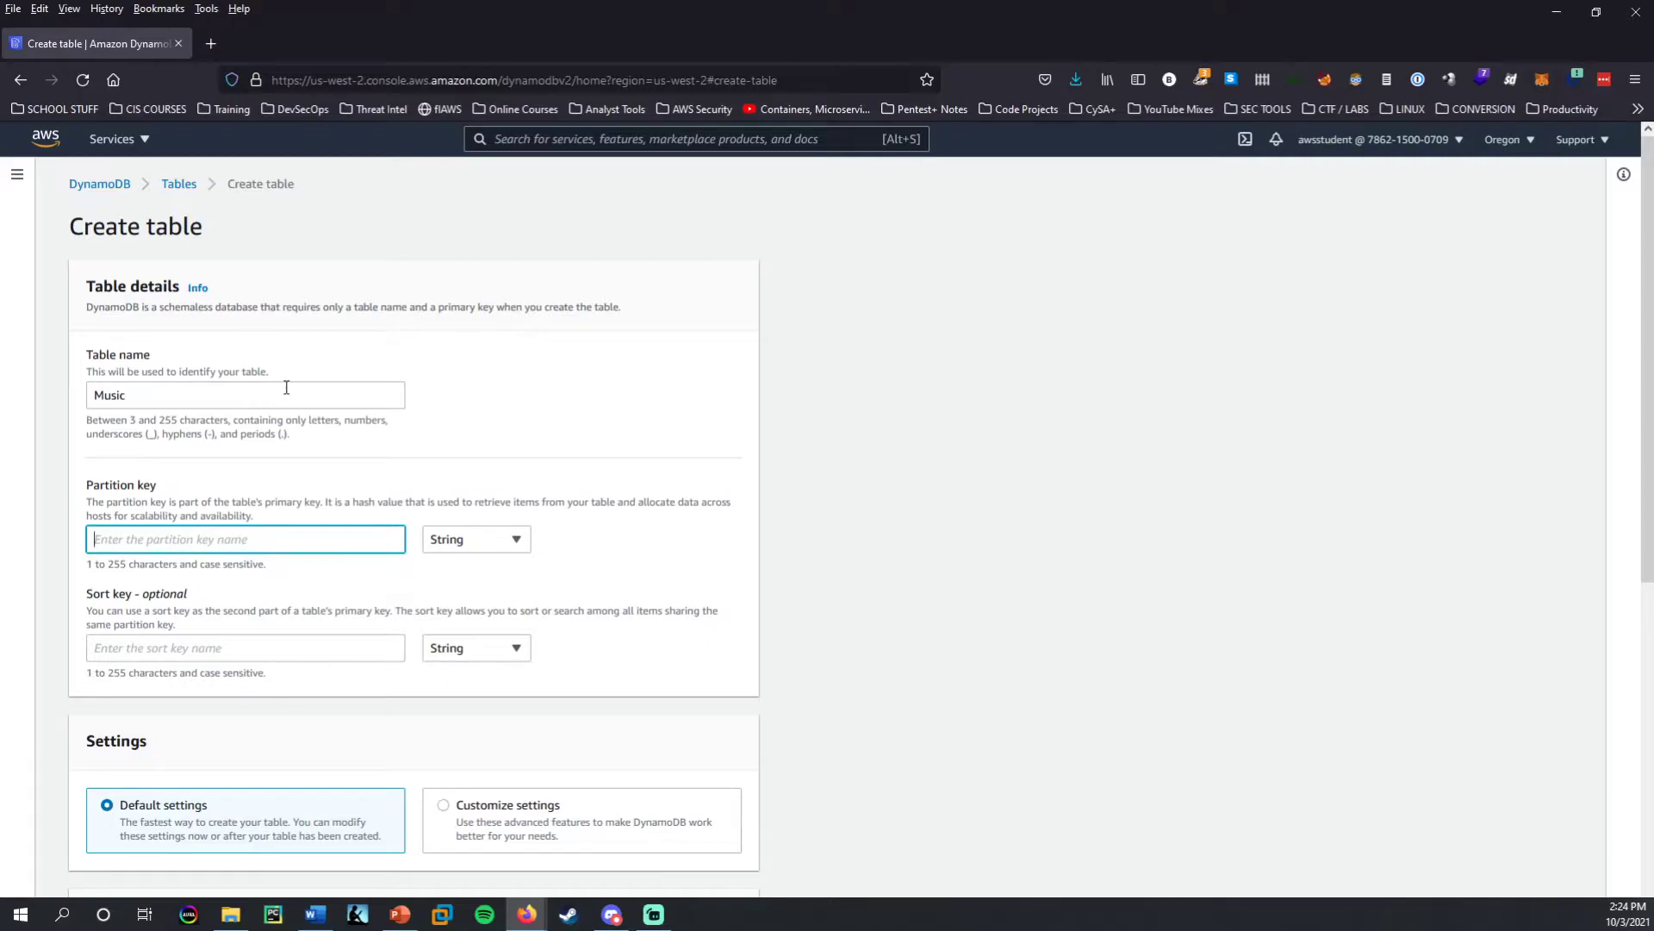
Set the partition key to Artist and the sort key to Song, both of type String.
type("Artist")
key("Tab")
left_click(486, 544)
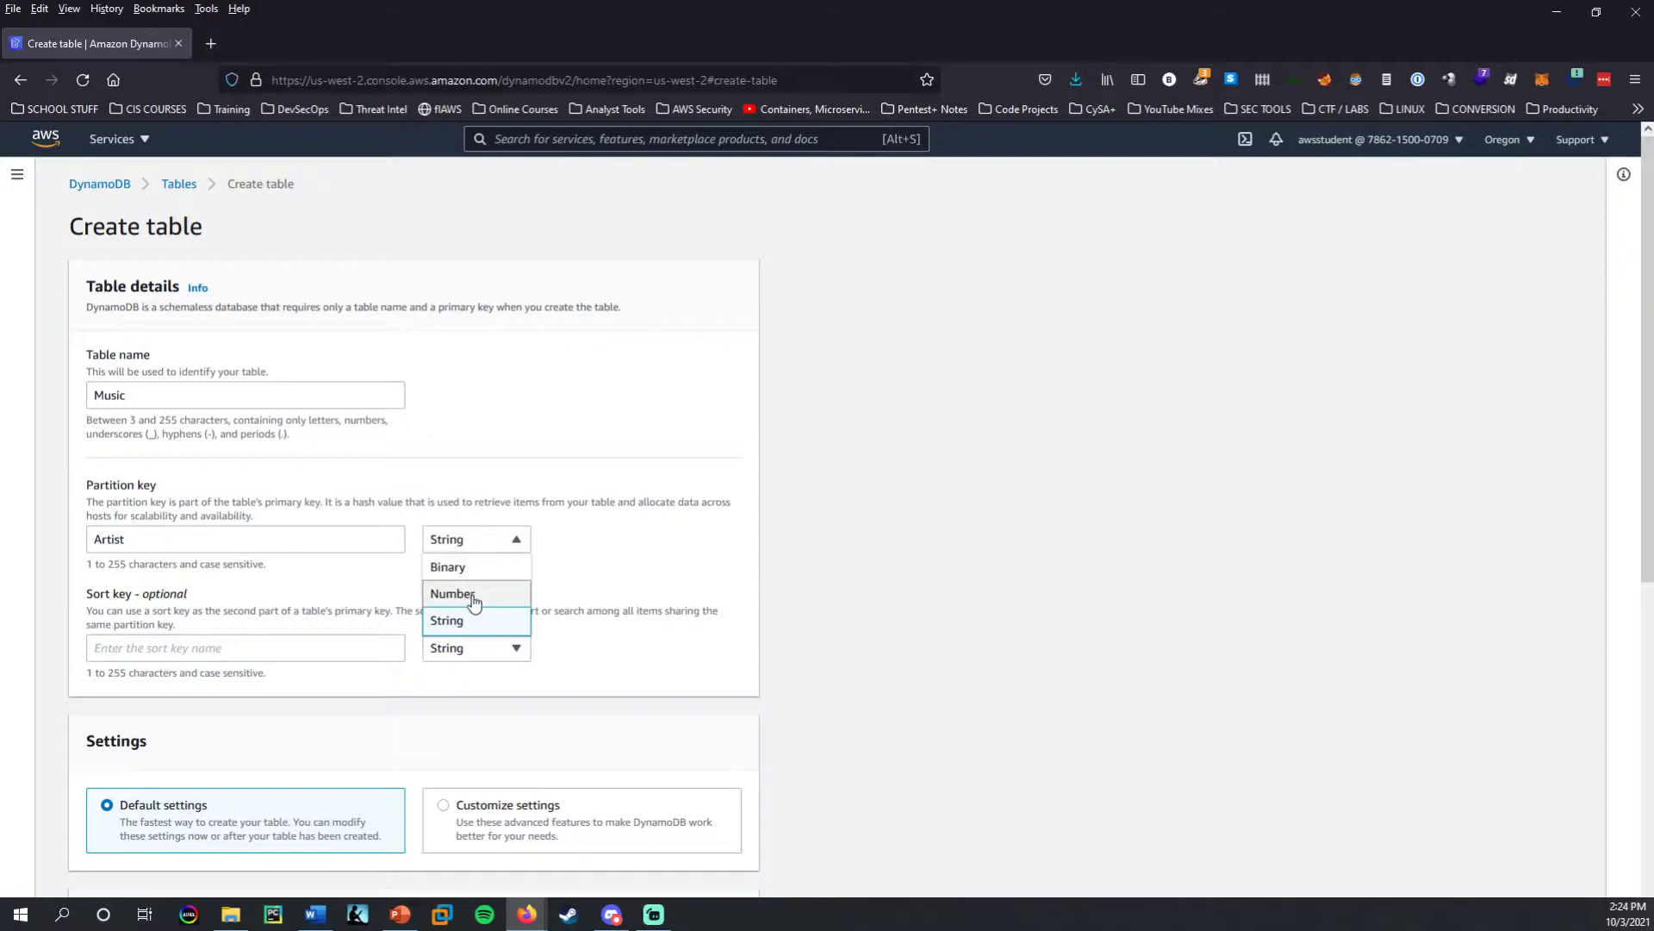
left_click(447, 622)
left_click(176, 648)
type("Song")
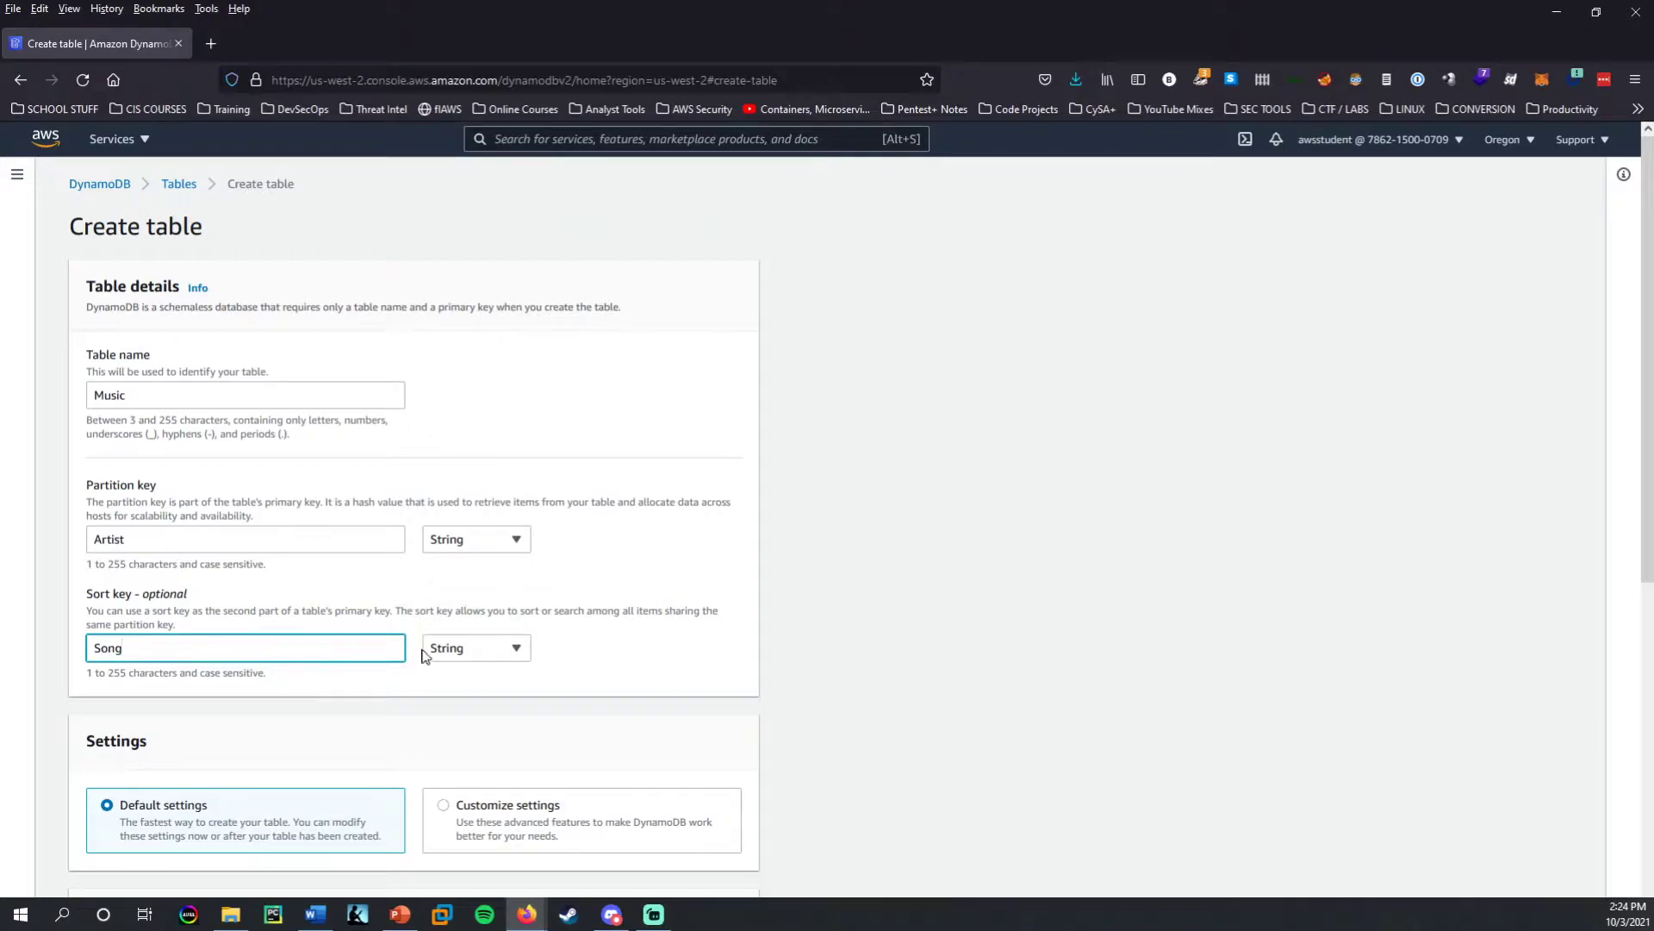
left_click(502, 653)
left_click(480, 657)
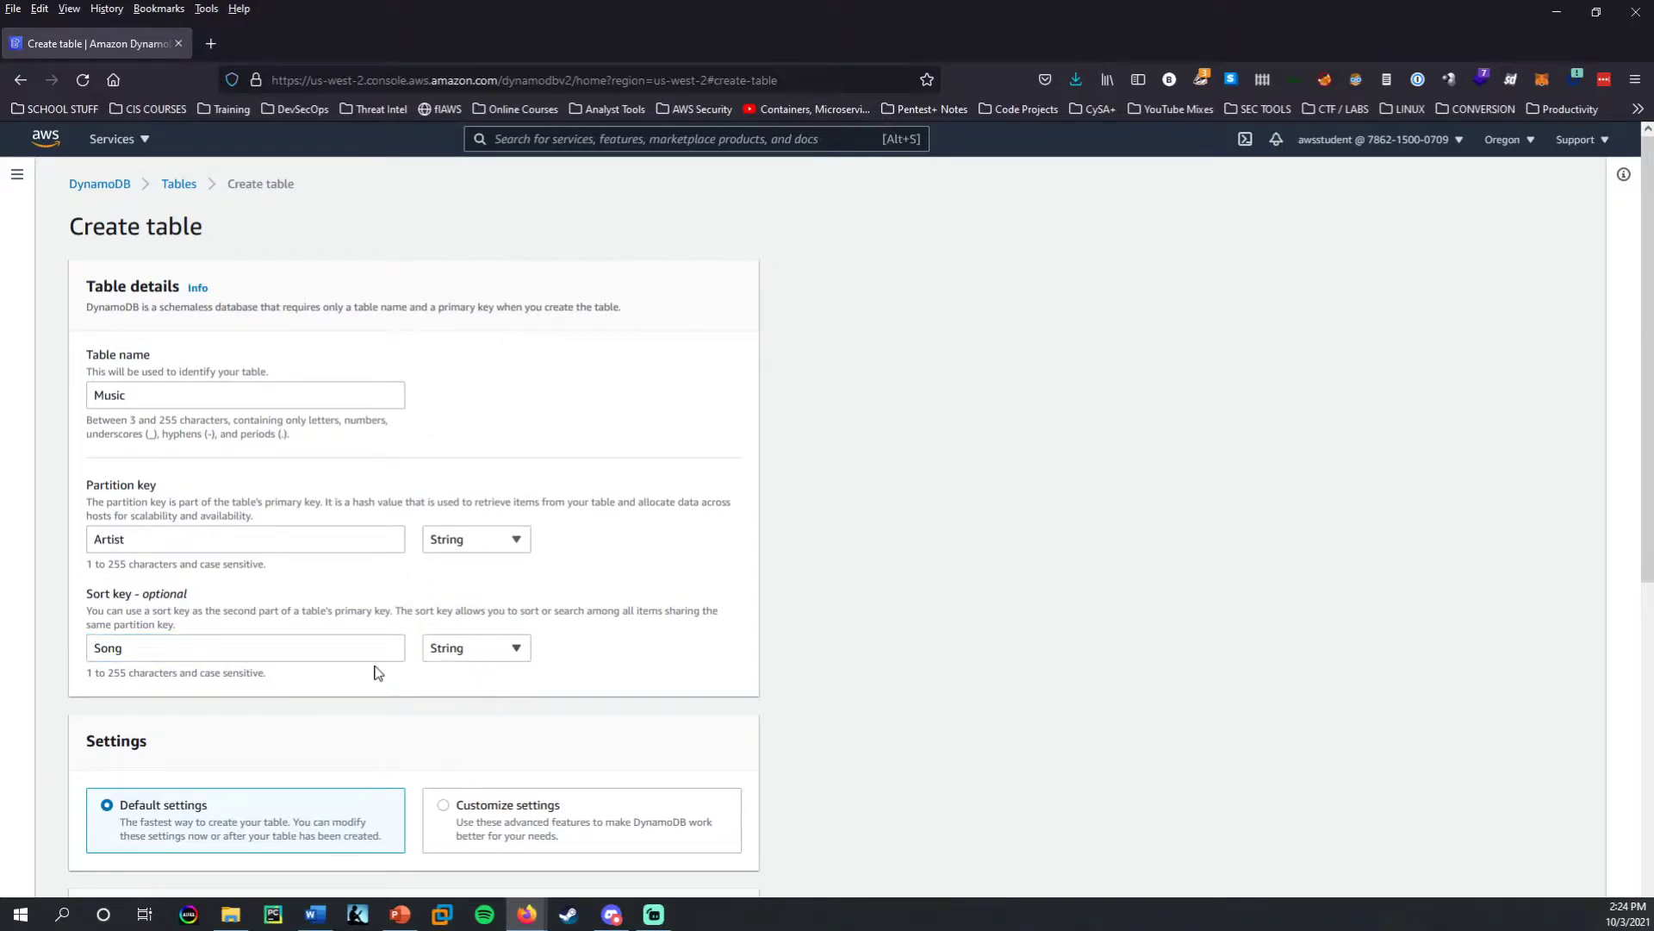
Review the key names and default settings, and create the Music table with them.
scroll(351, 682, "down", 2)
scroll(350, 683, "down", 4)
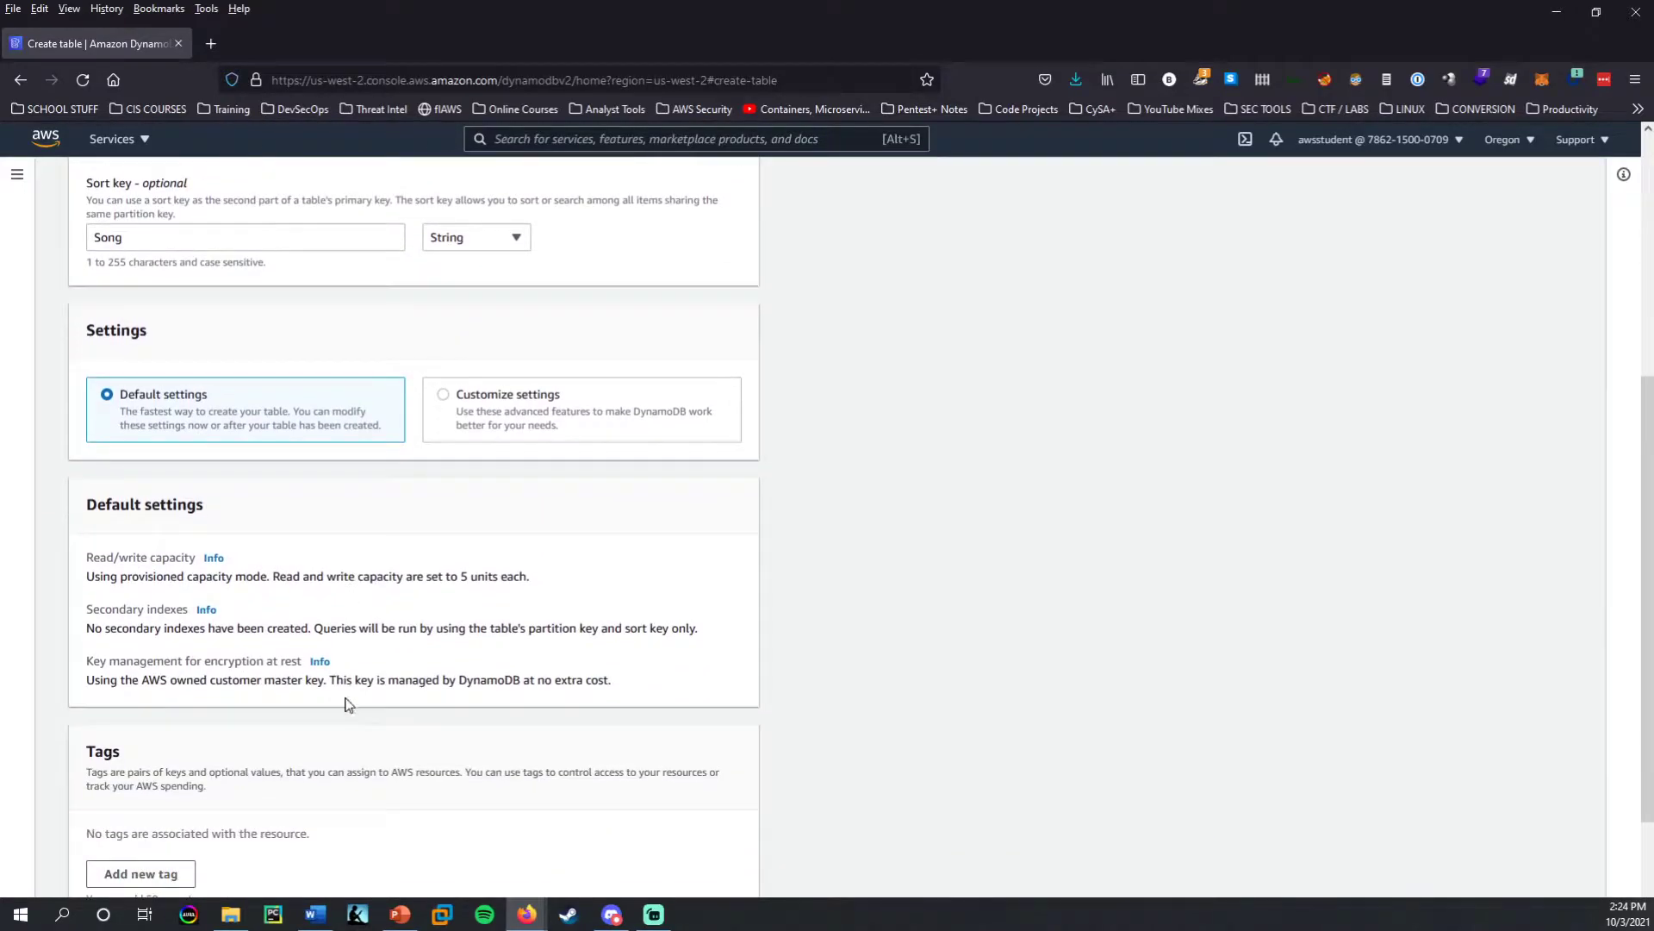
scroll(351, 698, "up", 3)
left_click_drag(170, 362, 50, 365)
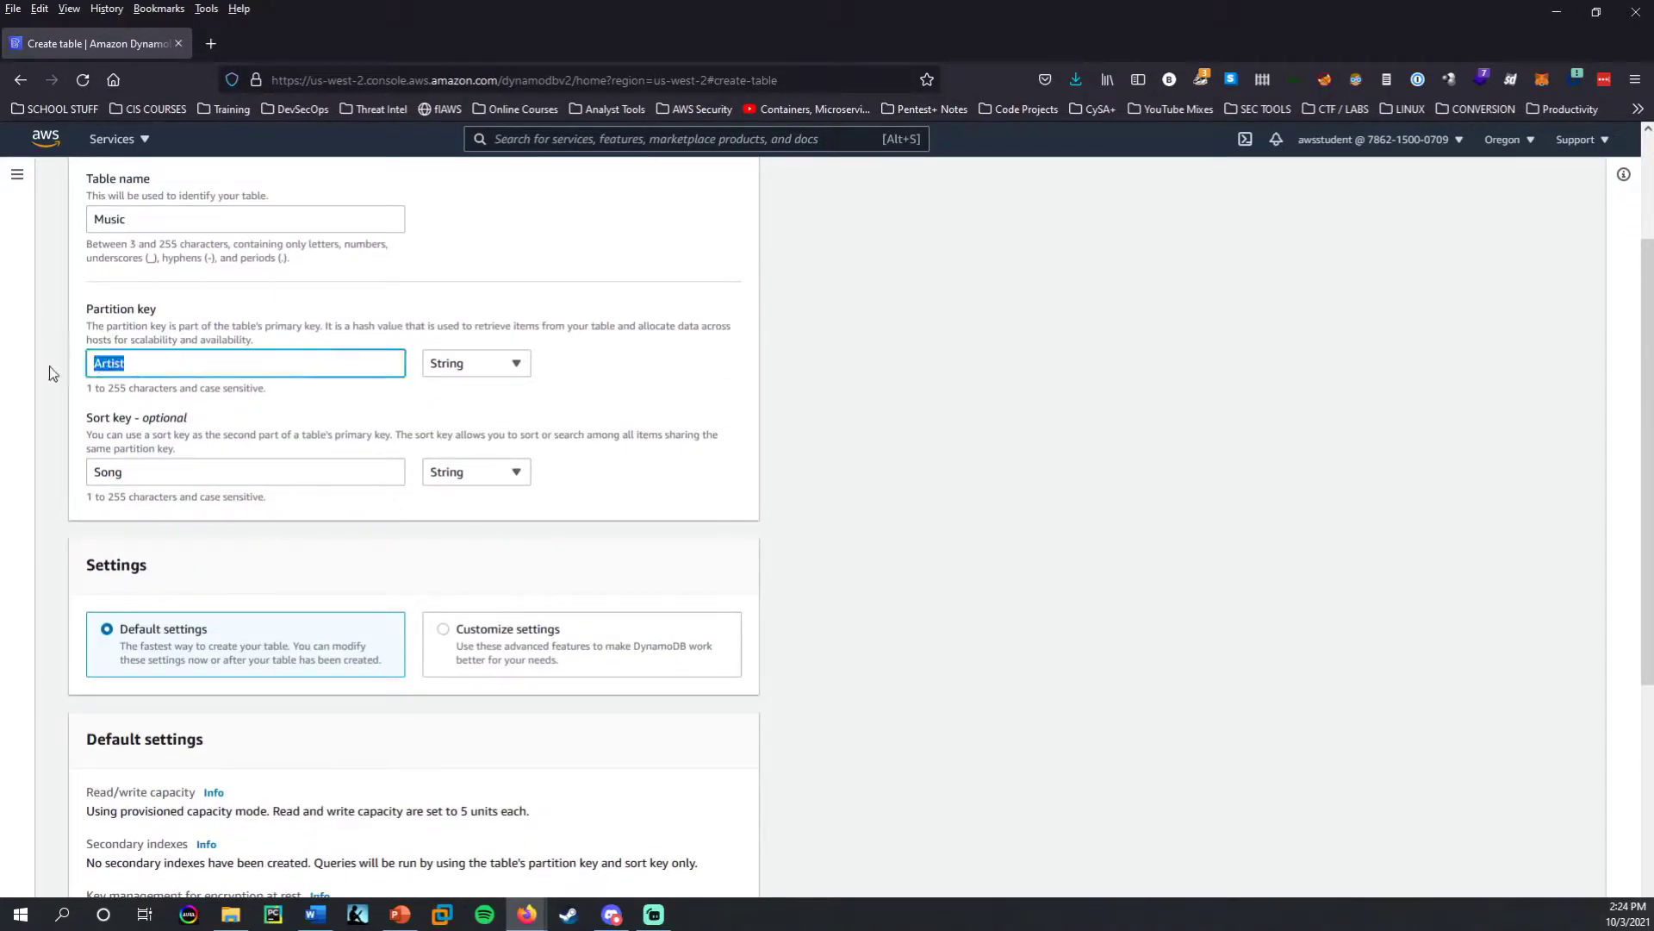
left_click_drag(183, 477, 18, 472)
left_click(245, 554)
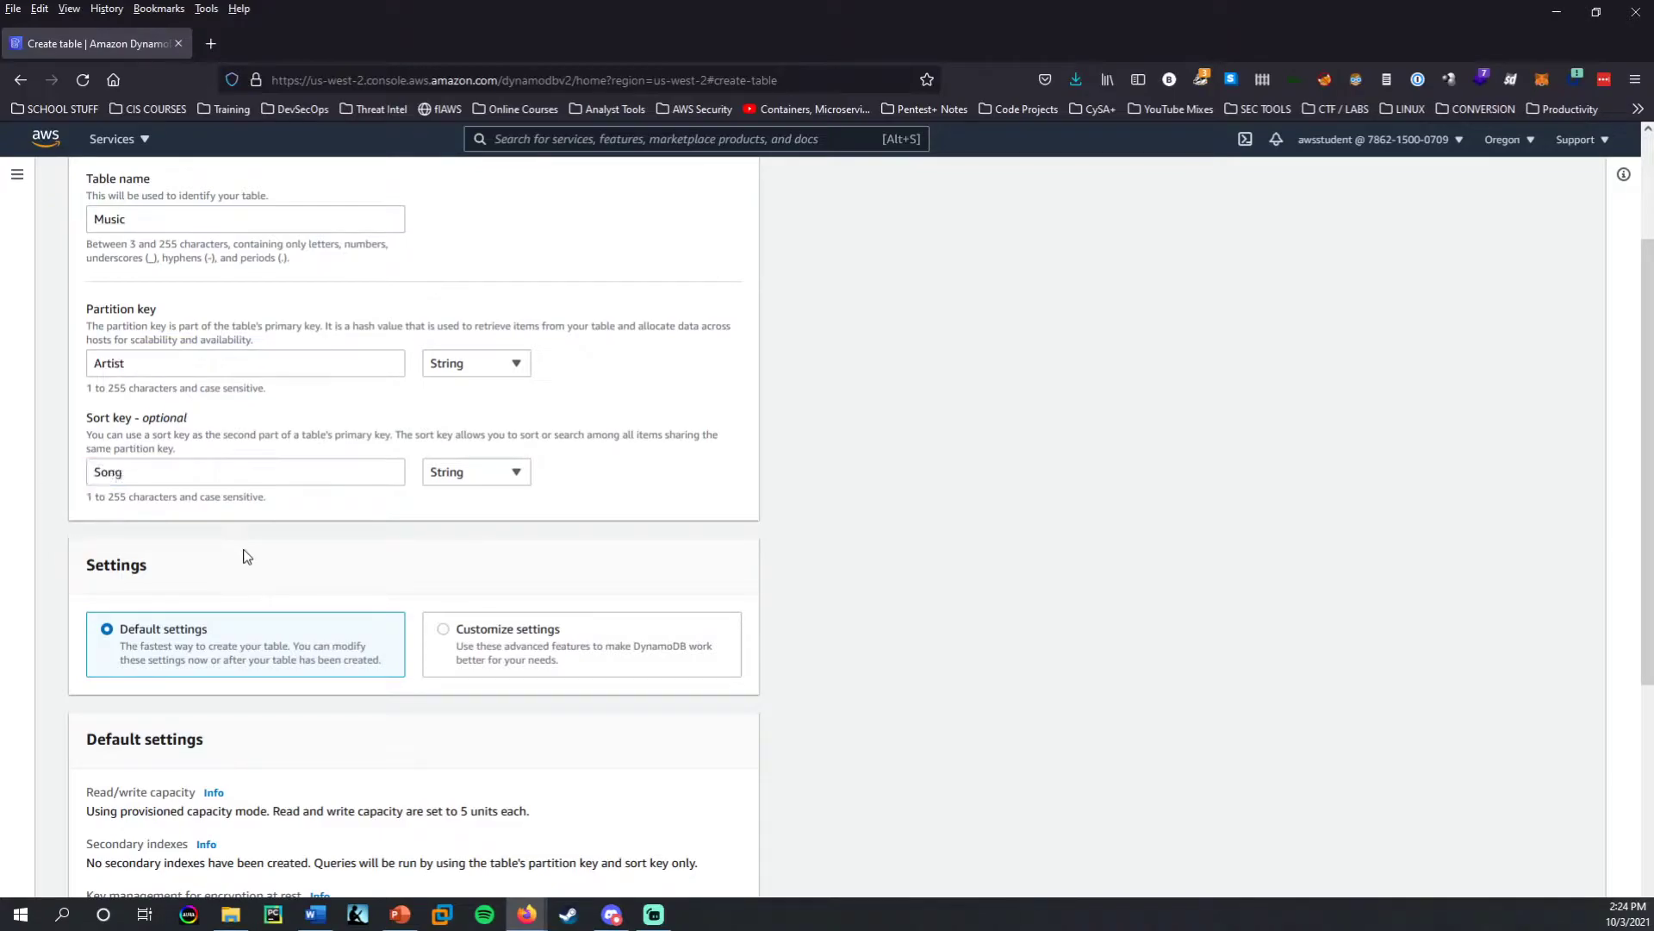
scroll(270, 557, "down", 4)
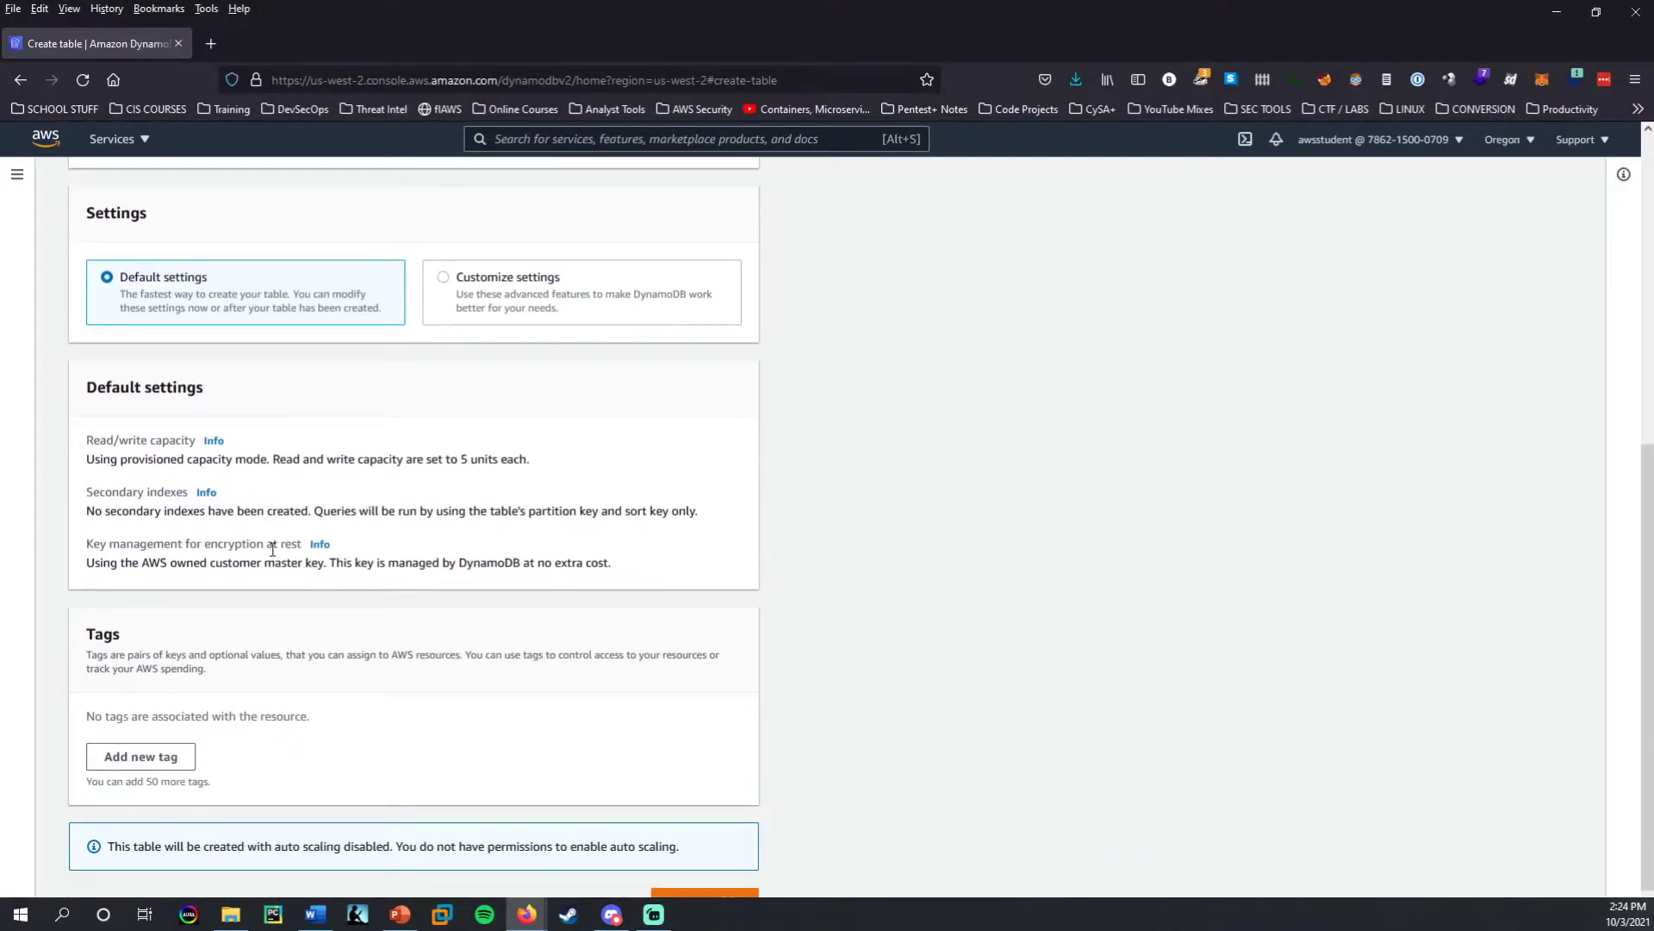
scroll(272, 549, "down", 1)
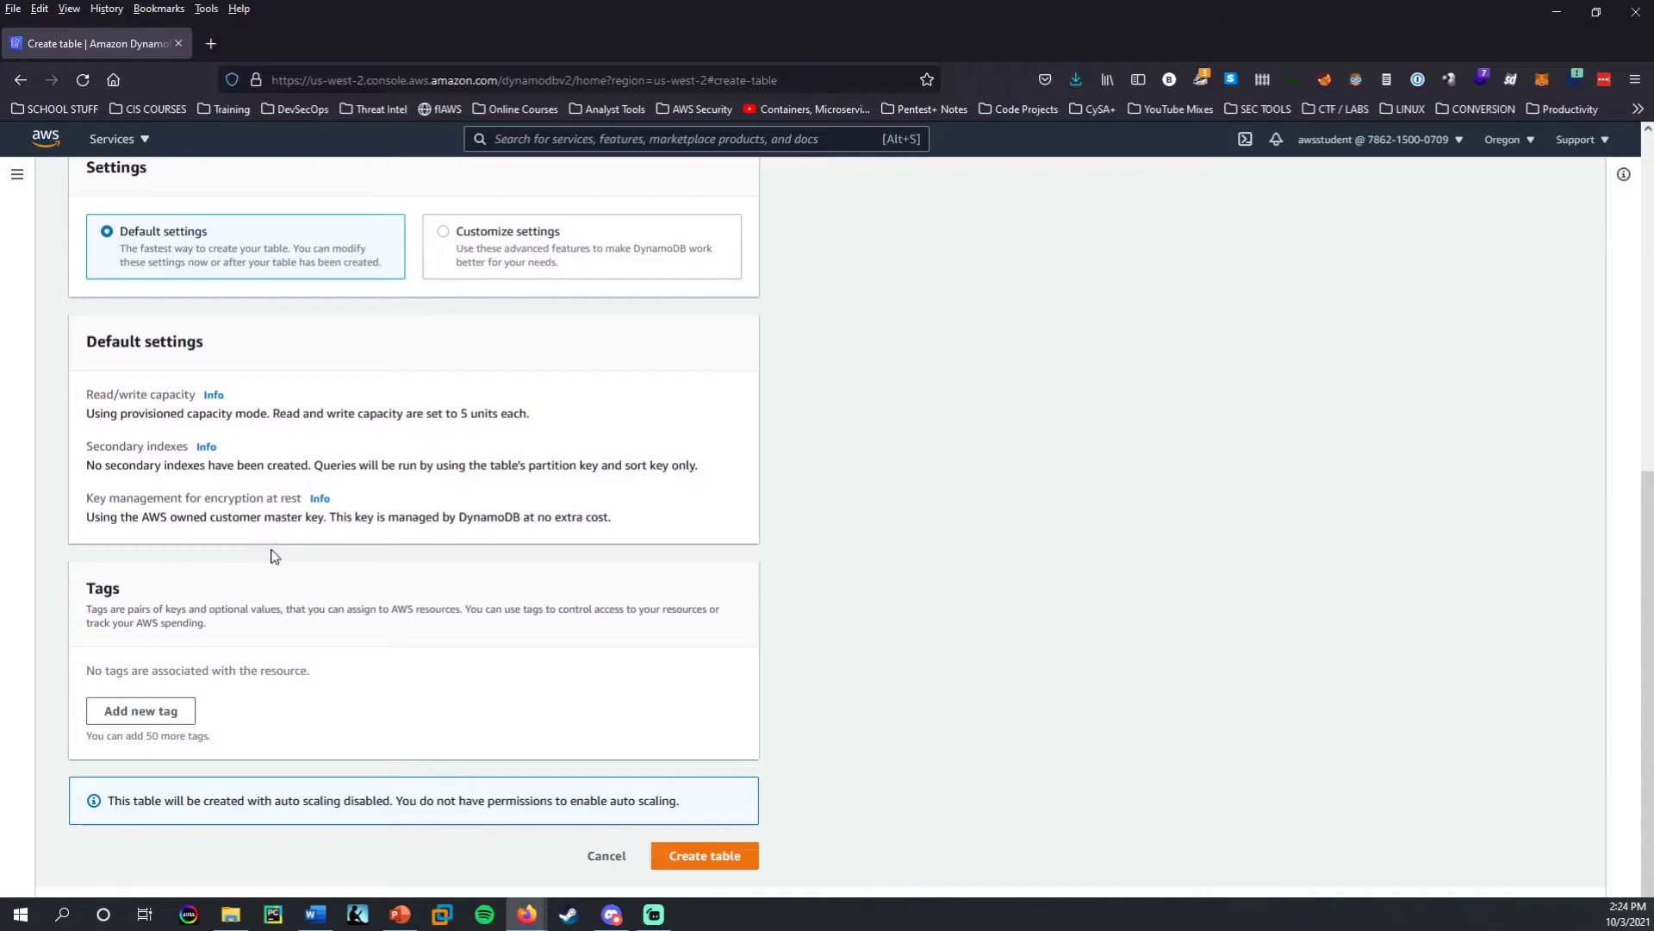
left_click(728, 856)
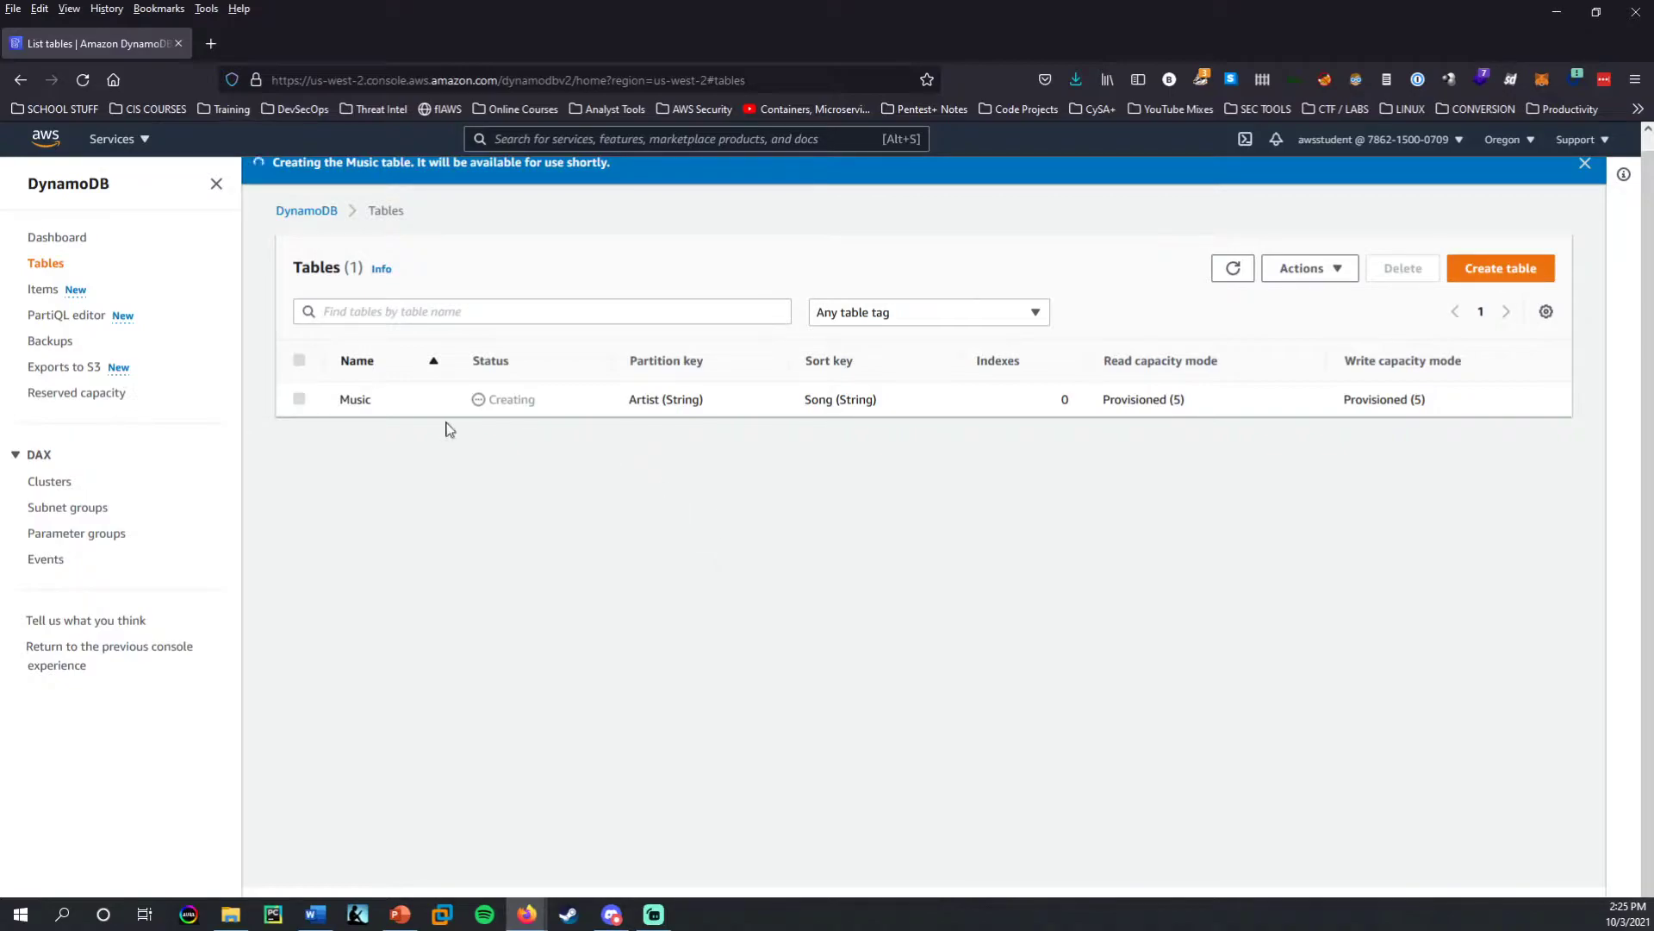
Open the Music table's details from the list of tables.
left_click_drag(380, 401, 333, 401)
left_click(724, 477)
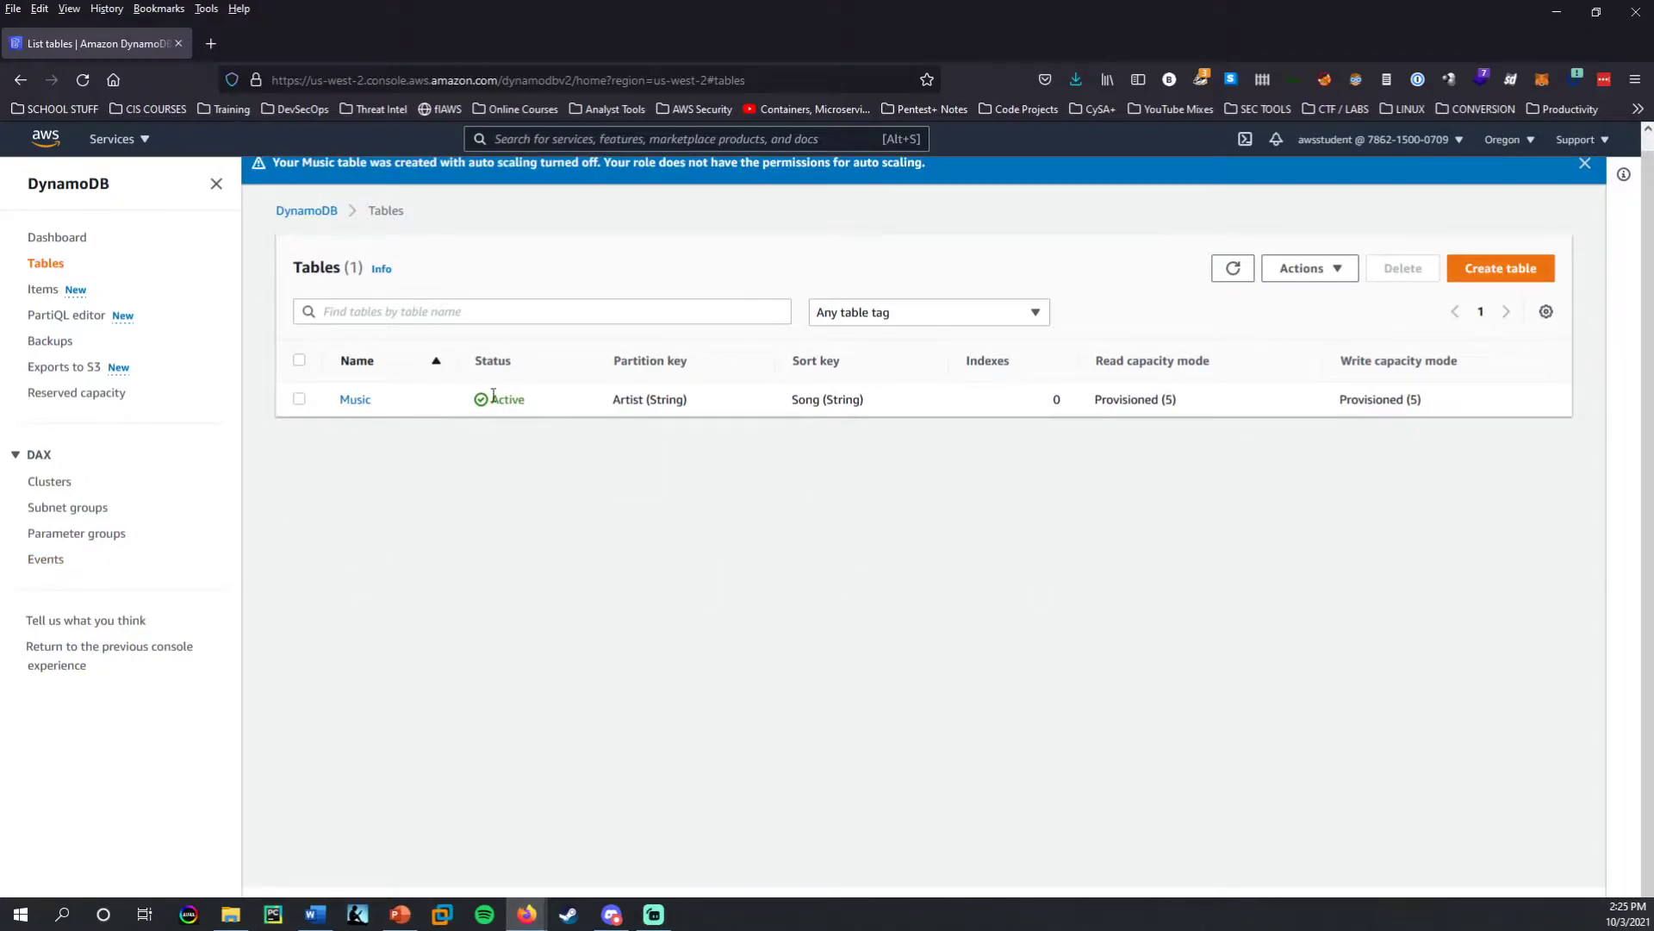
left_click(355, 400)
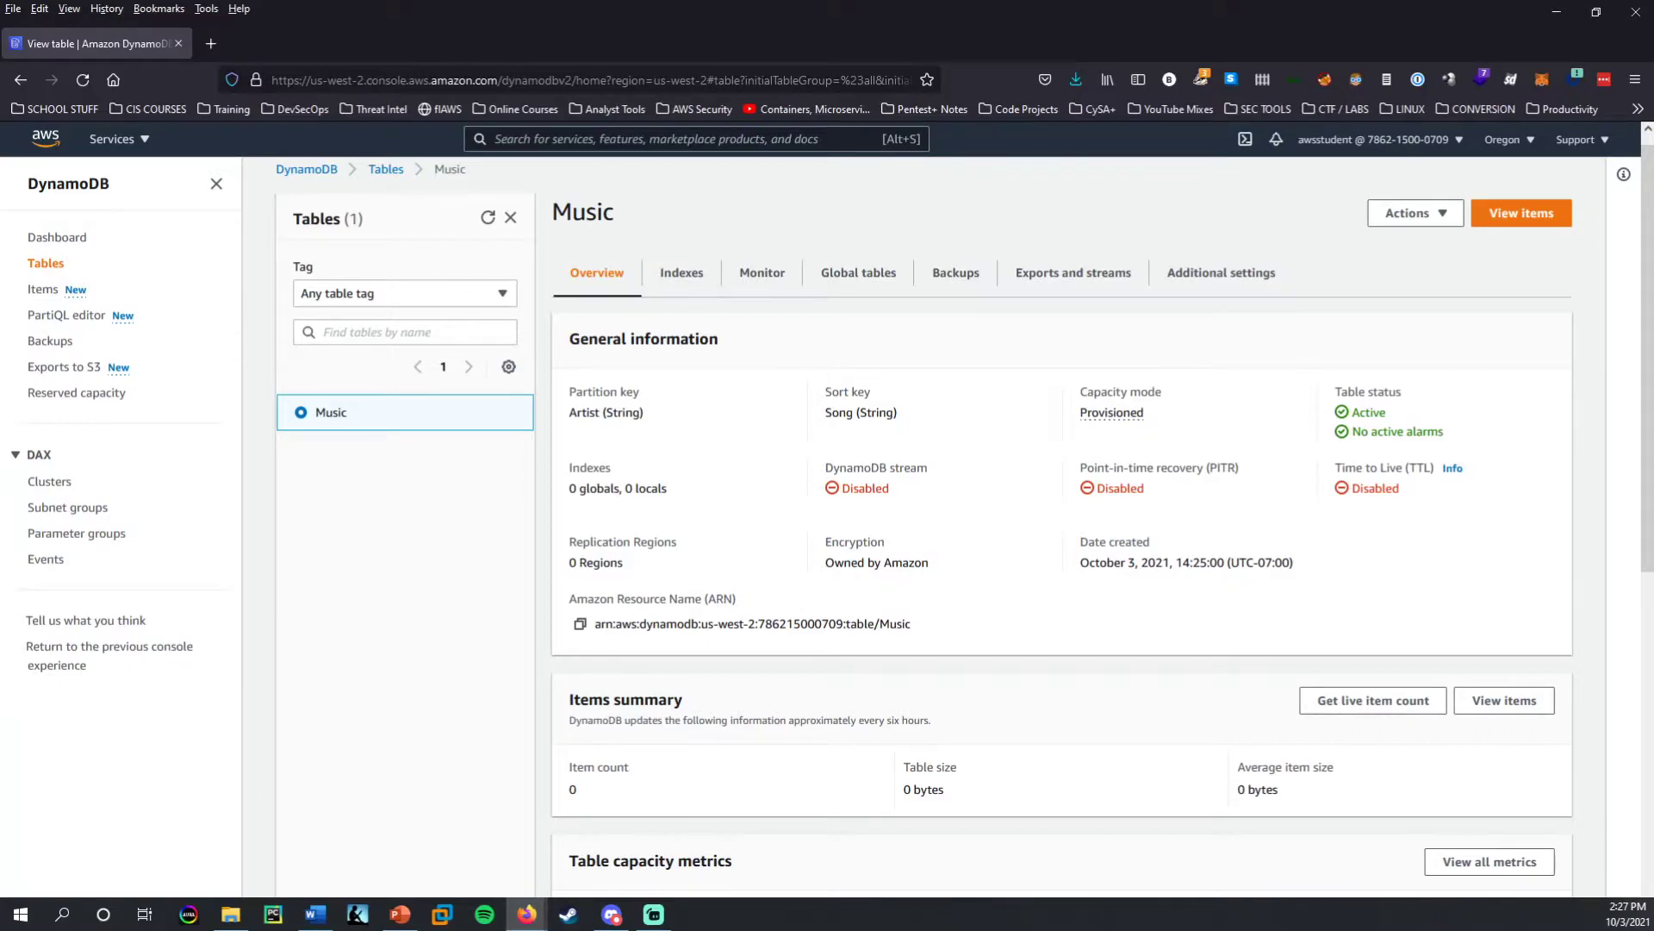
Start a new item in the Music table with artist Pink Floyd and song Money.
left_click(43, 293)
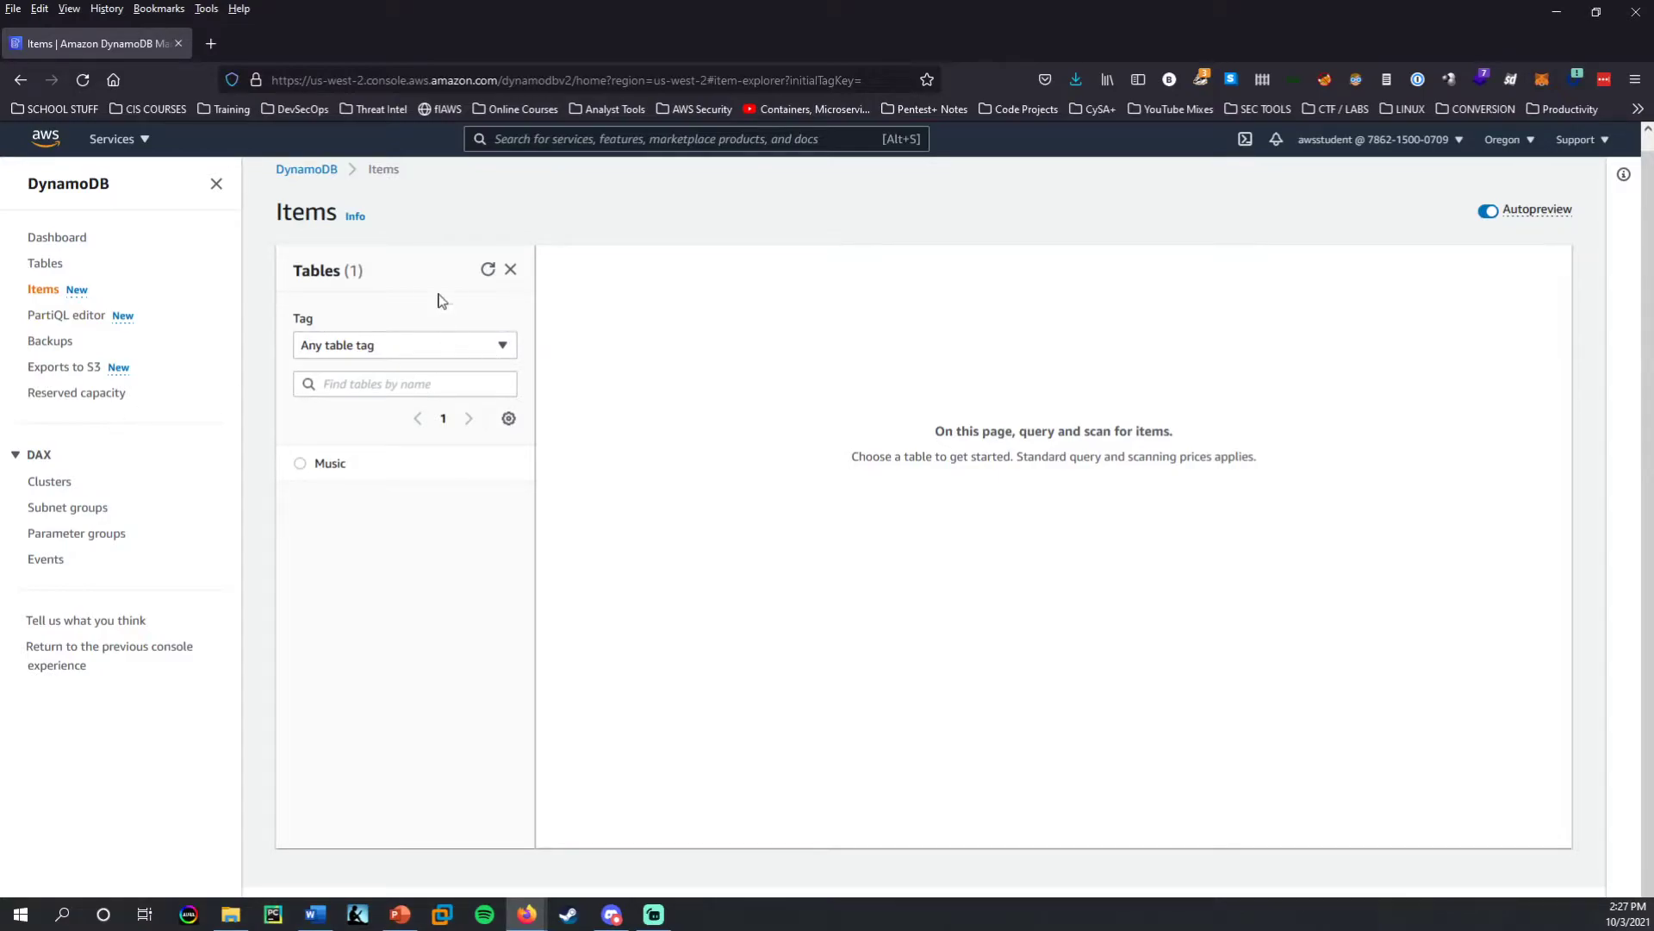
left_click(293, 469)
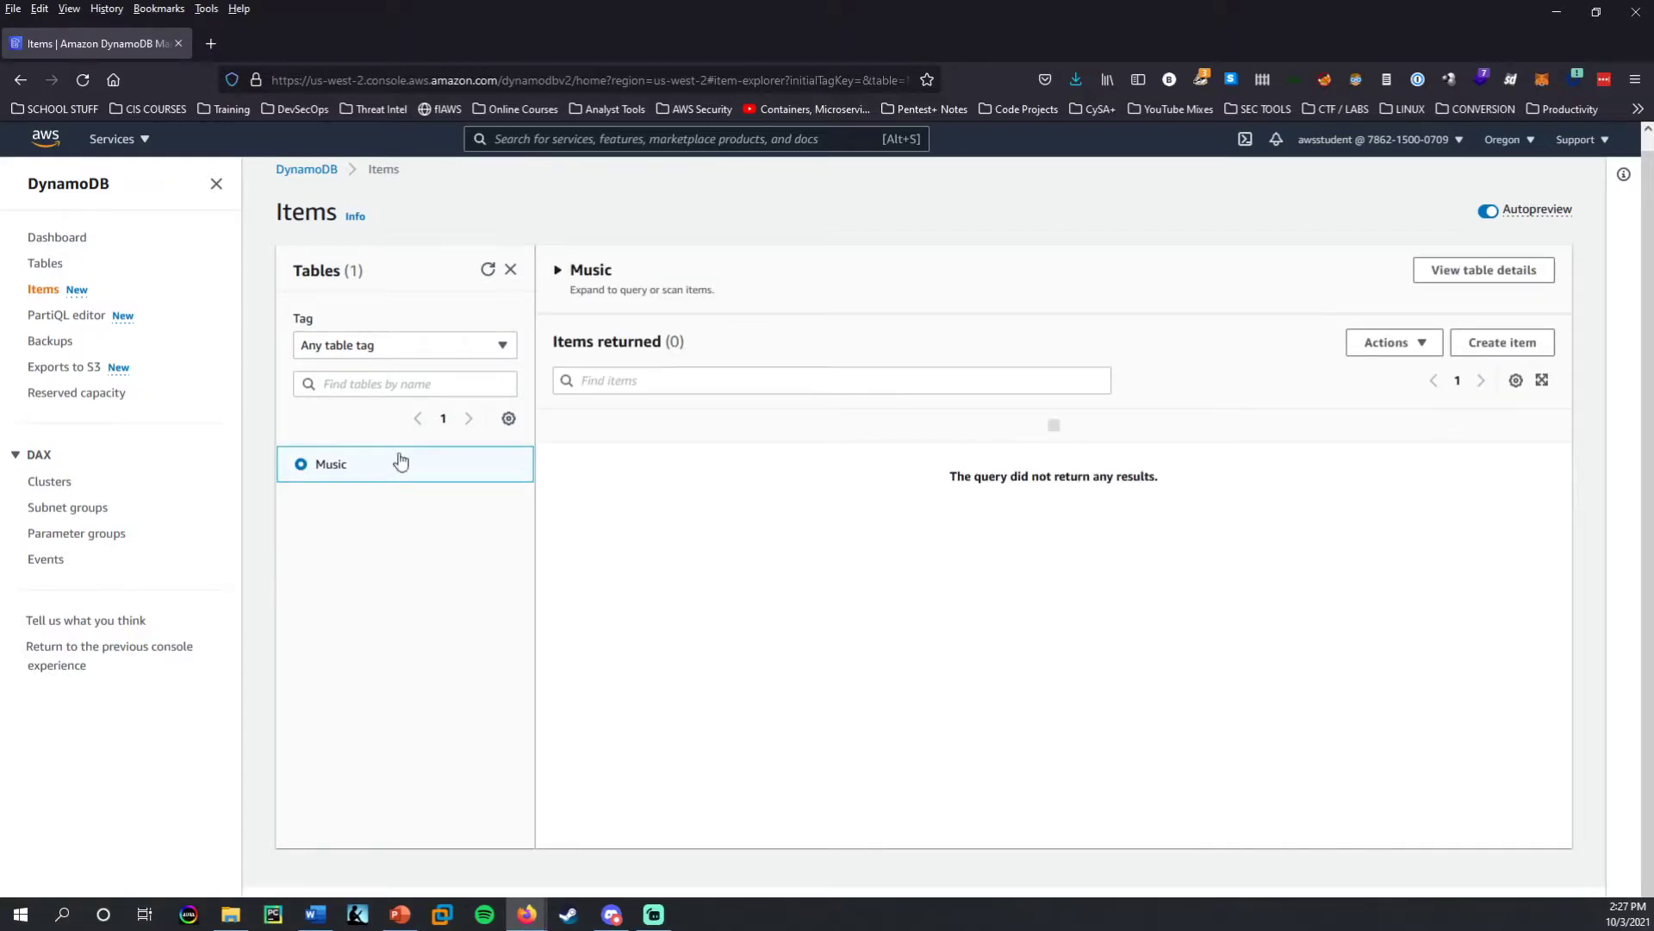
left_click(1503, 348)
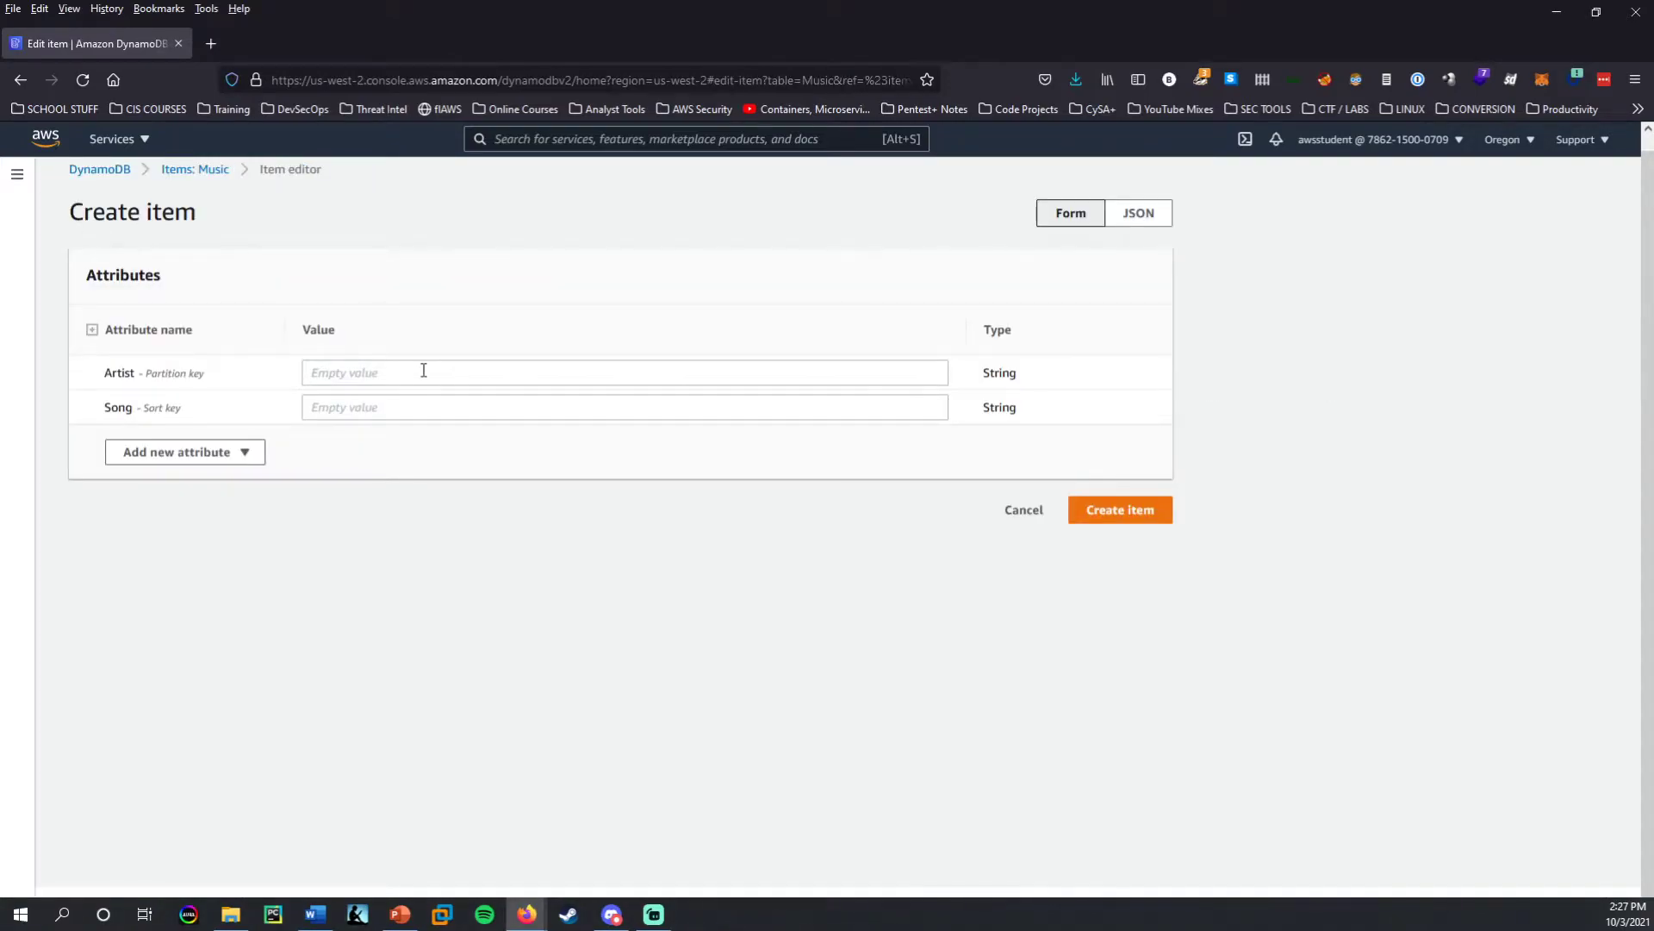
left_click_drag(104, 373, 144, 376)
double_click(121, 406)
left_click(394, 370)
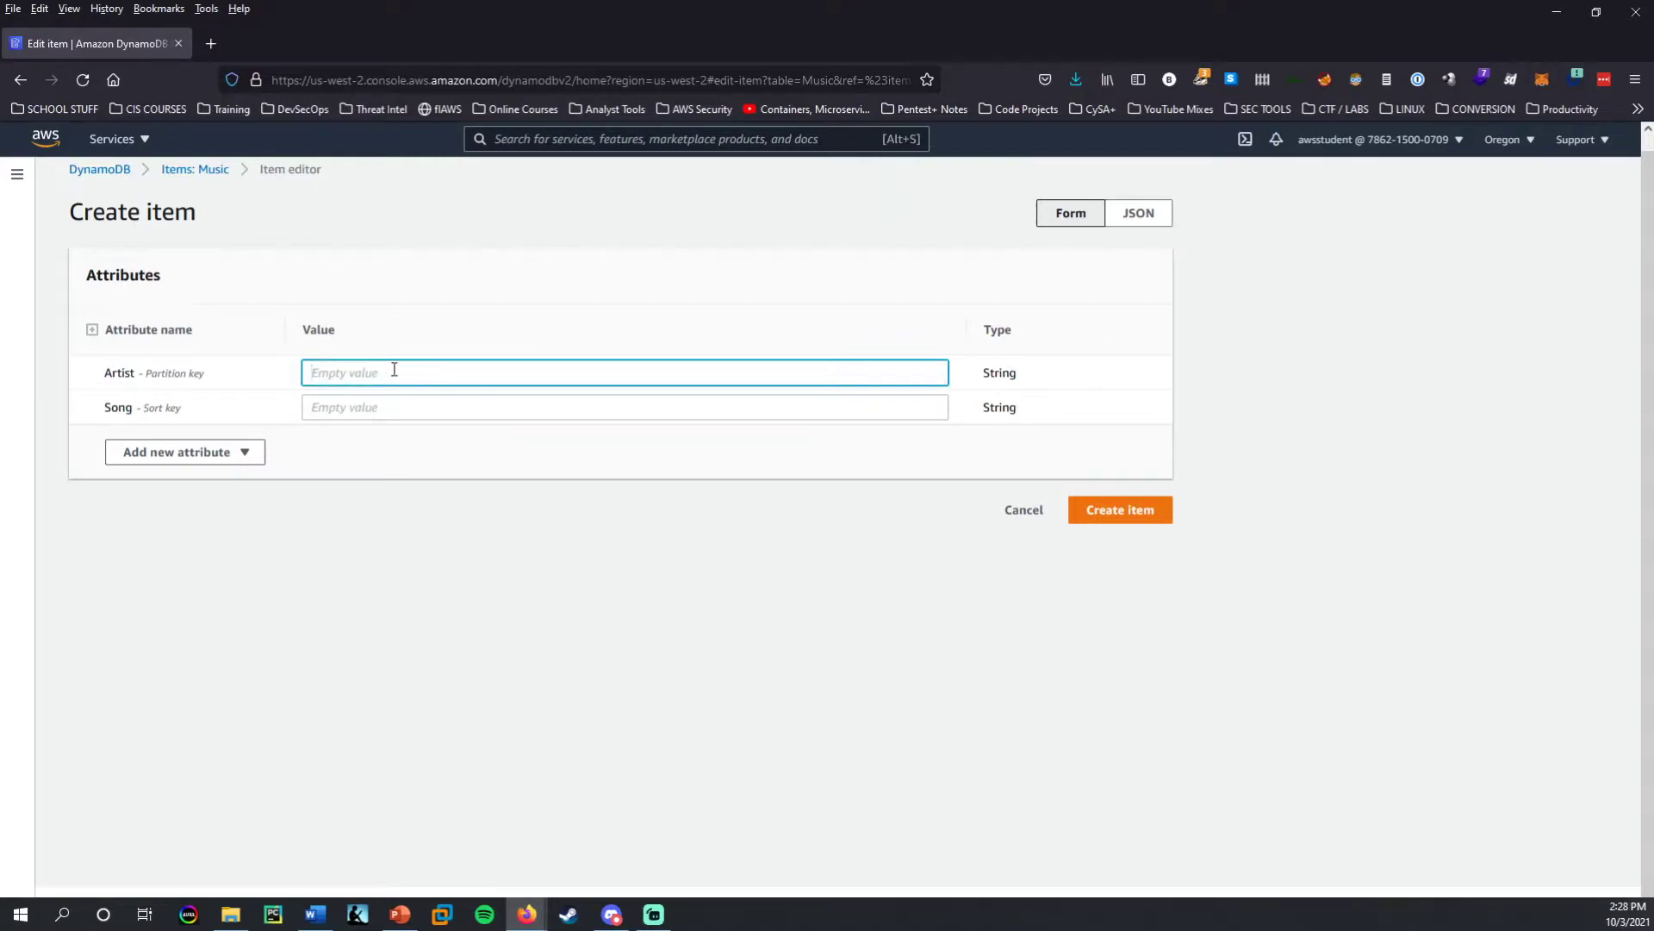
type("Pink Floyd")
left_click(376, 411)
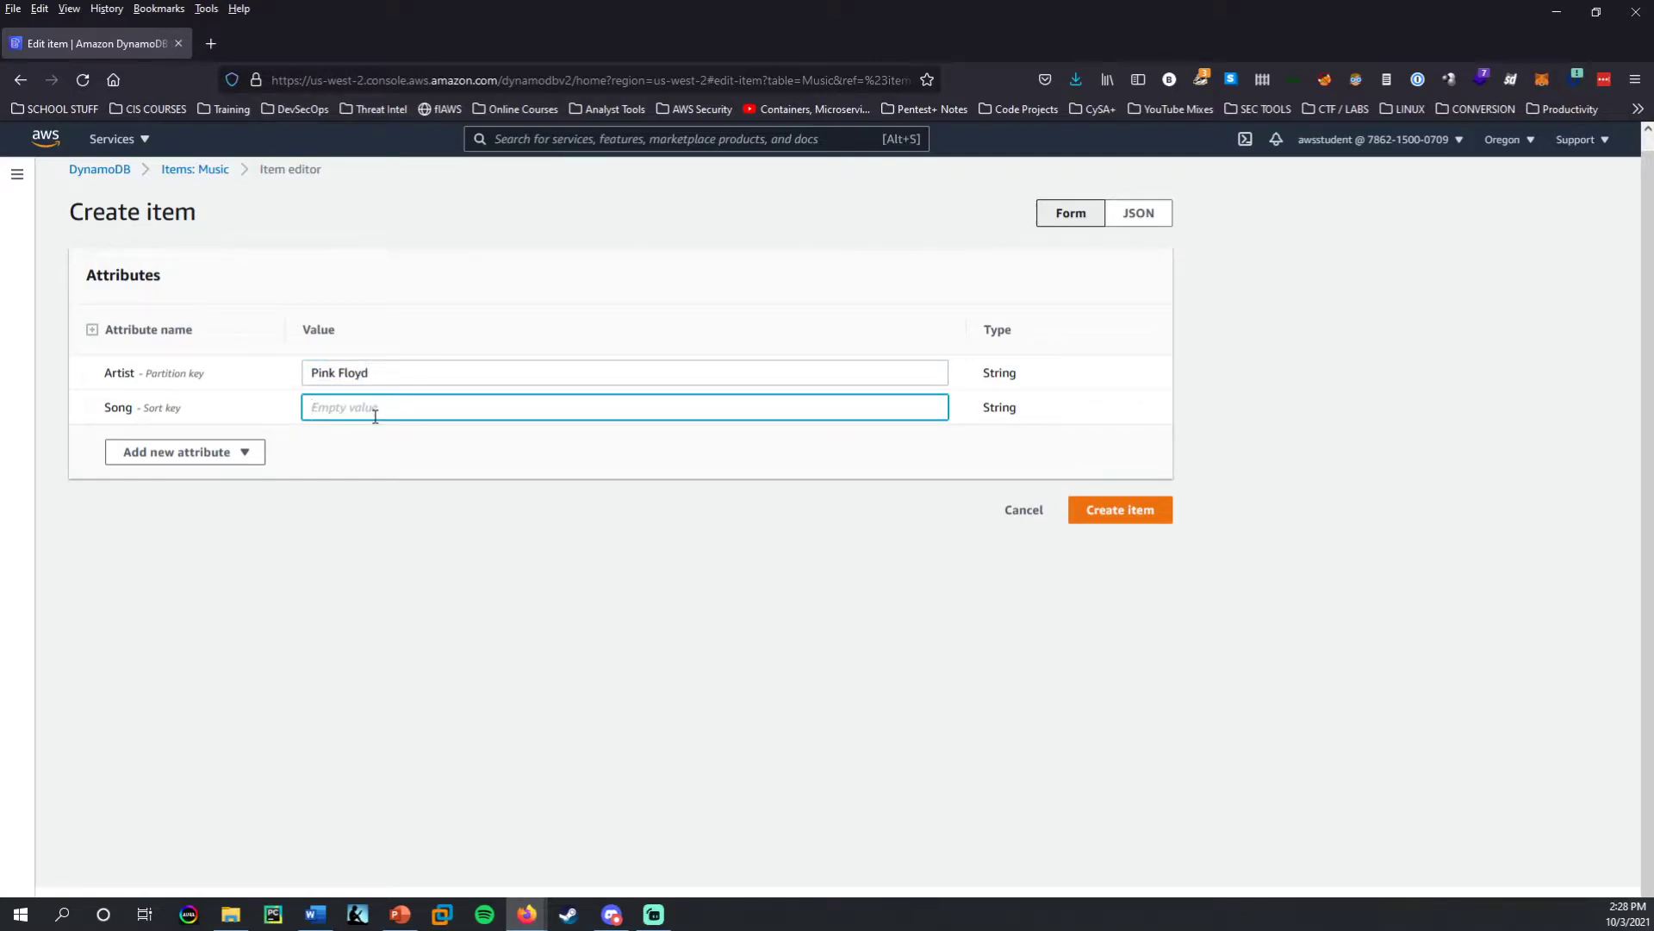
type("Money")
Add a String attribute named Album with the value The Dark Side of the Moon to the item.
left_click(250, 457)
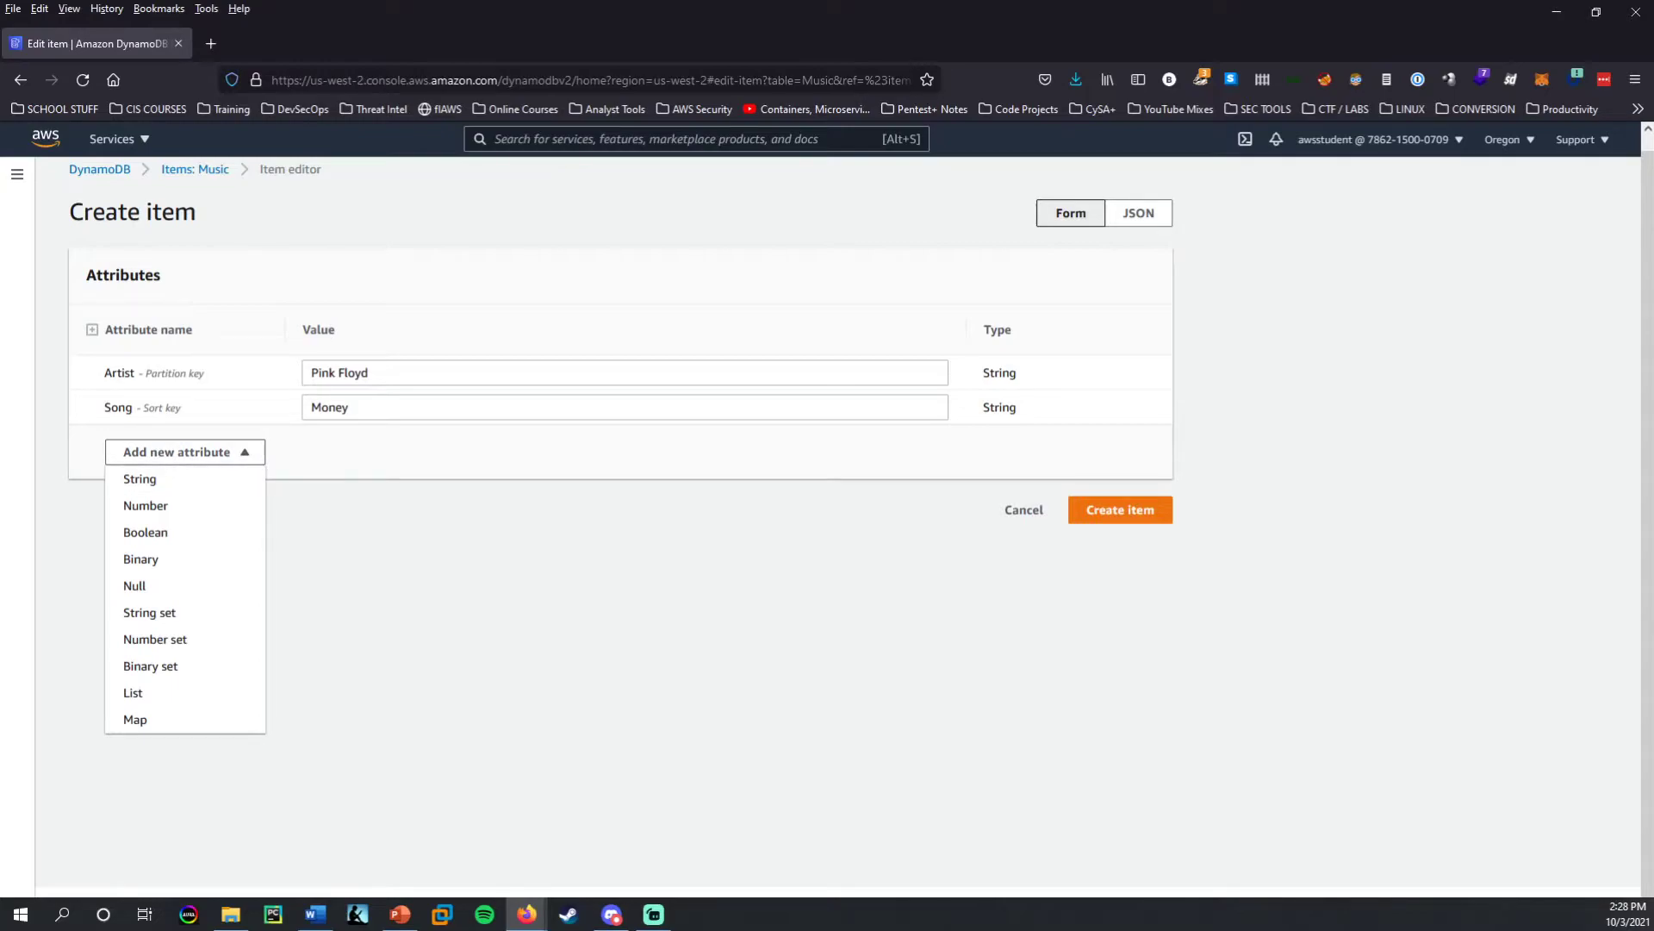
left_click(159, 480)
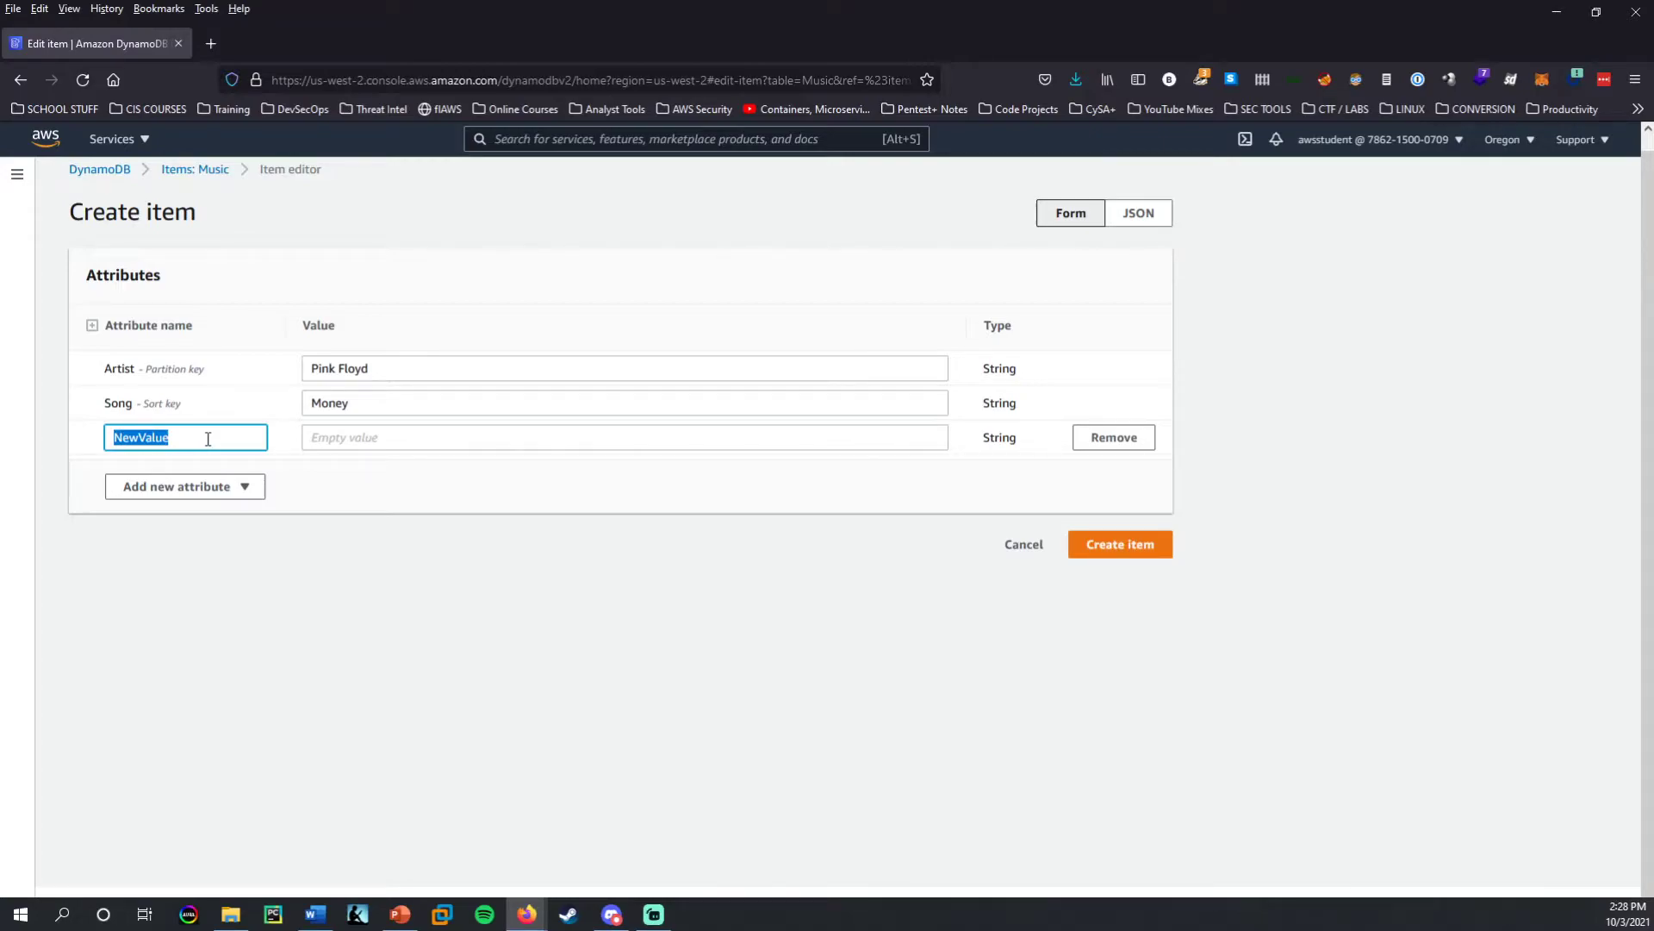
type("Albu")
key("Tab")
key("shift+Tab")
left_click(208, 439)
type("m")
key("Tab")
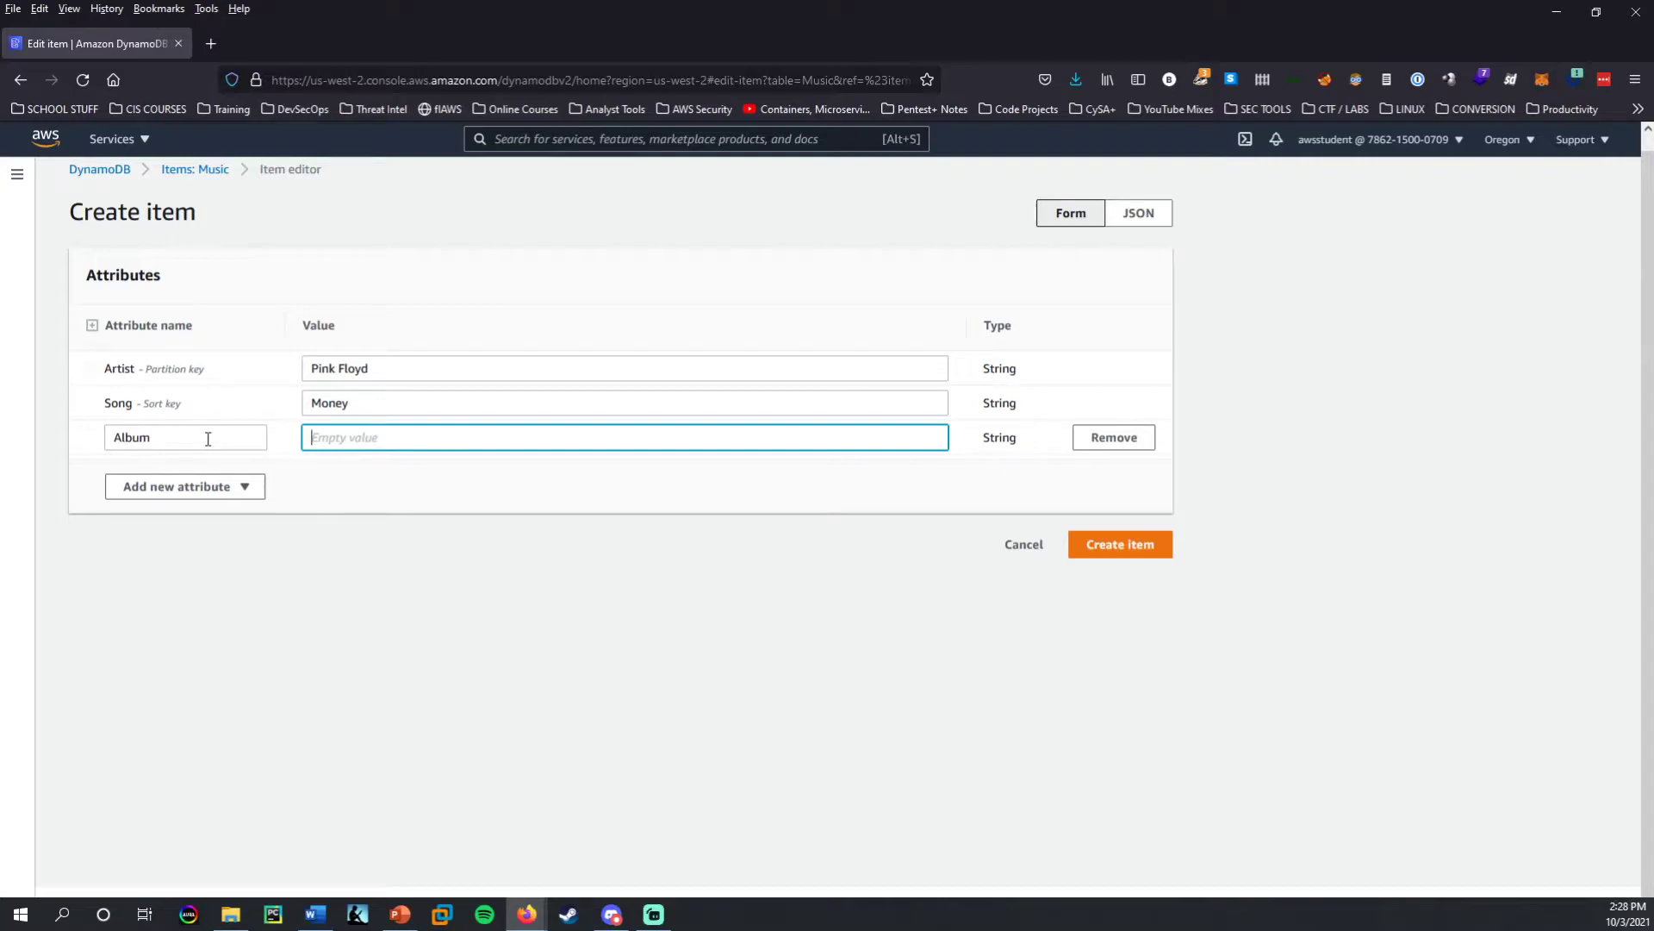
type("The Dark Side of the Moon")
left_click(335, 523)
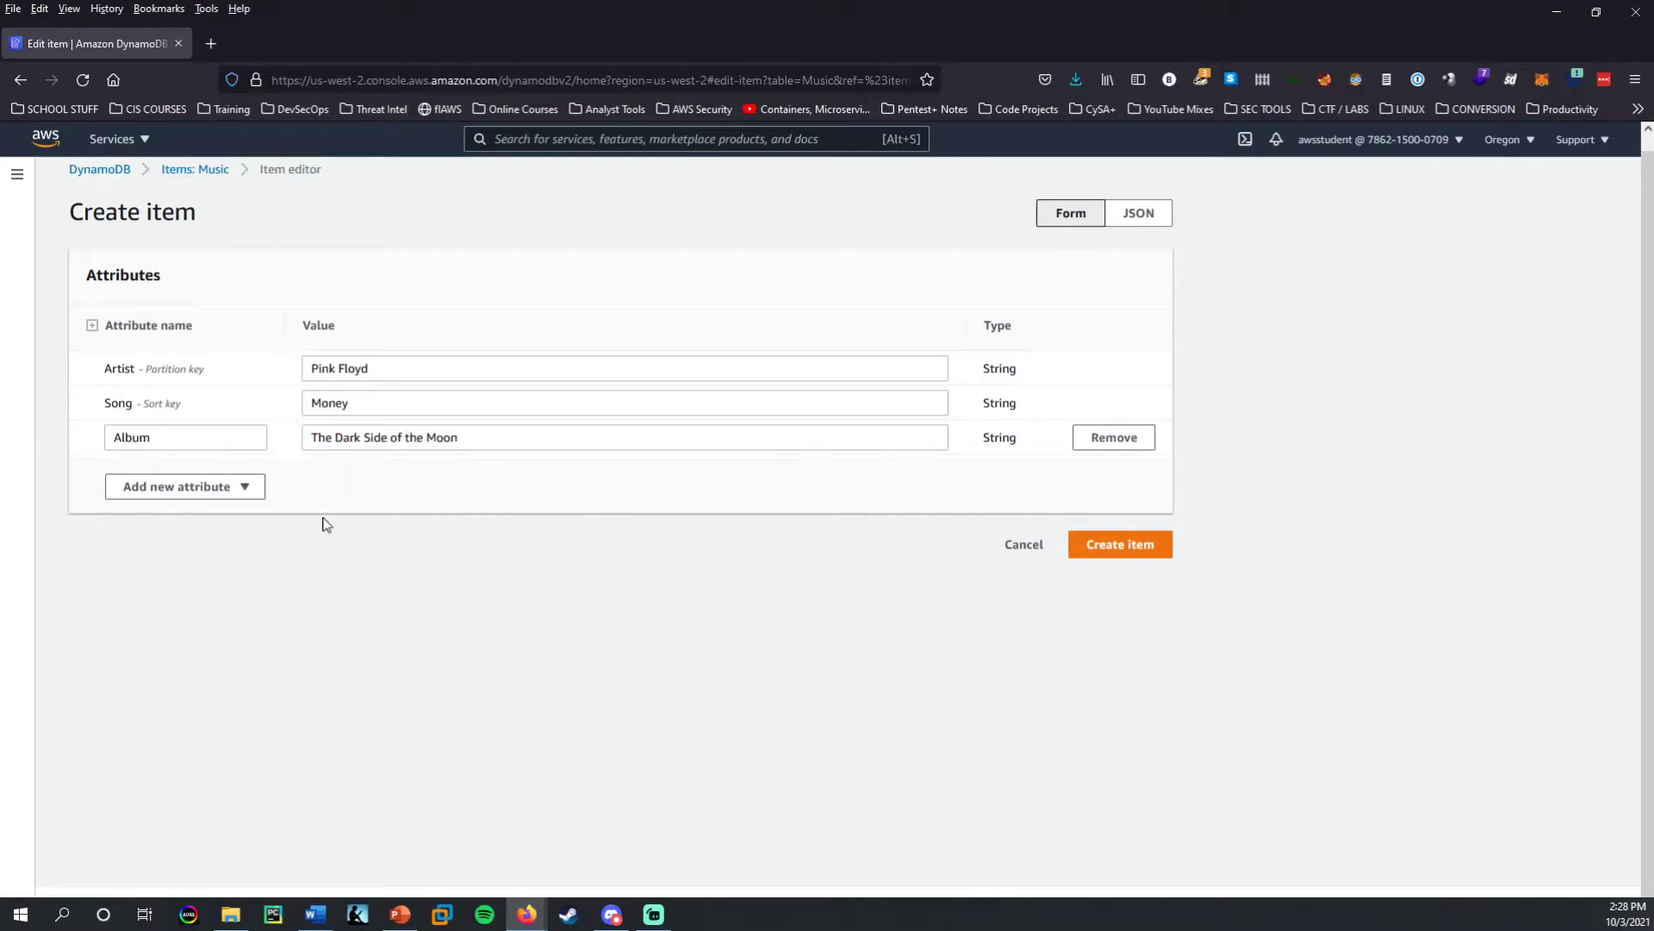
Add a Number attribute named Year with the value 1973 to the item.
left_click(233, 487)
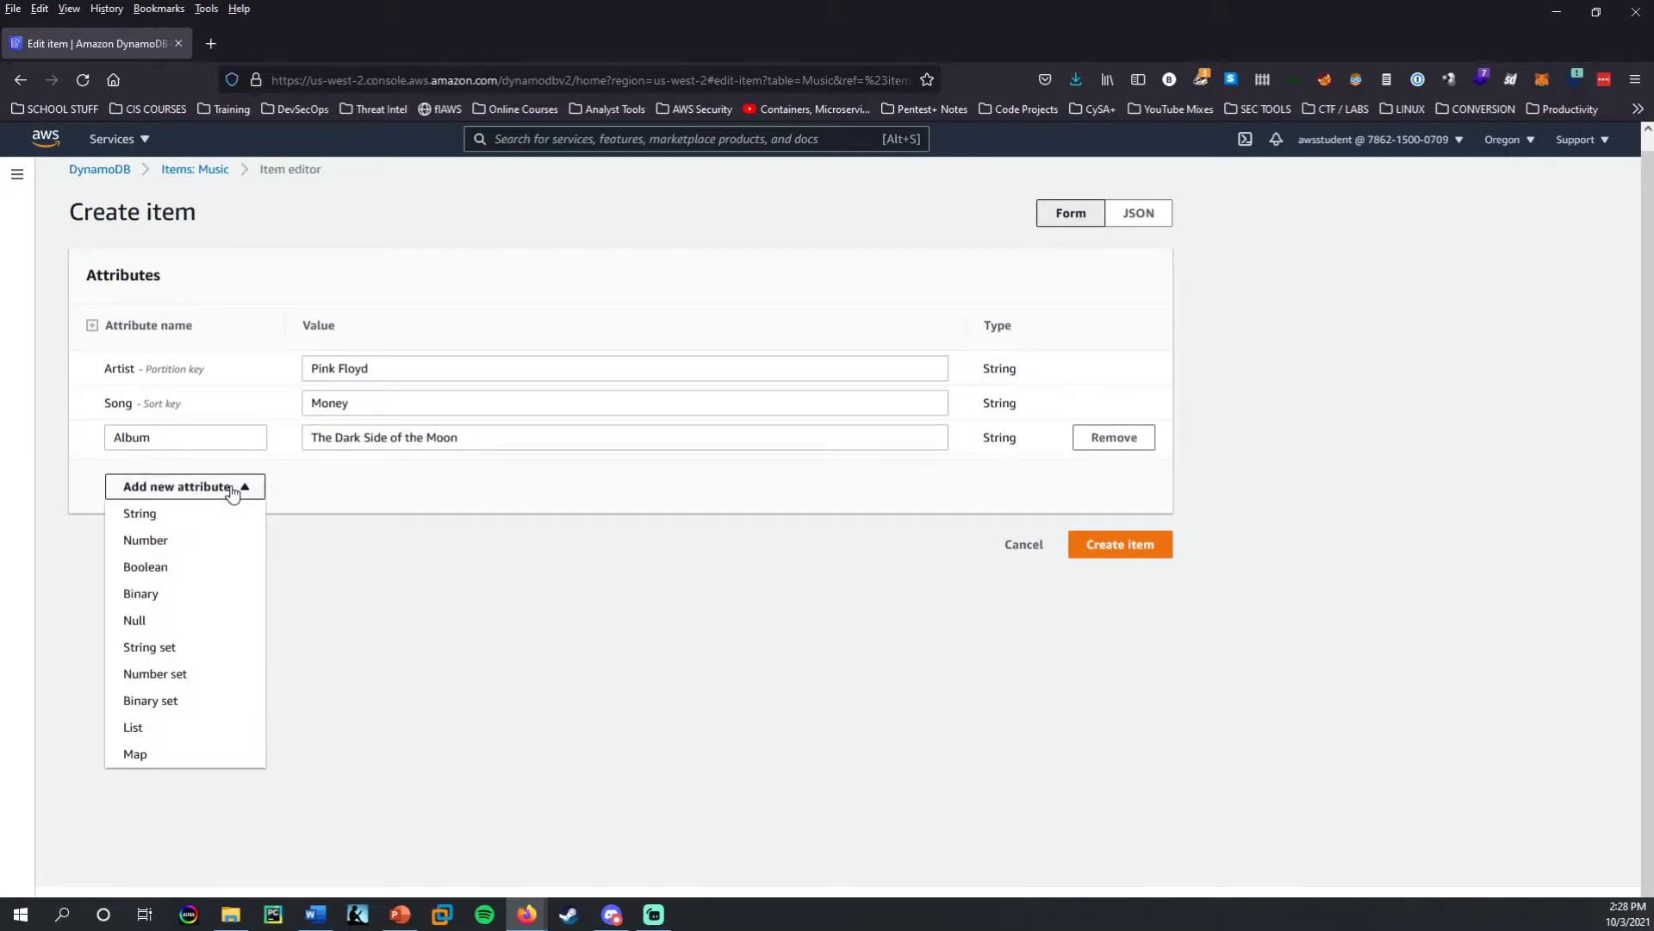
left_click(180, 543)
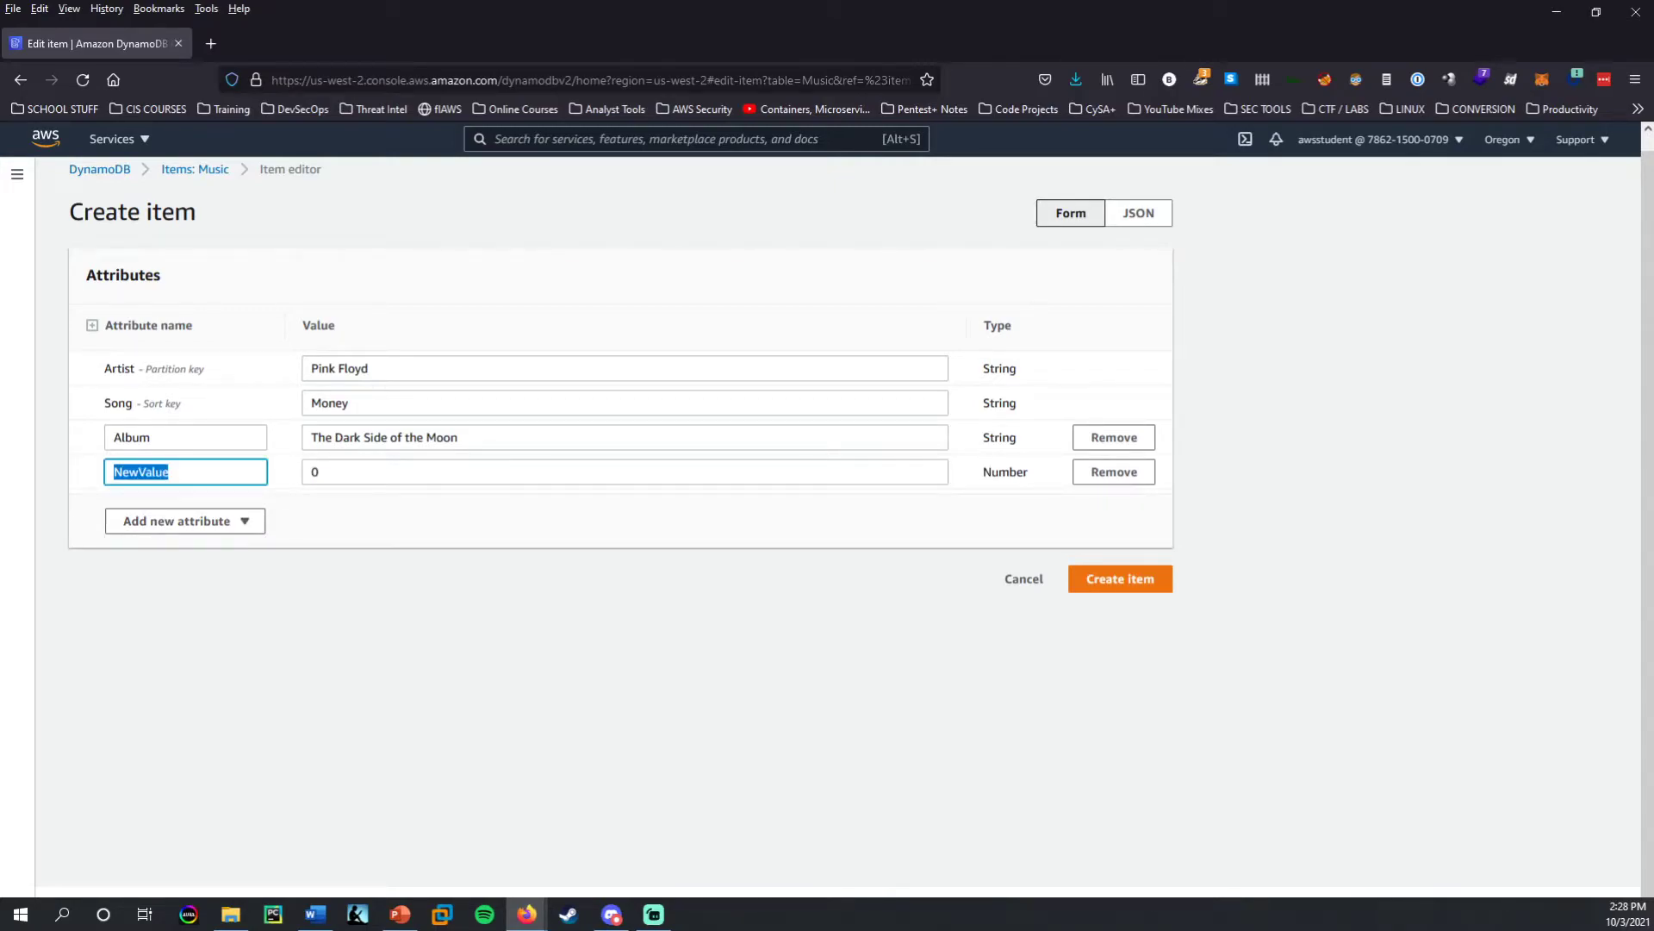
key("Tab")
left_click(198, 479)
left_click_drag(199, 481, 72, 481)
type("Year")
key("Tab")
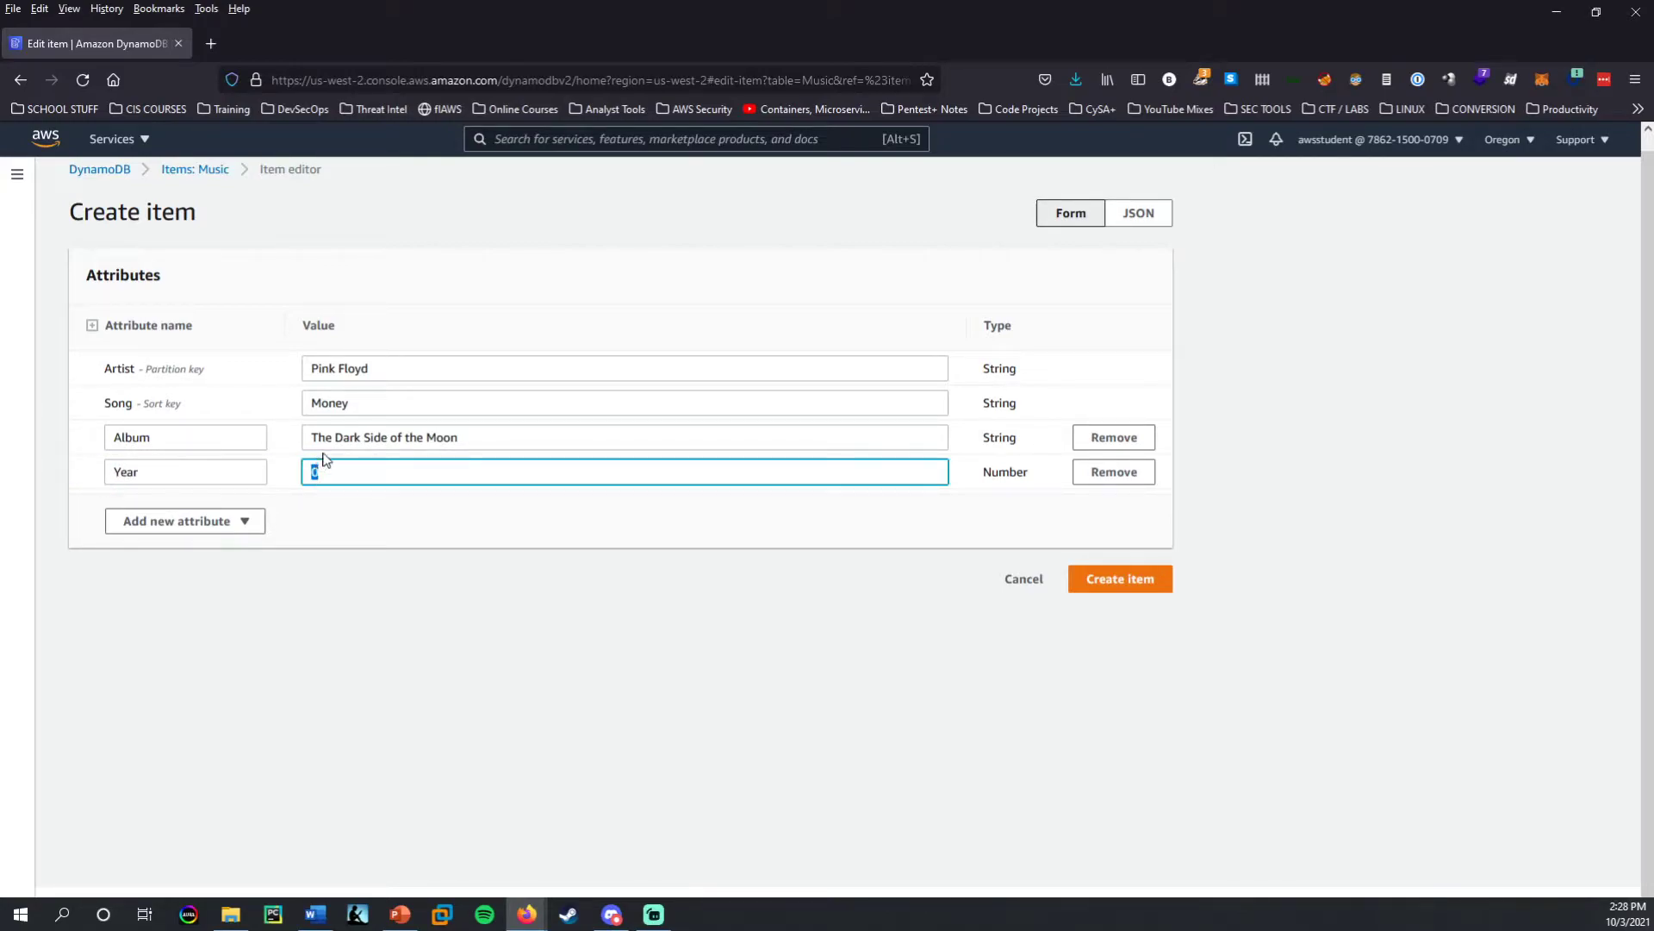
type("1973")
left_click(486, 591)
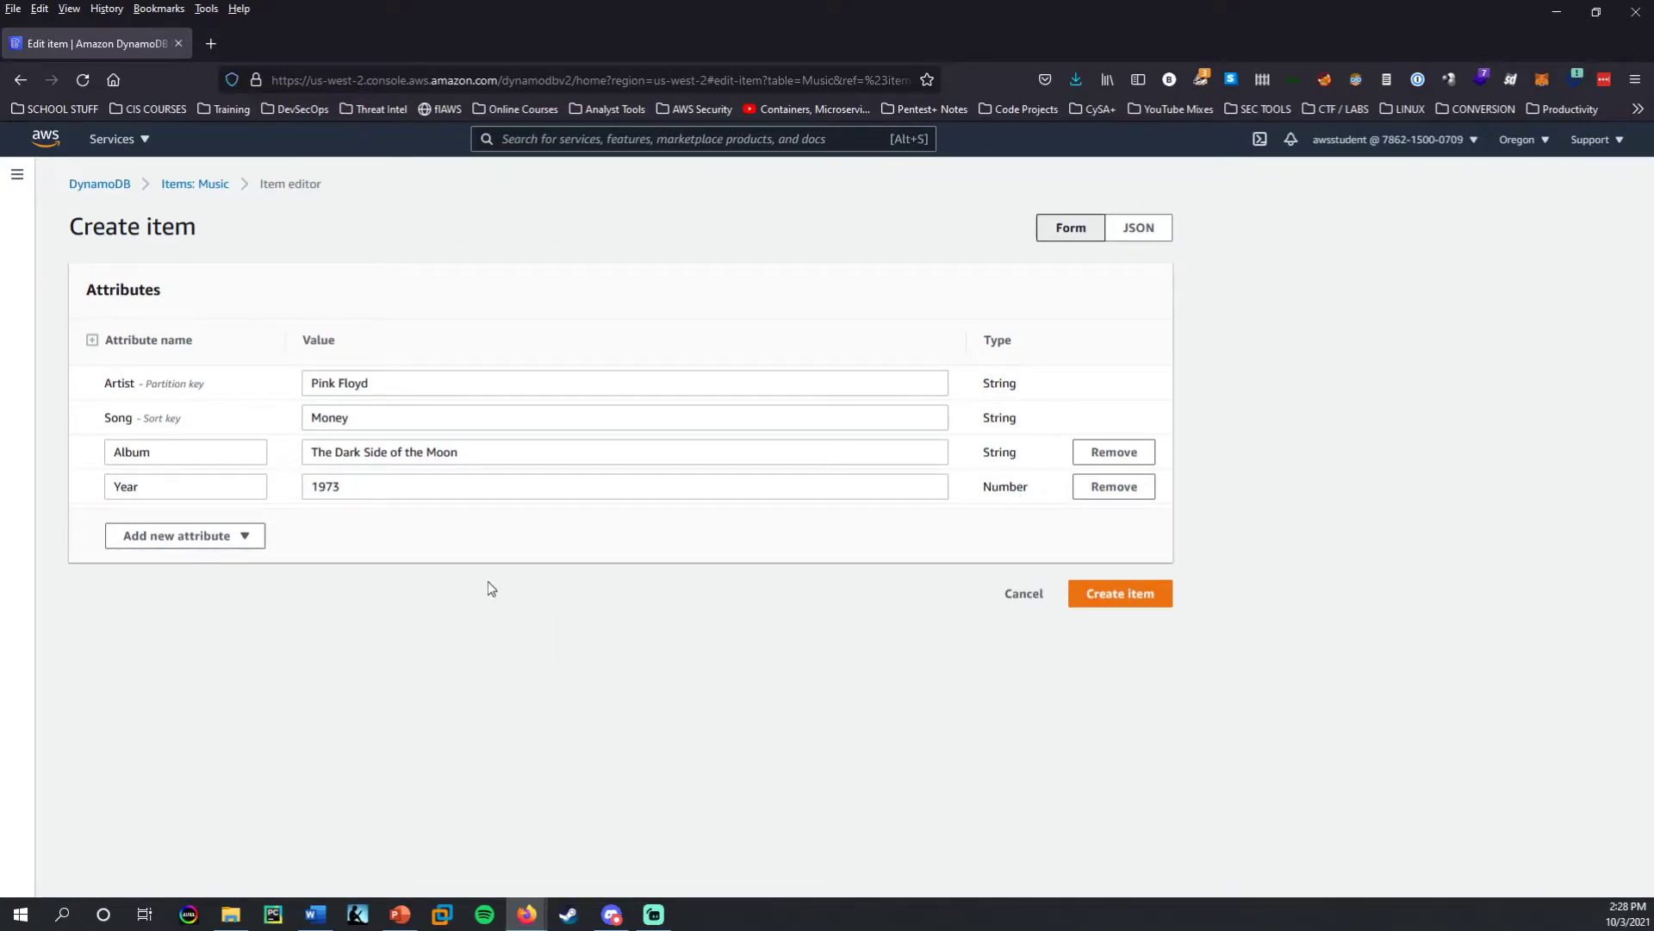
Check the Album attribute and save the Pink Floyd item to the Music table.
left_click_drag(233, 457, 90, 456)
left_click(670, 551)
left_click_drag(558, 448, 309, 454)
left_click(567, 568)
left_click(1139, 593)
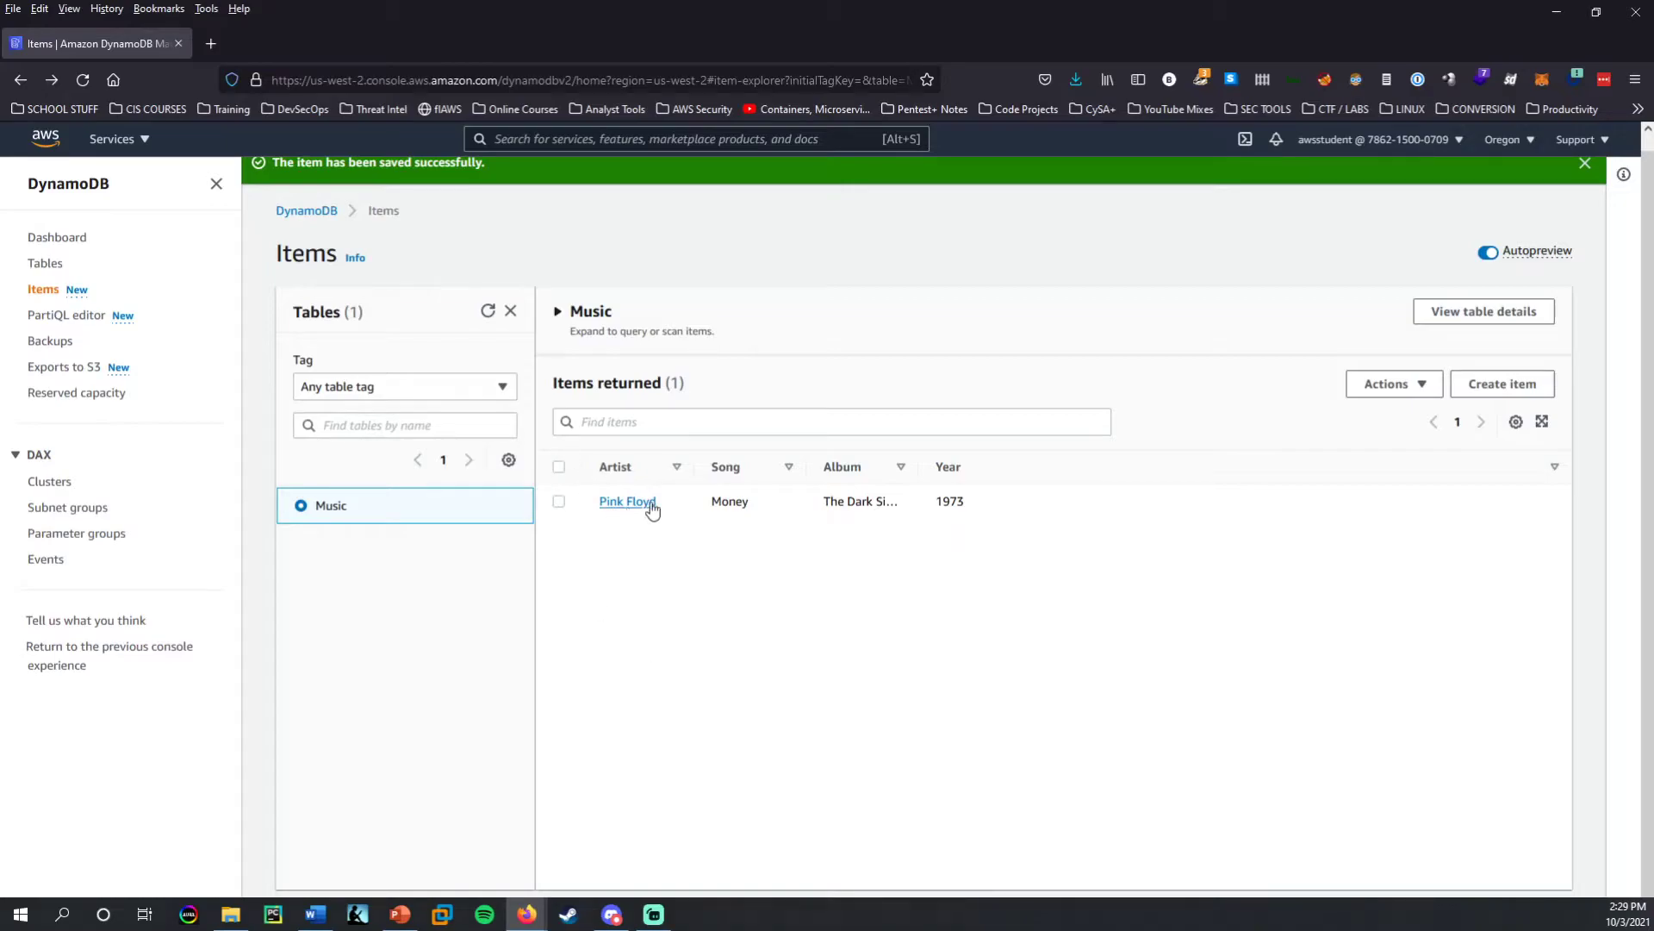
left_click(558, 502)
left_click(559, 501)
left_click_drag(924, 463, 1008, 463)
Start a second item in the Music table with artist John Lennon and song Imagine.
left_click(1503, 385)
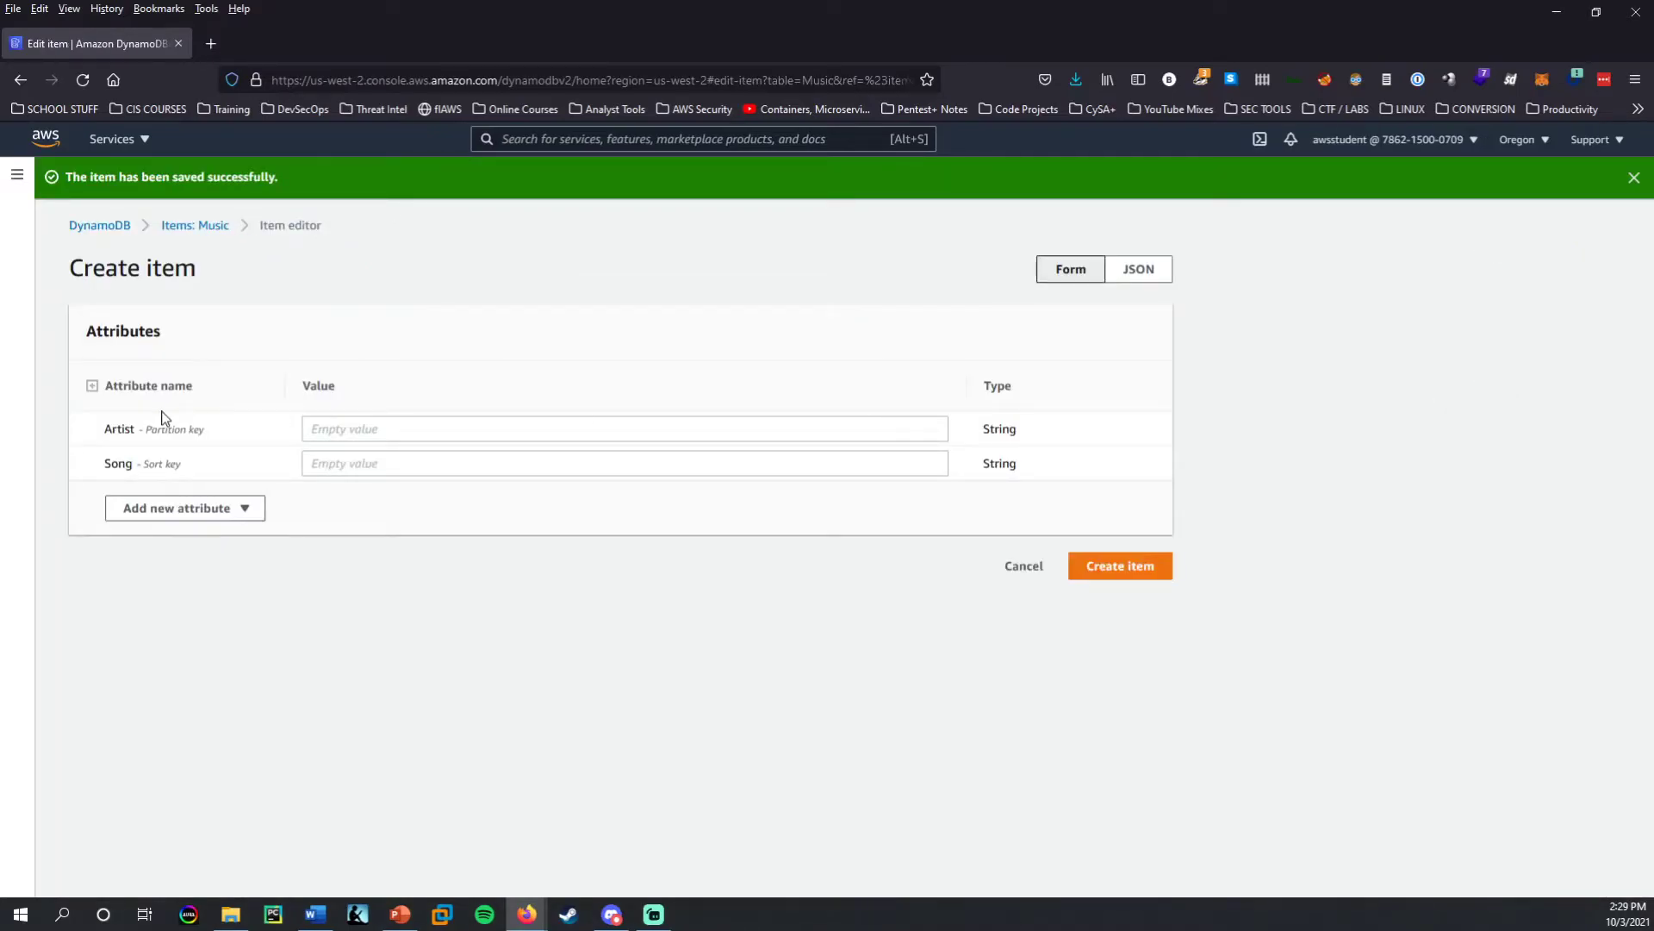
left_click(349, 432)
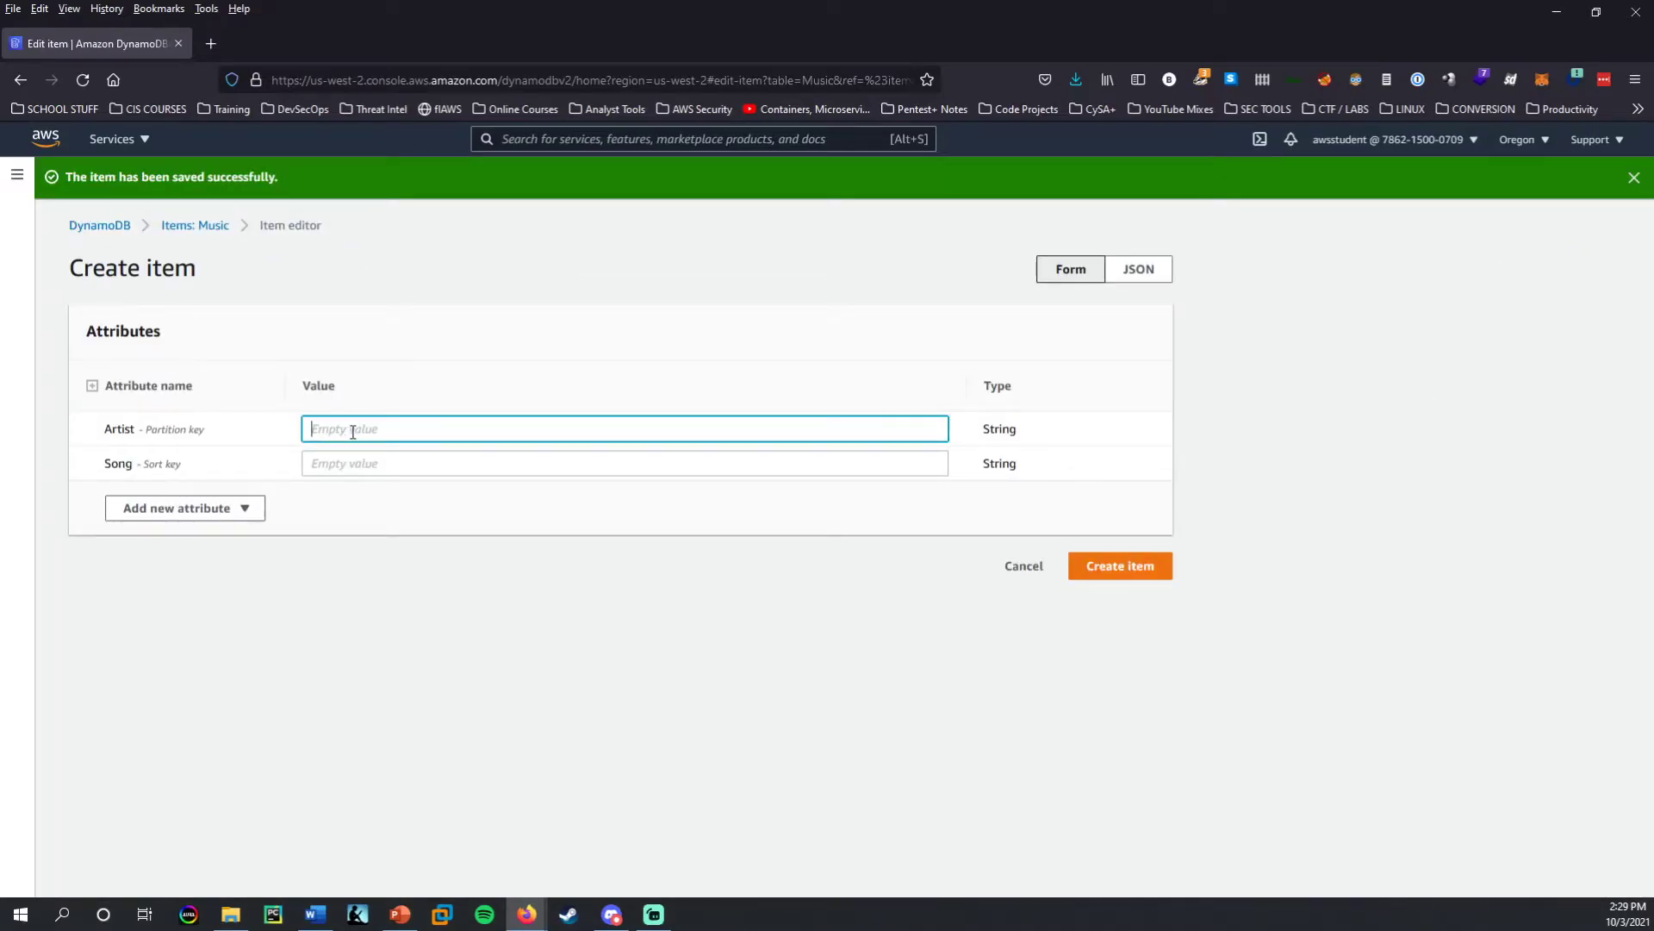
type("John Lennon")
key("Tab")
key("Tab")
key("shift+Tab")
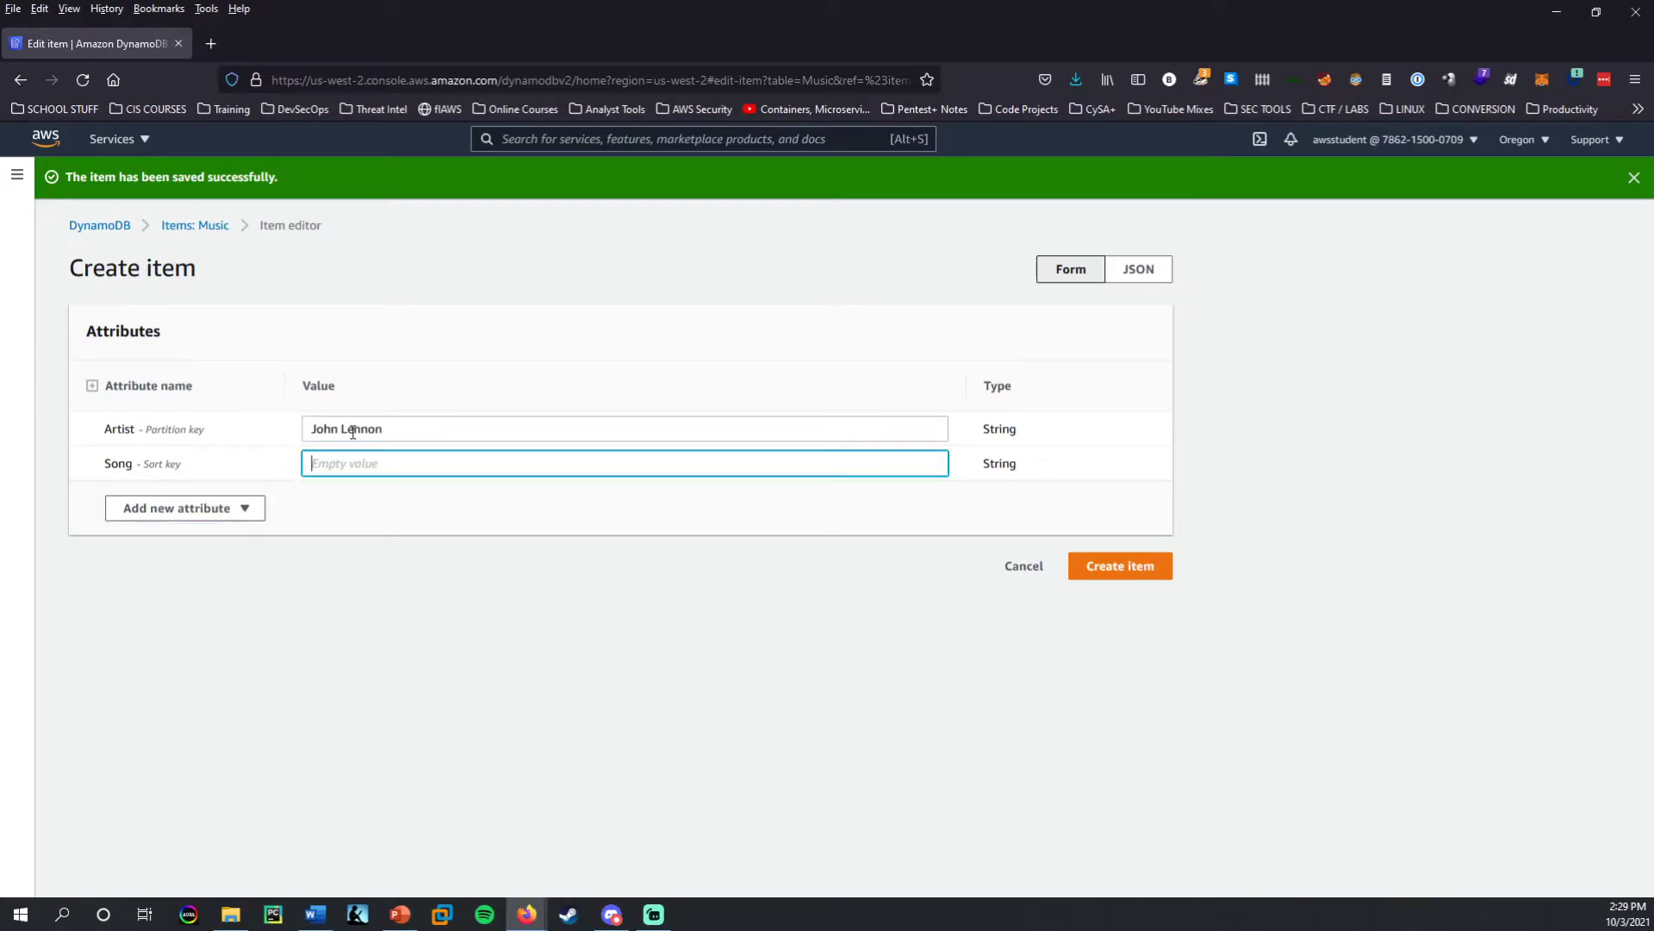
type("Imagine")
Add a String attribute named Album with the value Imagine to the John Lennon item.
left_click(242, 510)
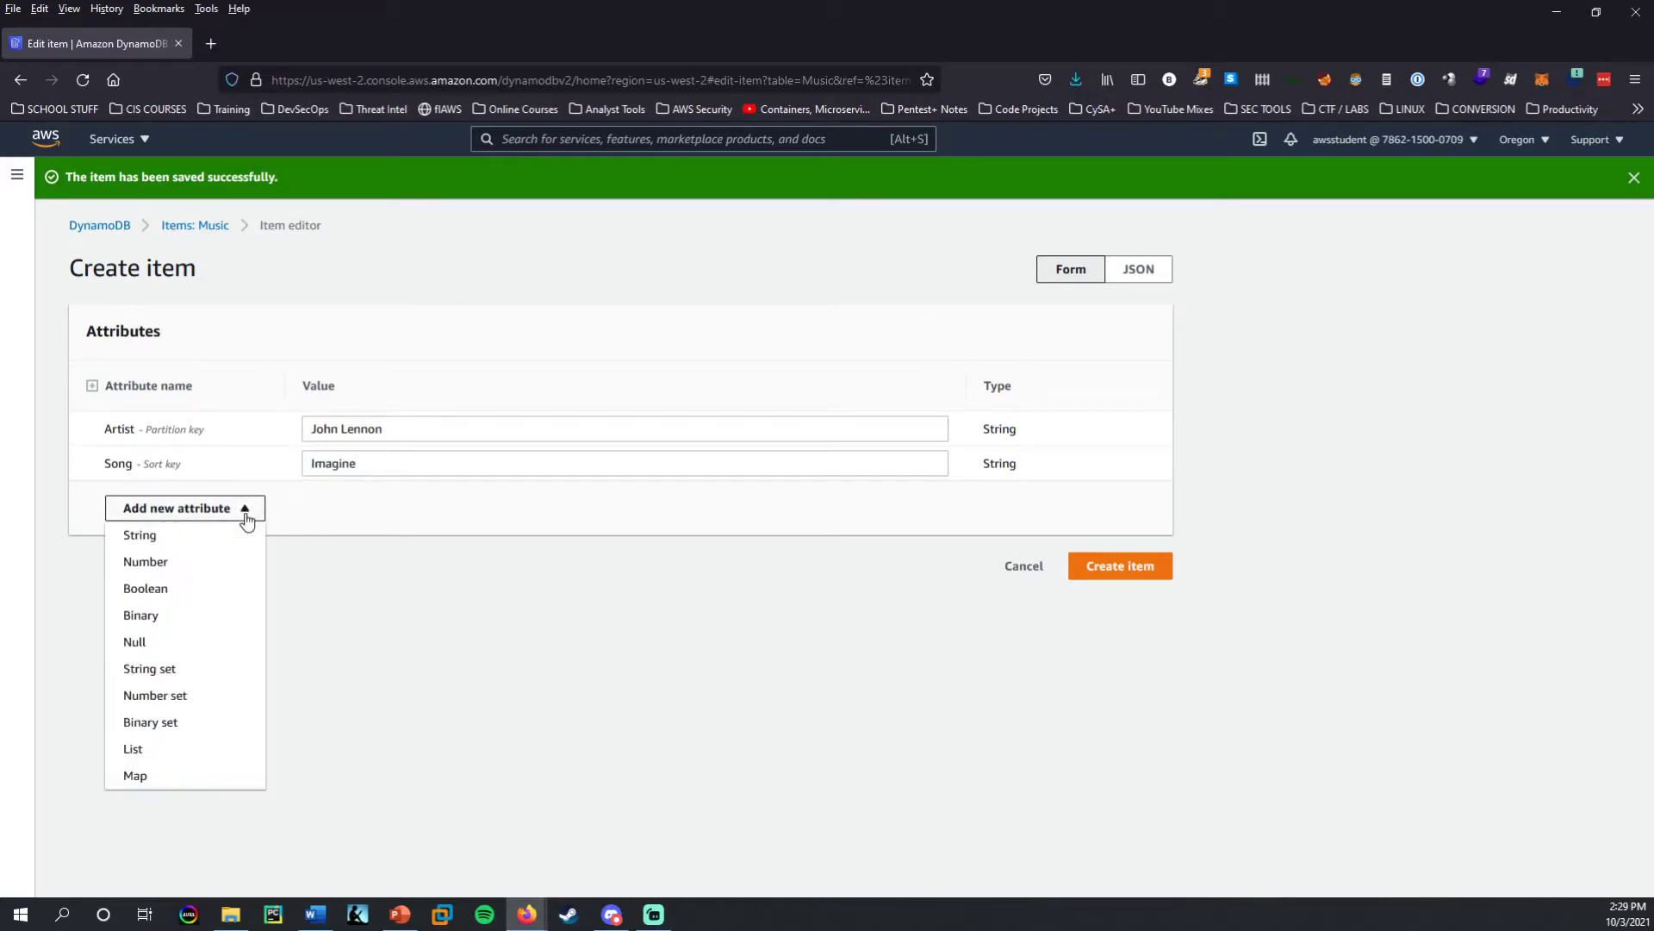
left_click(181, 548)
left_click(406, 490)
type("Album")
key("shift+Tab")
type("Album")
left_click(406, 490)
key("BackSpace")
key("BackSpace")
key("BackSpace")
key("BackSpace")
key("BackSpace")
type("Imagine")
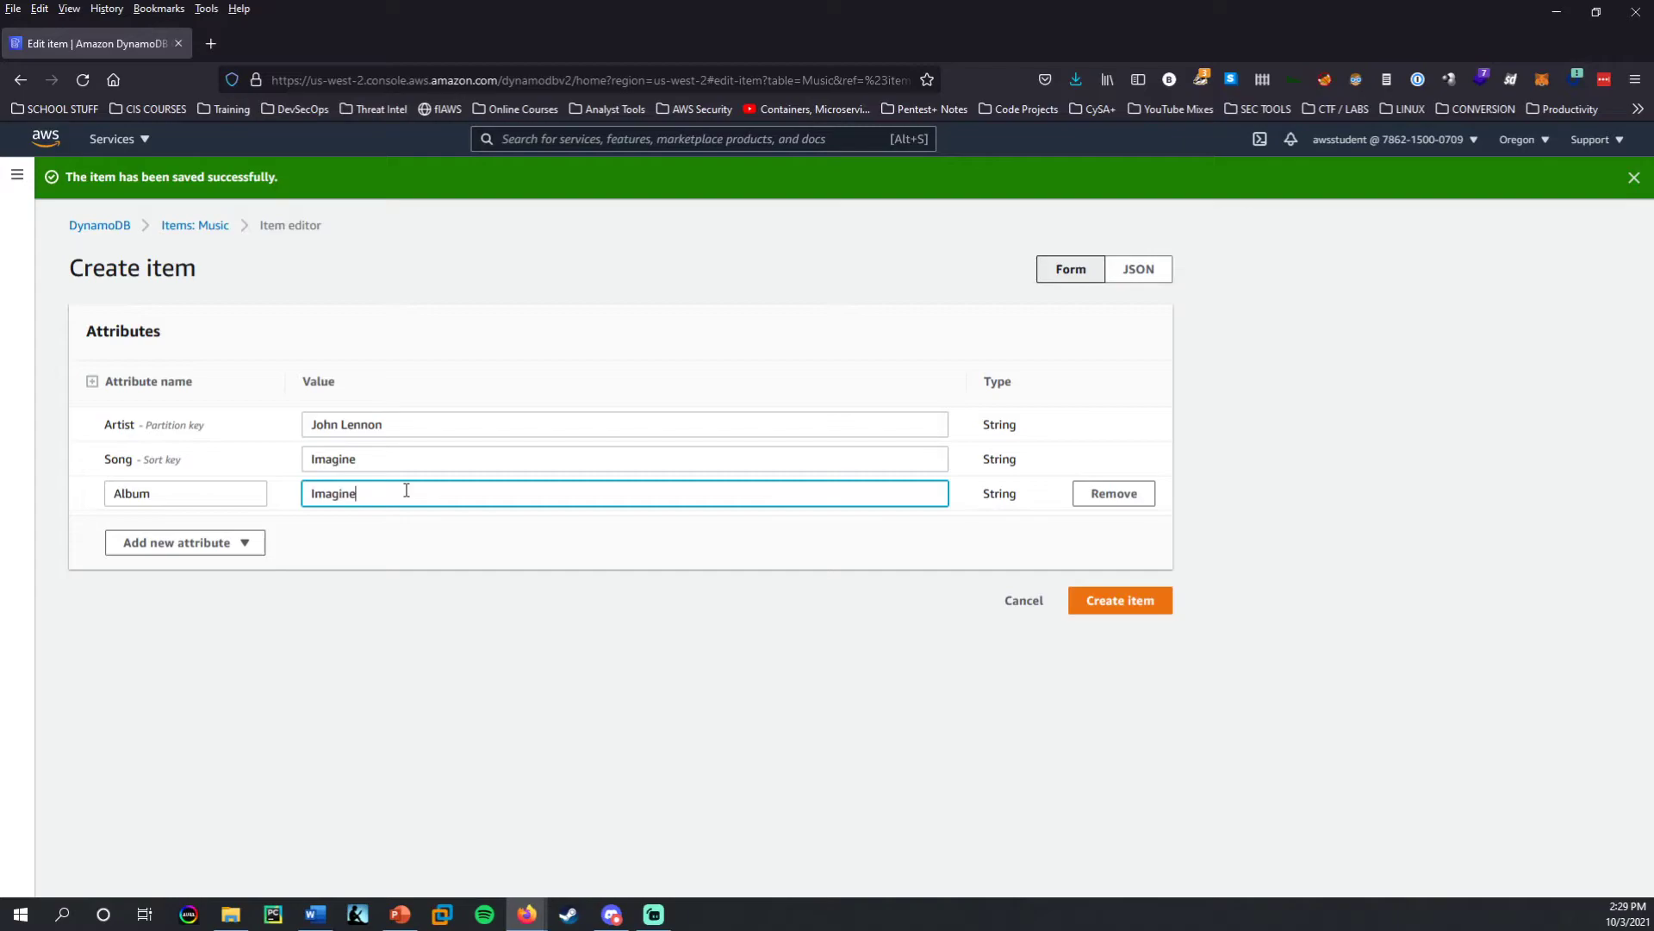
double_click(146, 493)
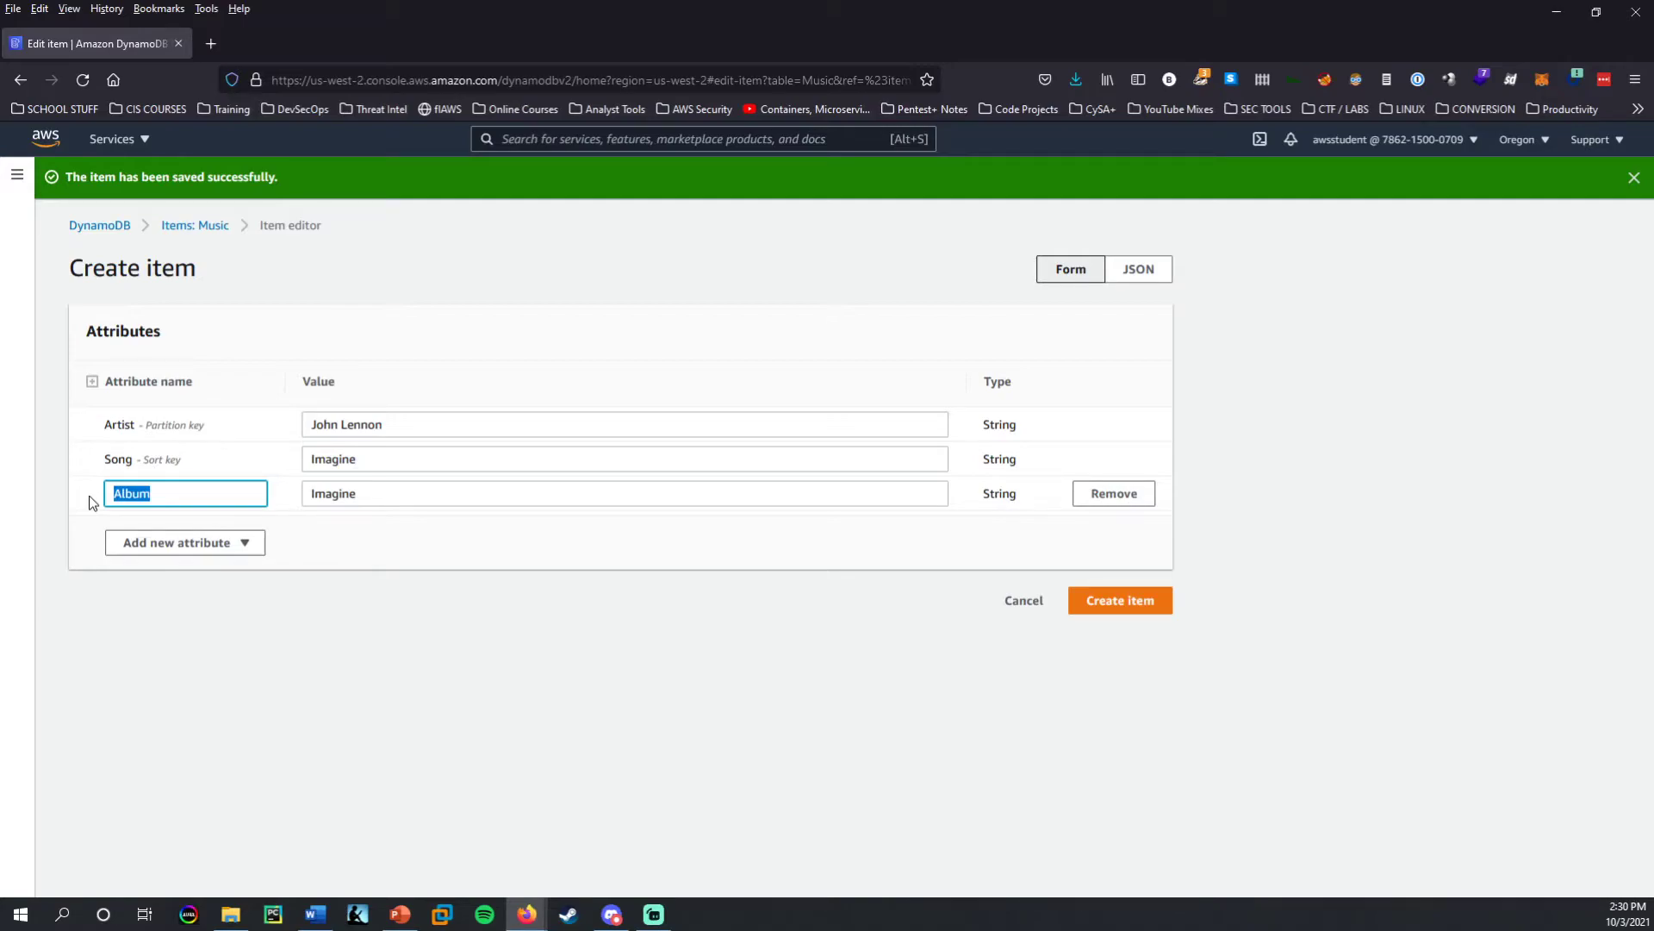
left_click(377, 603)
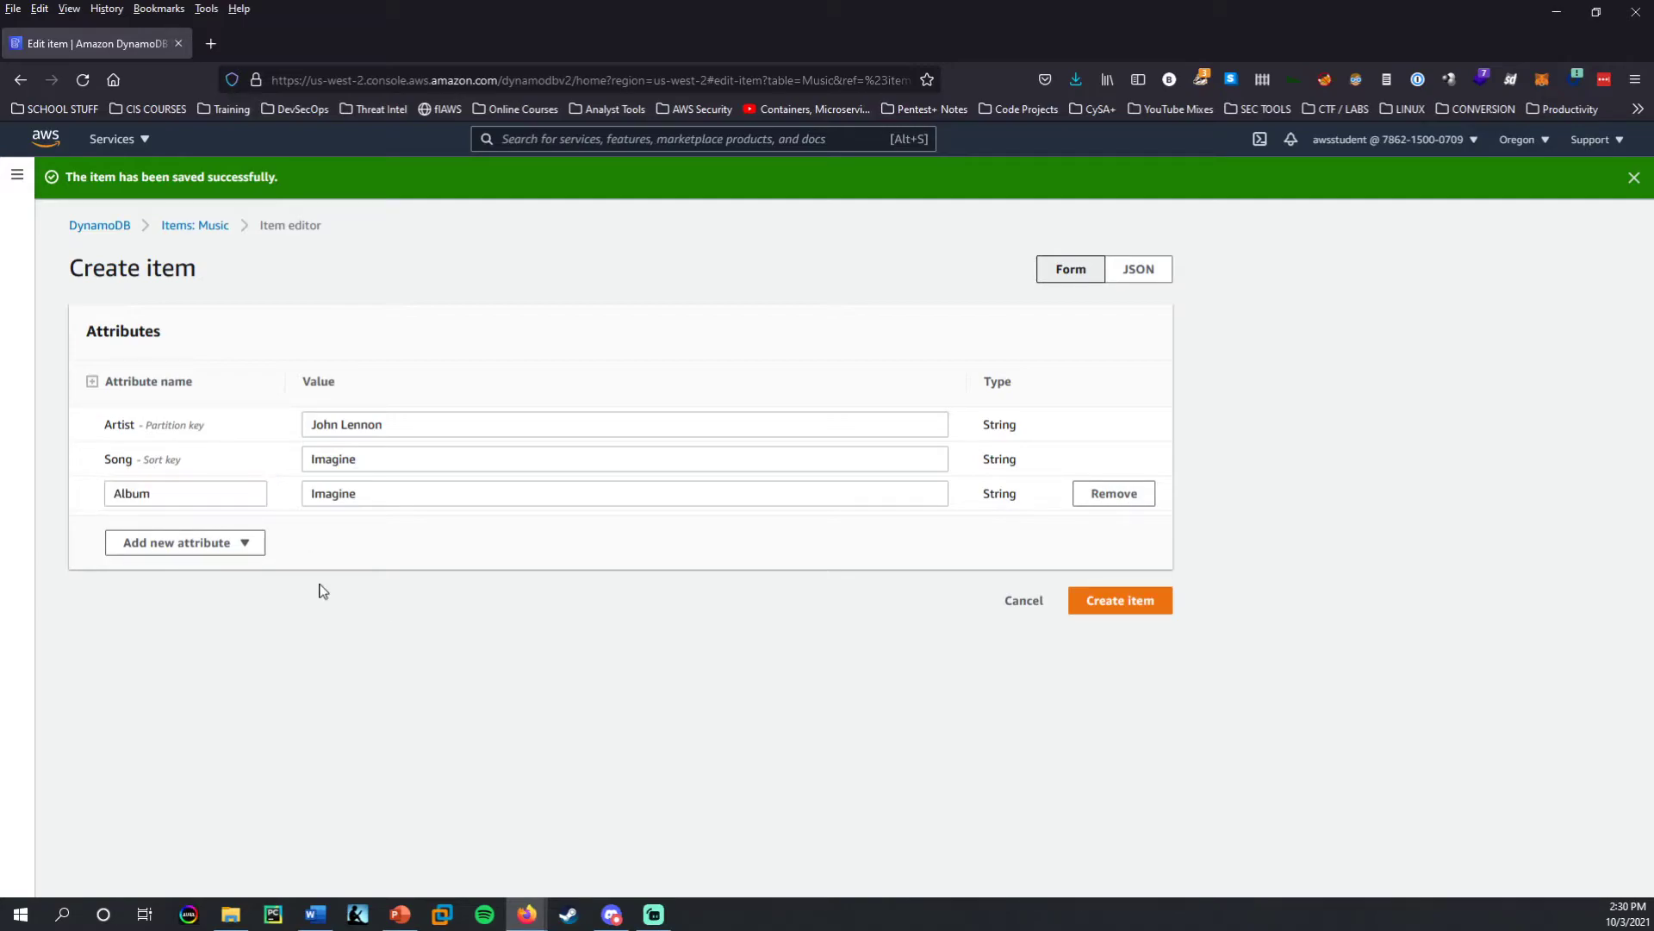
Add a Number attribute named Year with the value 1971 to the John Lennon item.
left_click(249, 553)
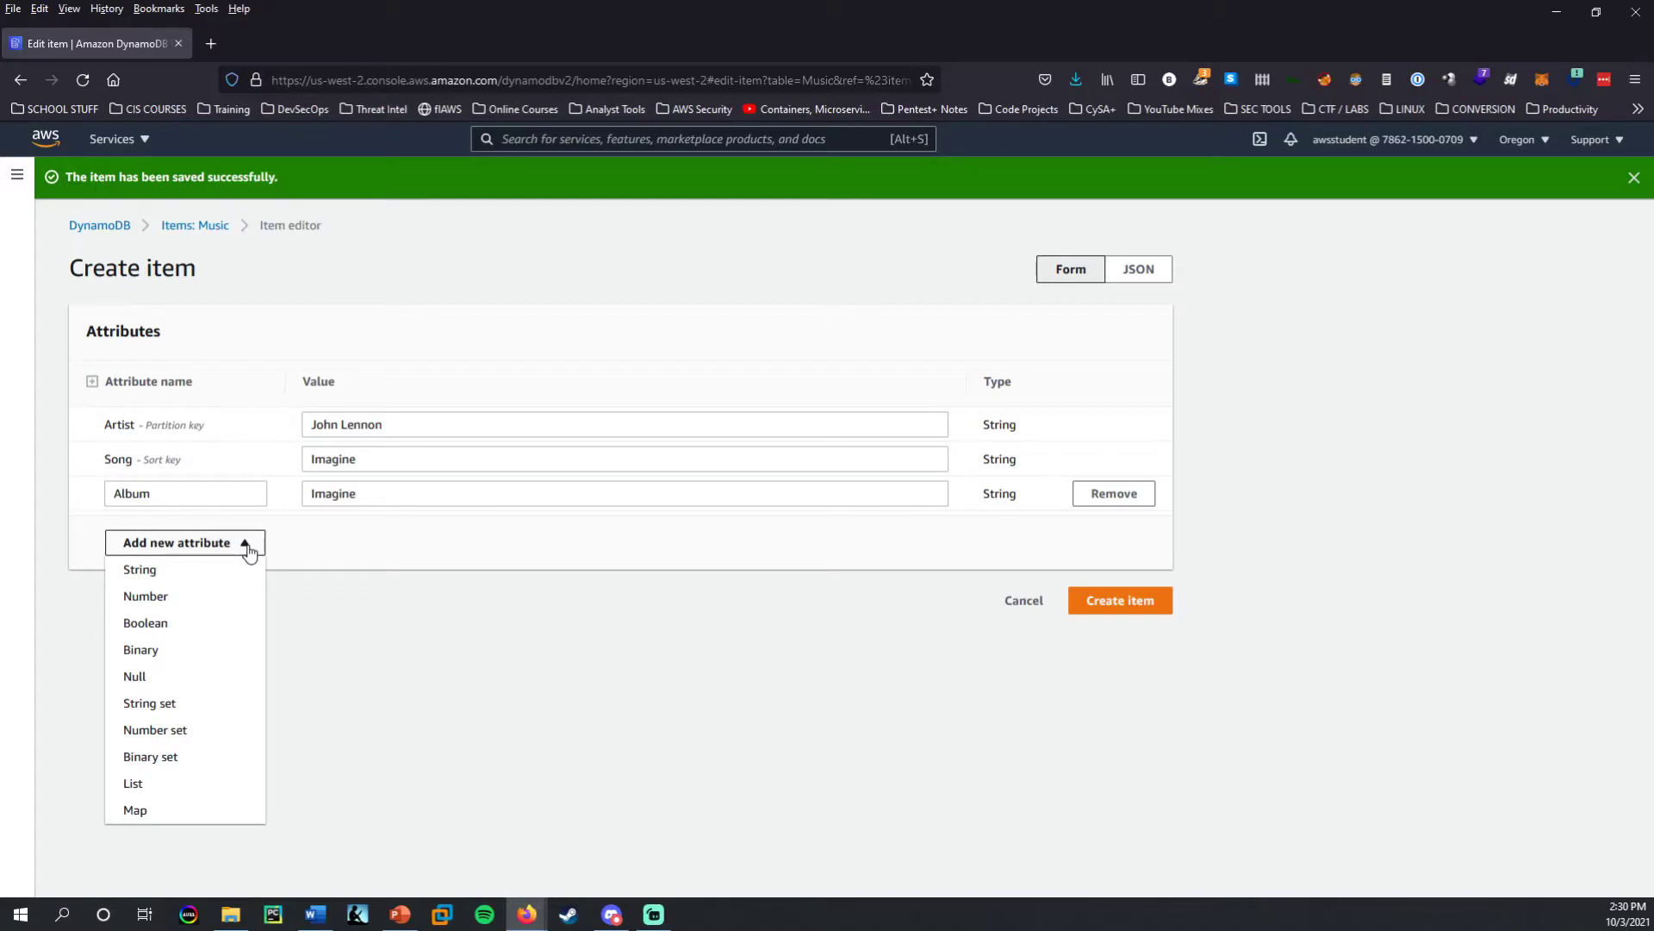
left_click(255, 595)
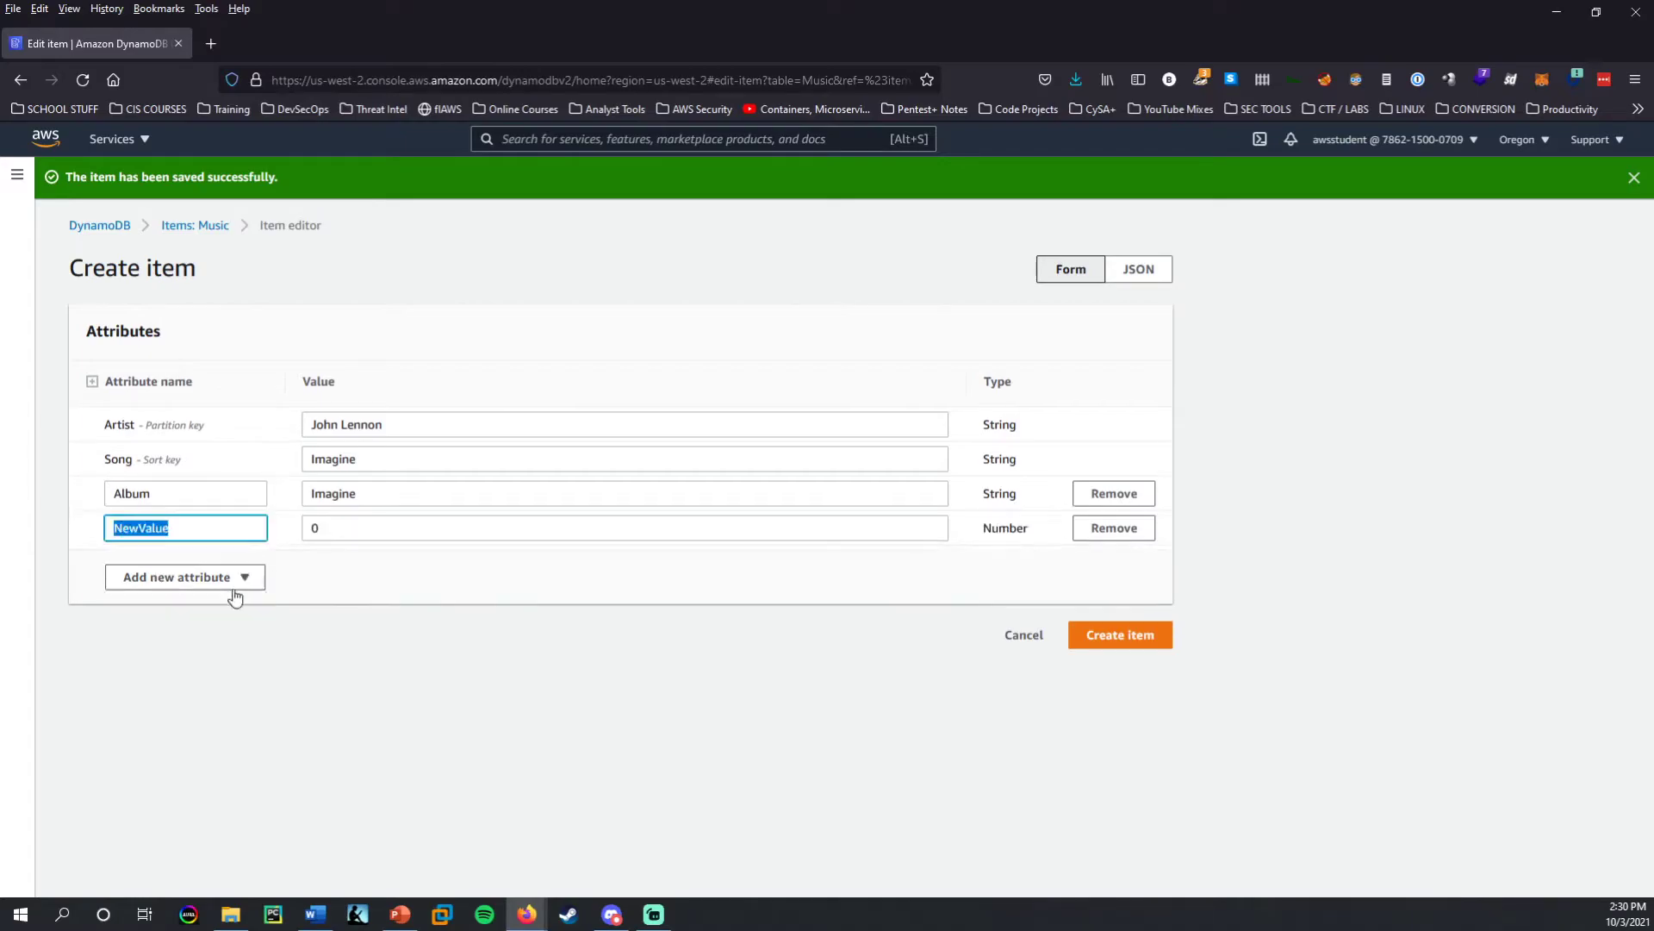
left_click(179, 529)
left_click_drag(179, 529, 12, 517)
type("Year")
key("Tab")
type("1971")
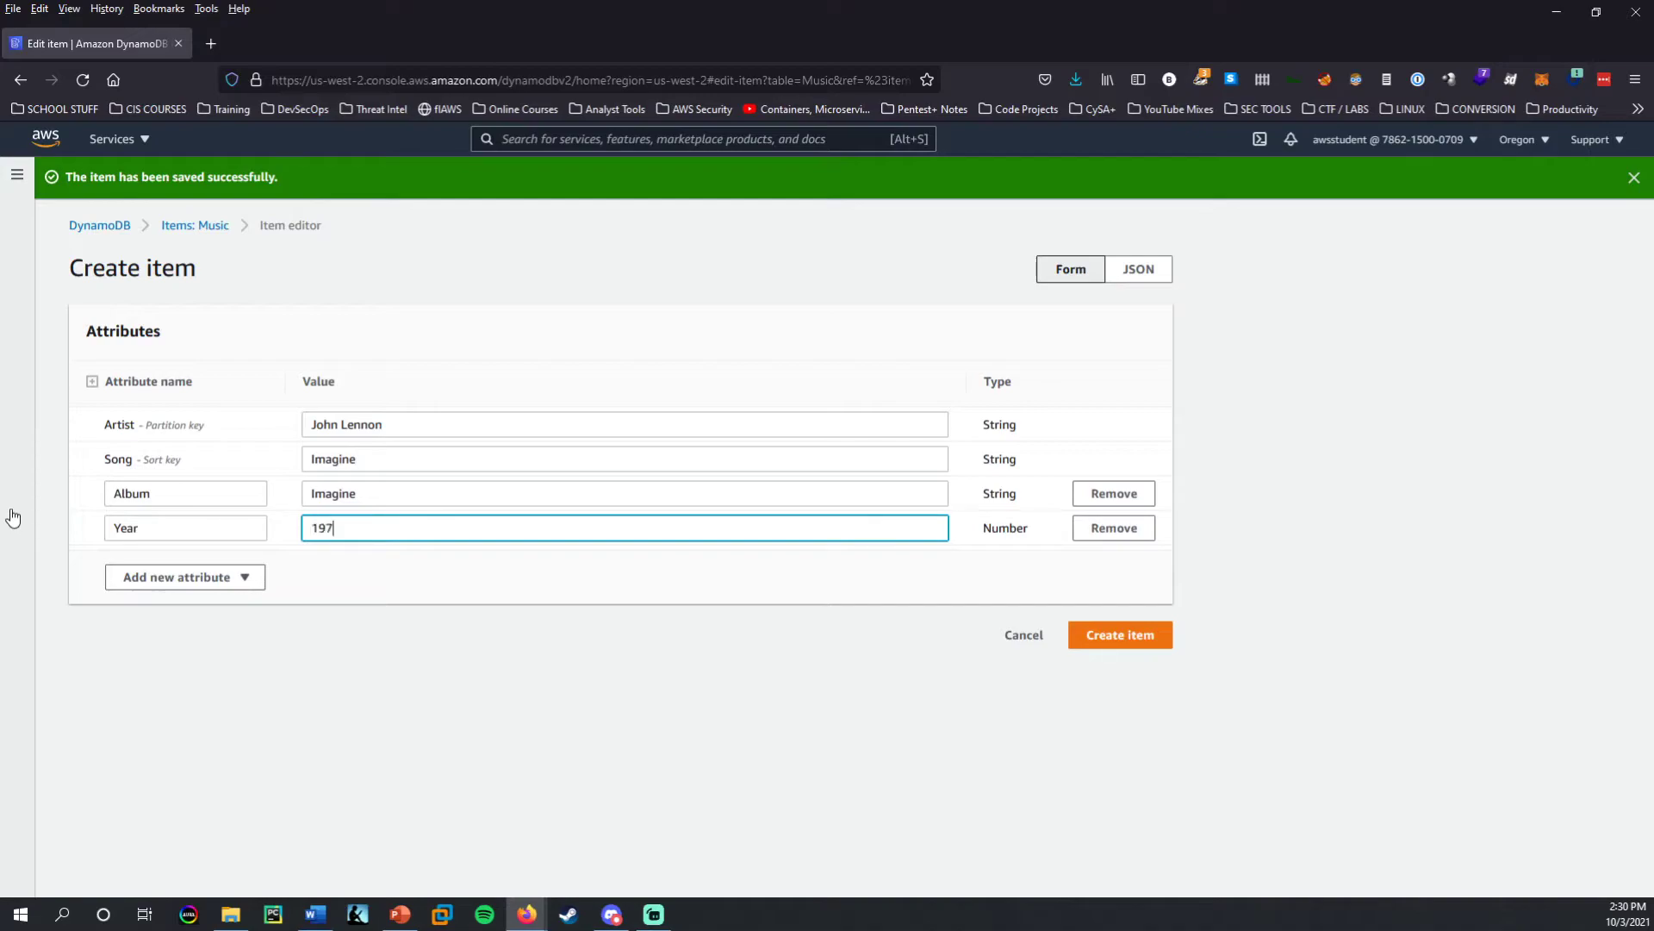
Add a String attribute named Genre with the value Soft rock and save the John Lennon item to the table.
left_click(226, 581)
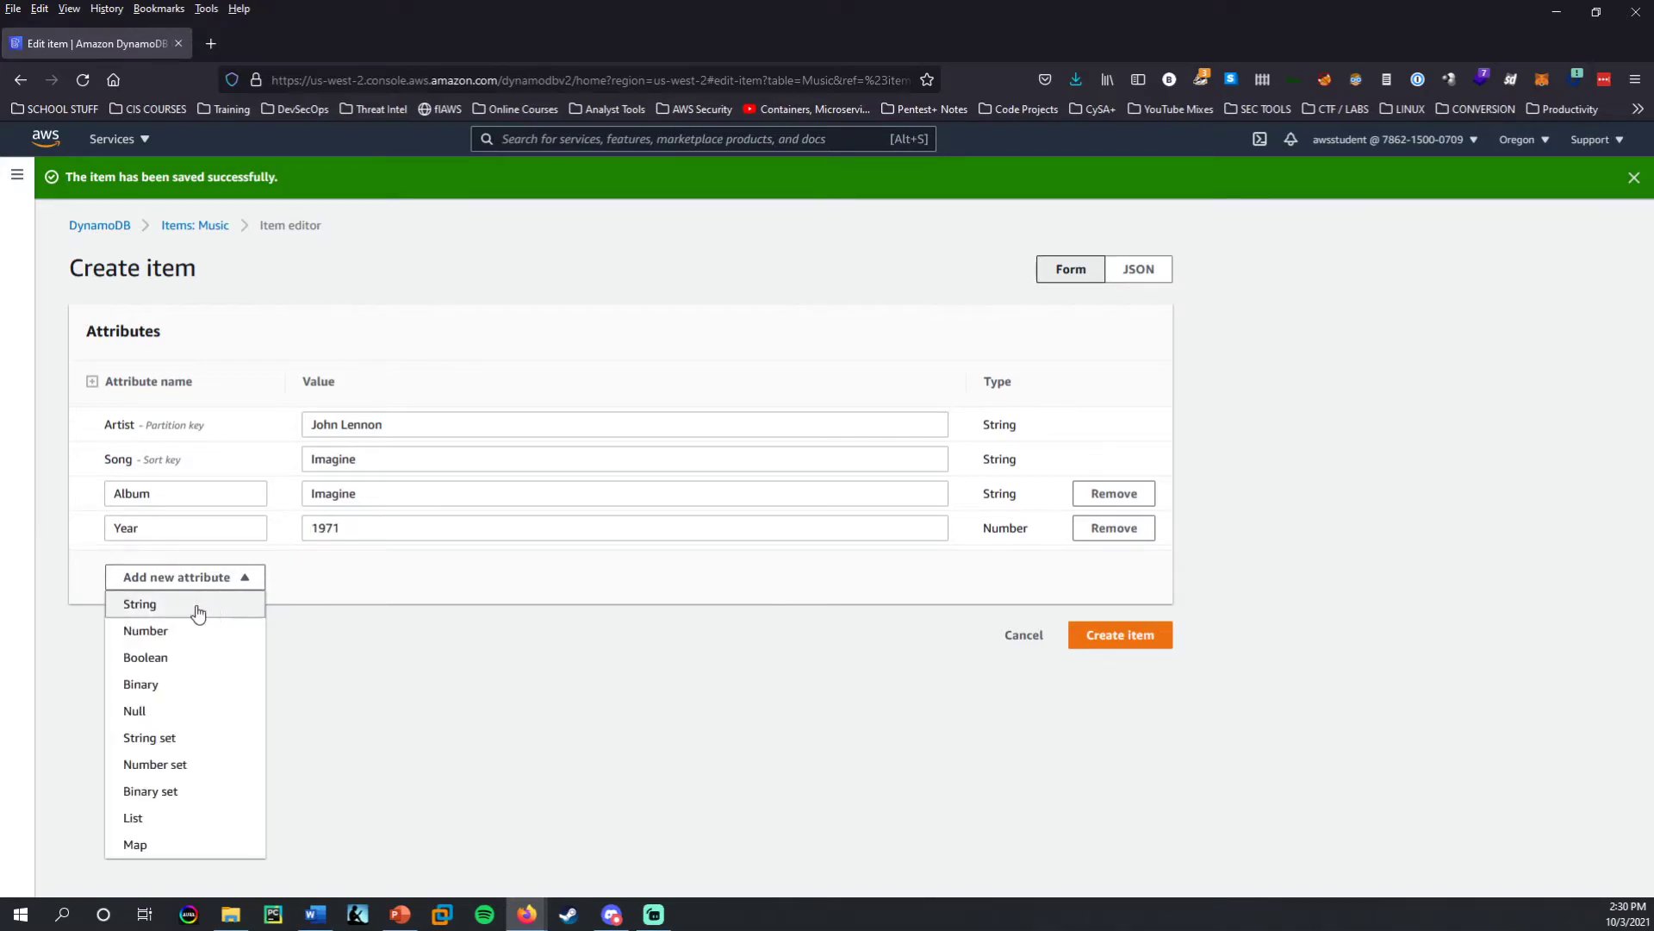
left_click(213, 607)
type("Genre")
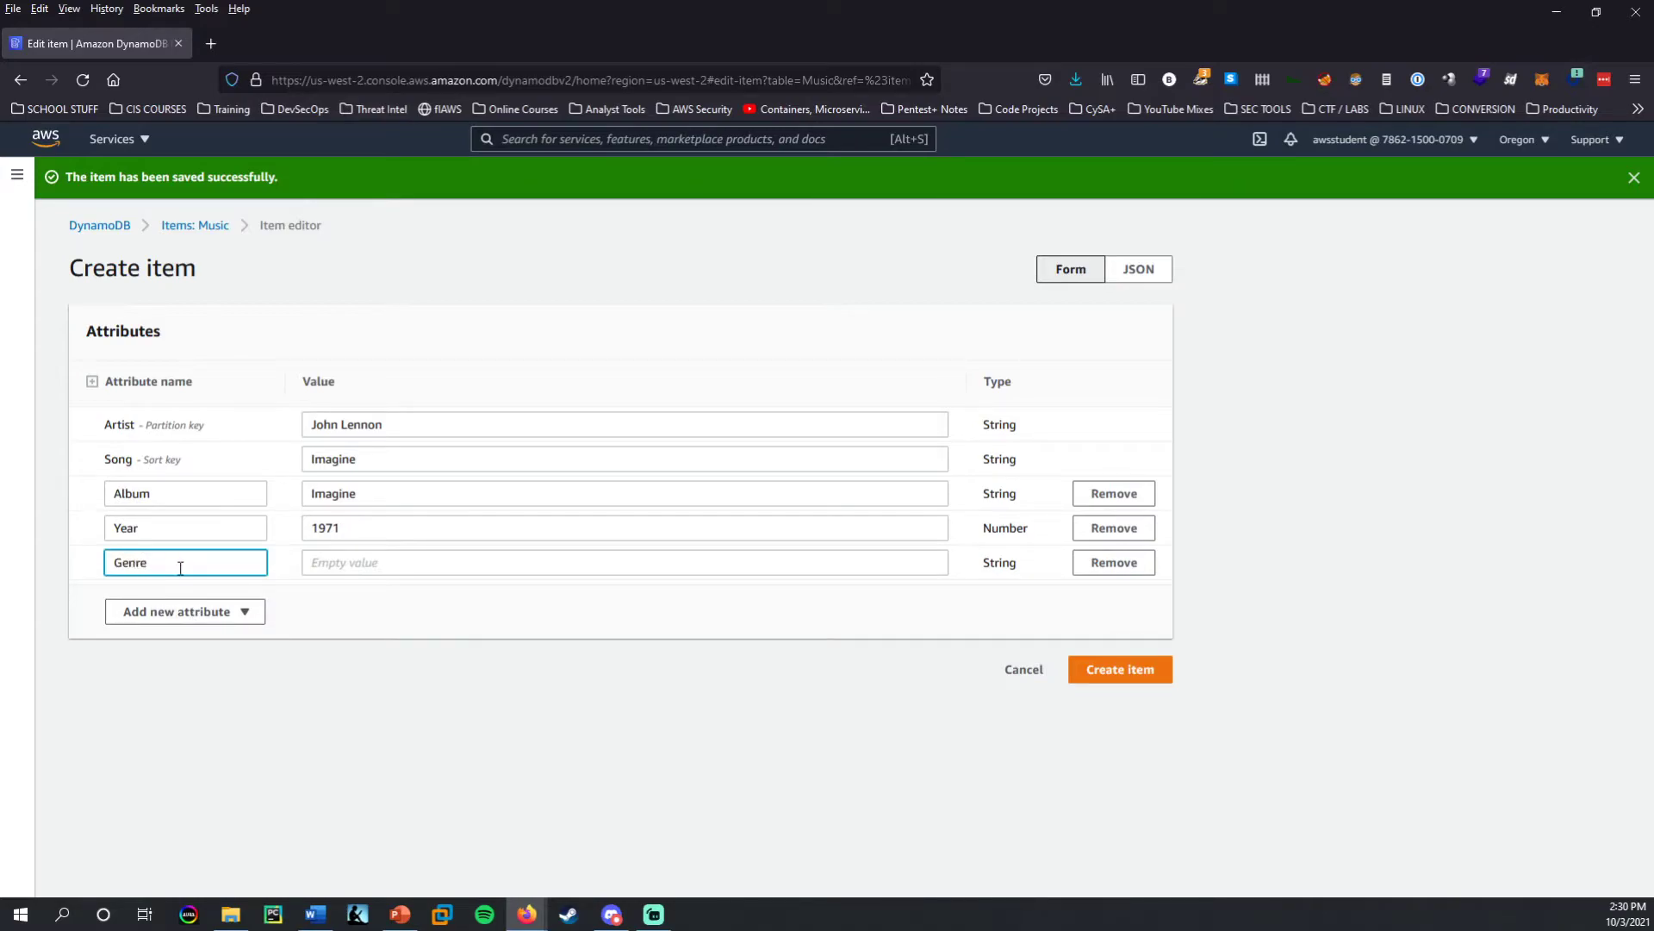
key("Tab")
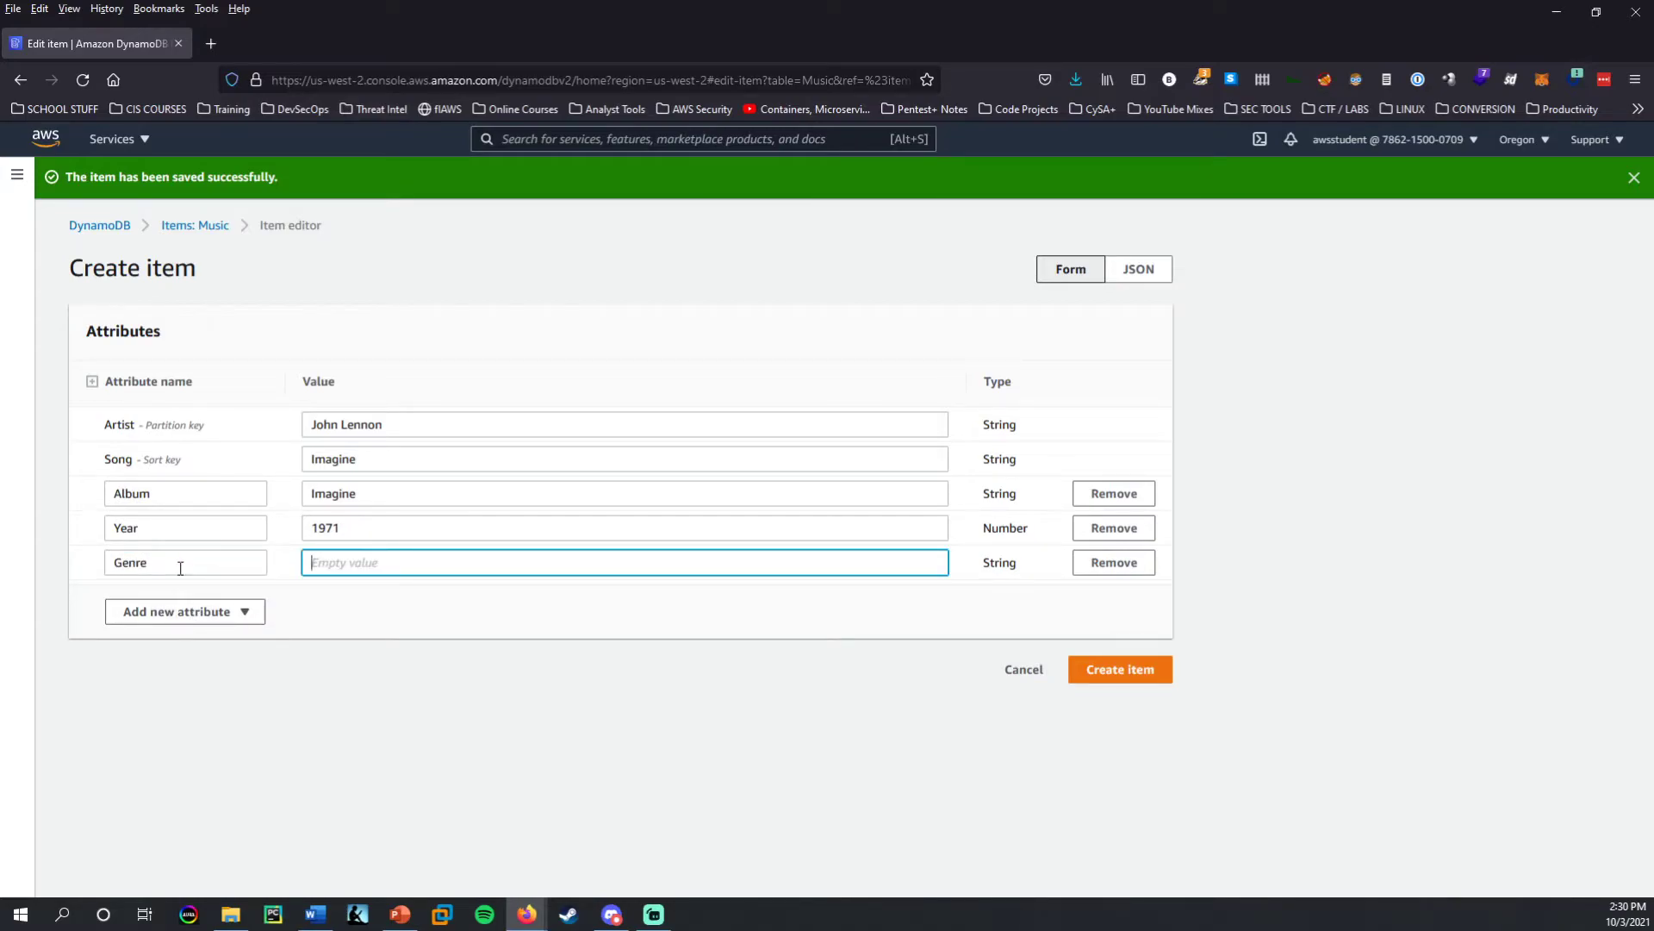
type("Soft rock")
left_click(800, 658)
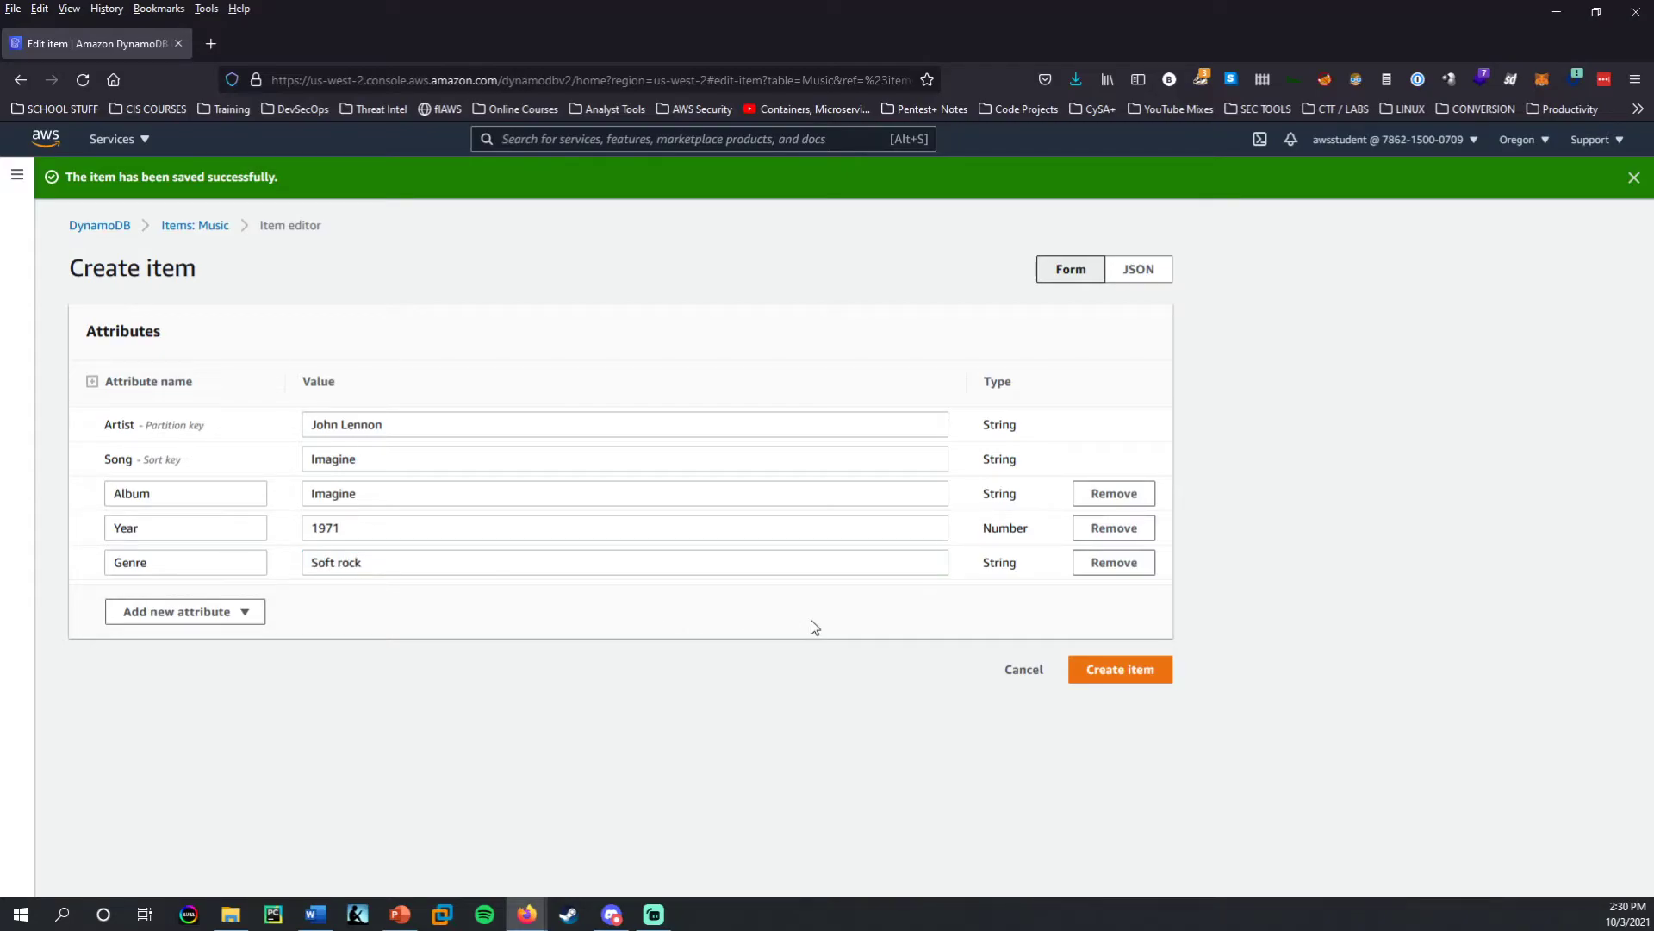
left_click(1147, 679)
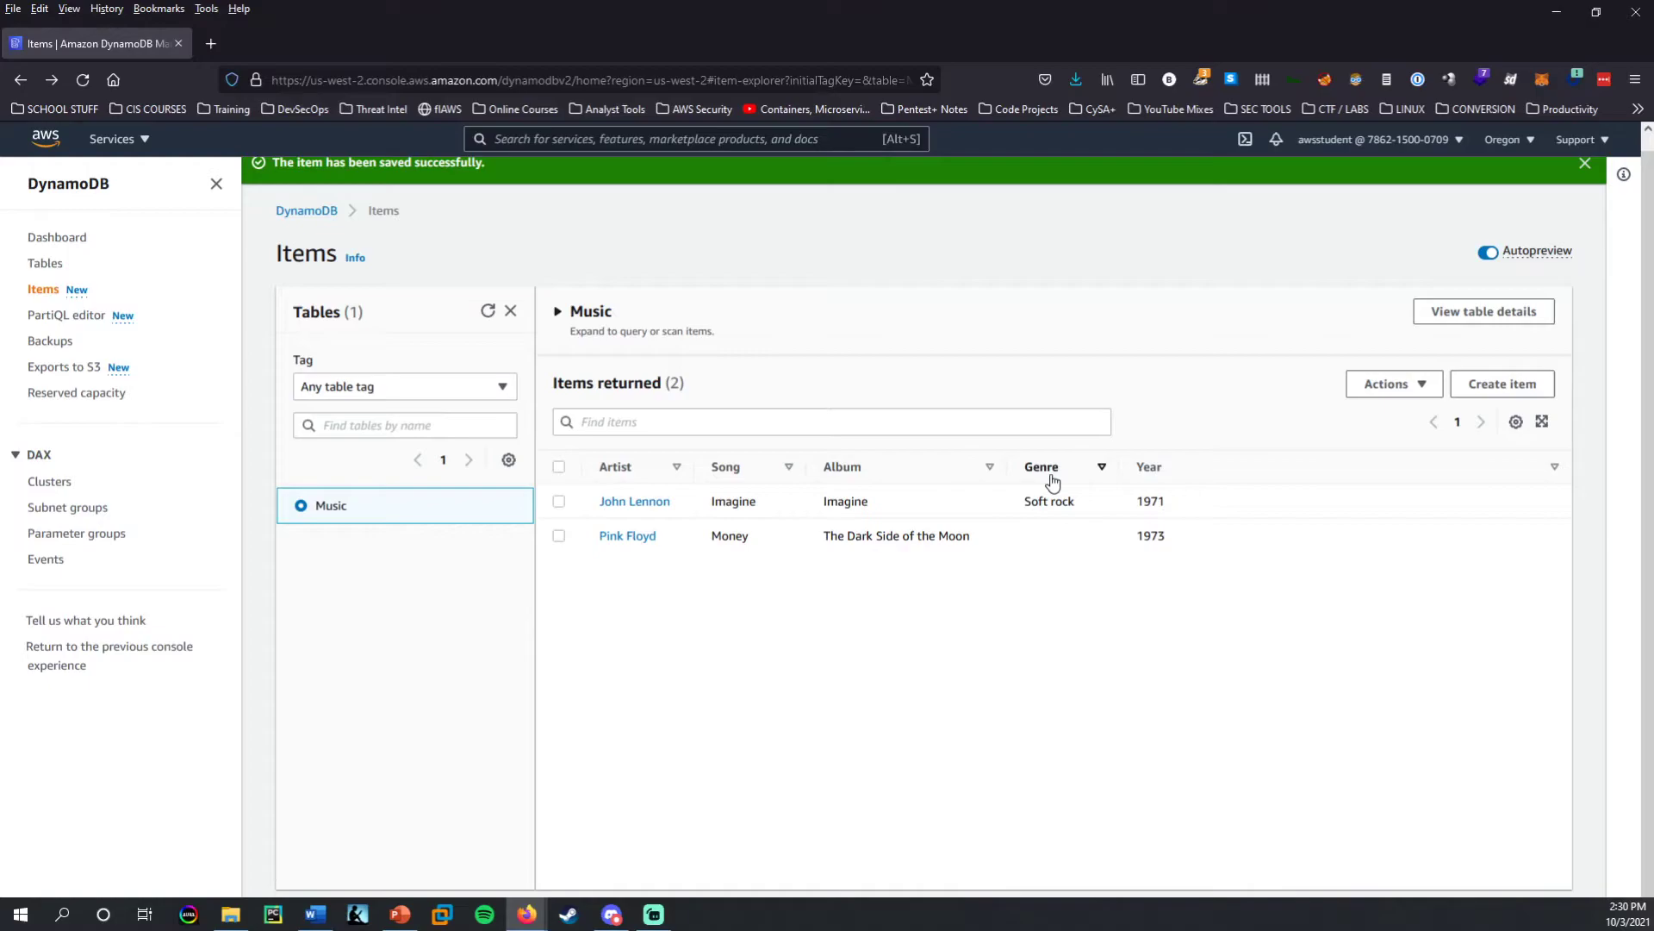
Start a third item in the Music table with artist Psy and song Gangnam Style.
left_click_drag(1082, 509, 1021, 510)
left_click(1043, 543)
left_click(1501, 383)
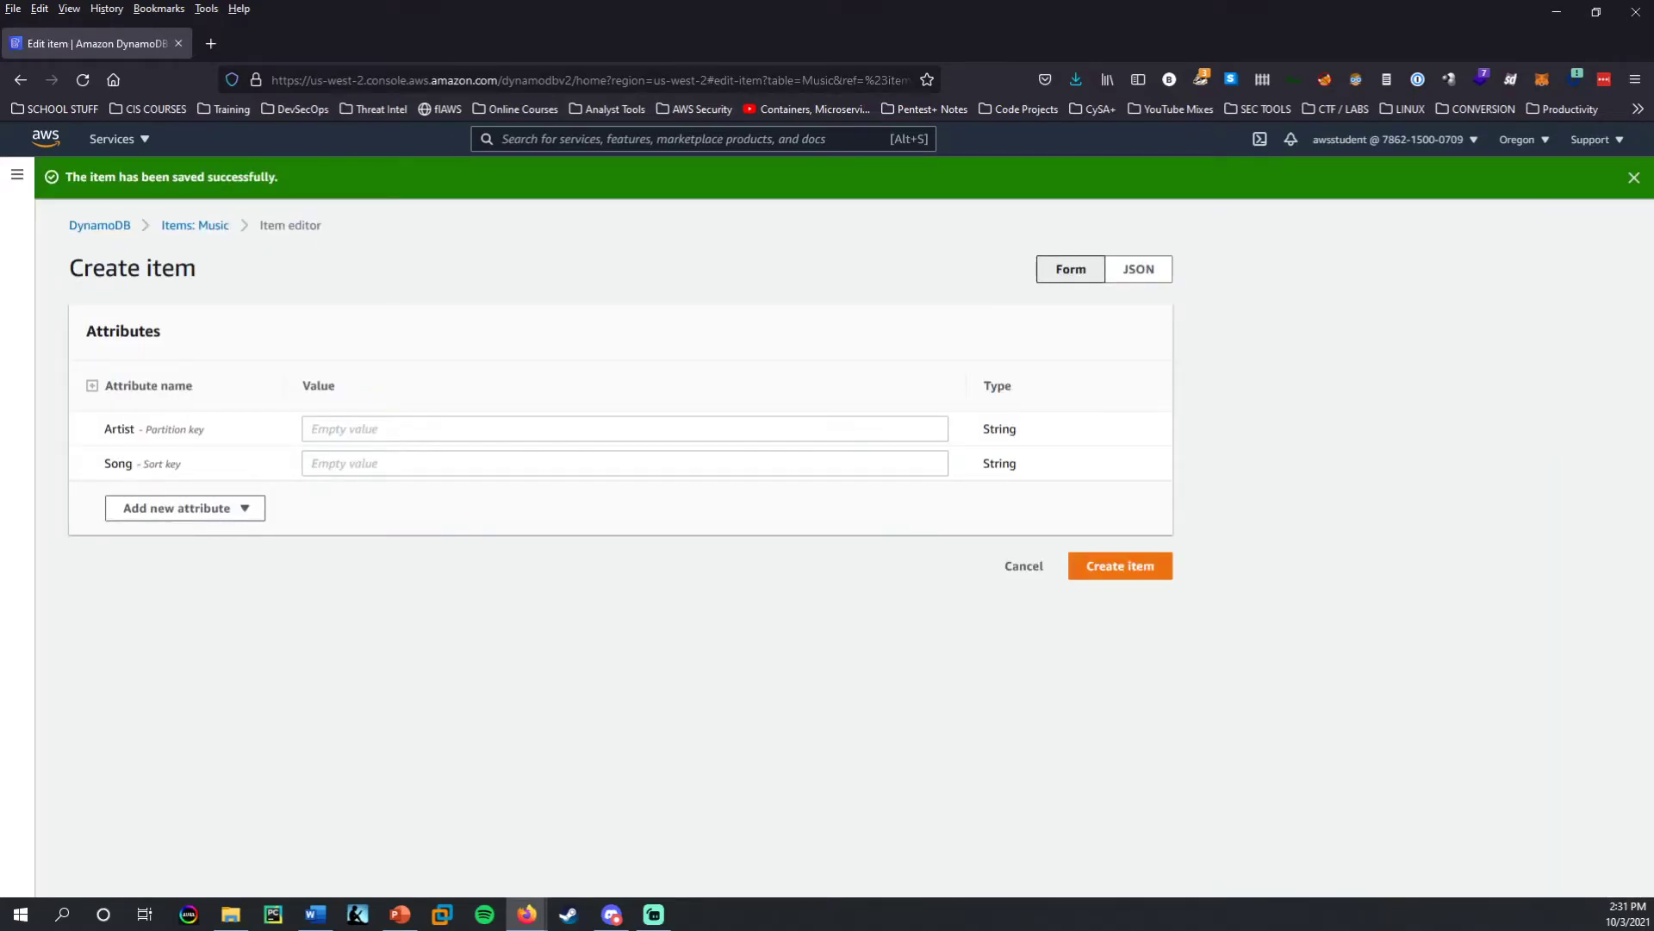
left_click(368, 437)
type("Psy")
key("Tab")
key("Tab")
type("Gangnam Style")
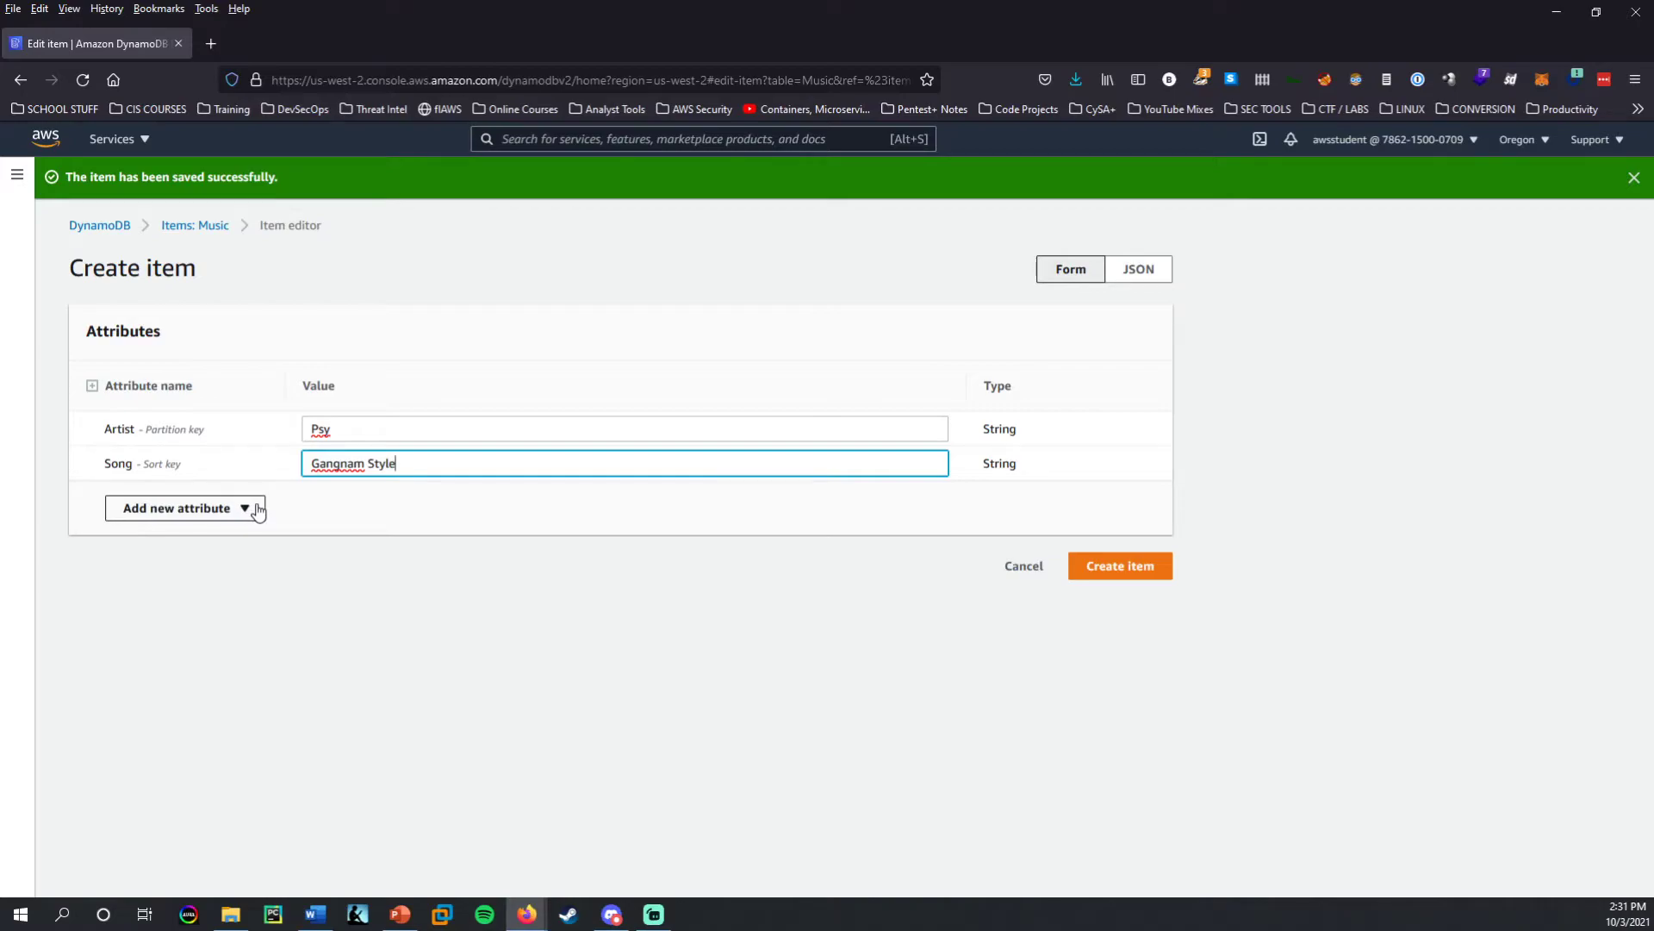
Add a String attribute named Album with the value Psy 6 (Six Rules), Part 1 to the Psy item.
left_click(260, 510)
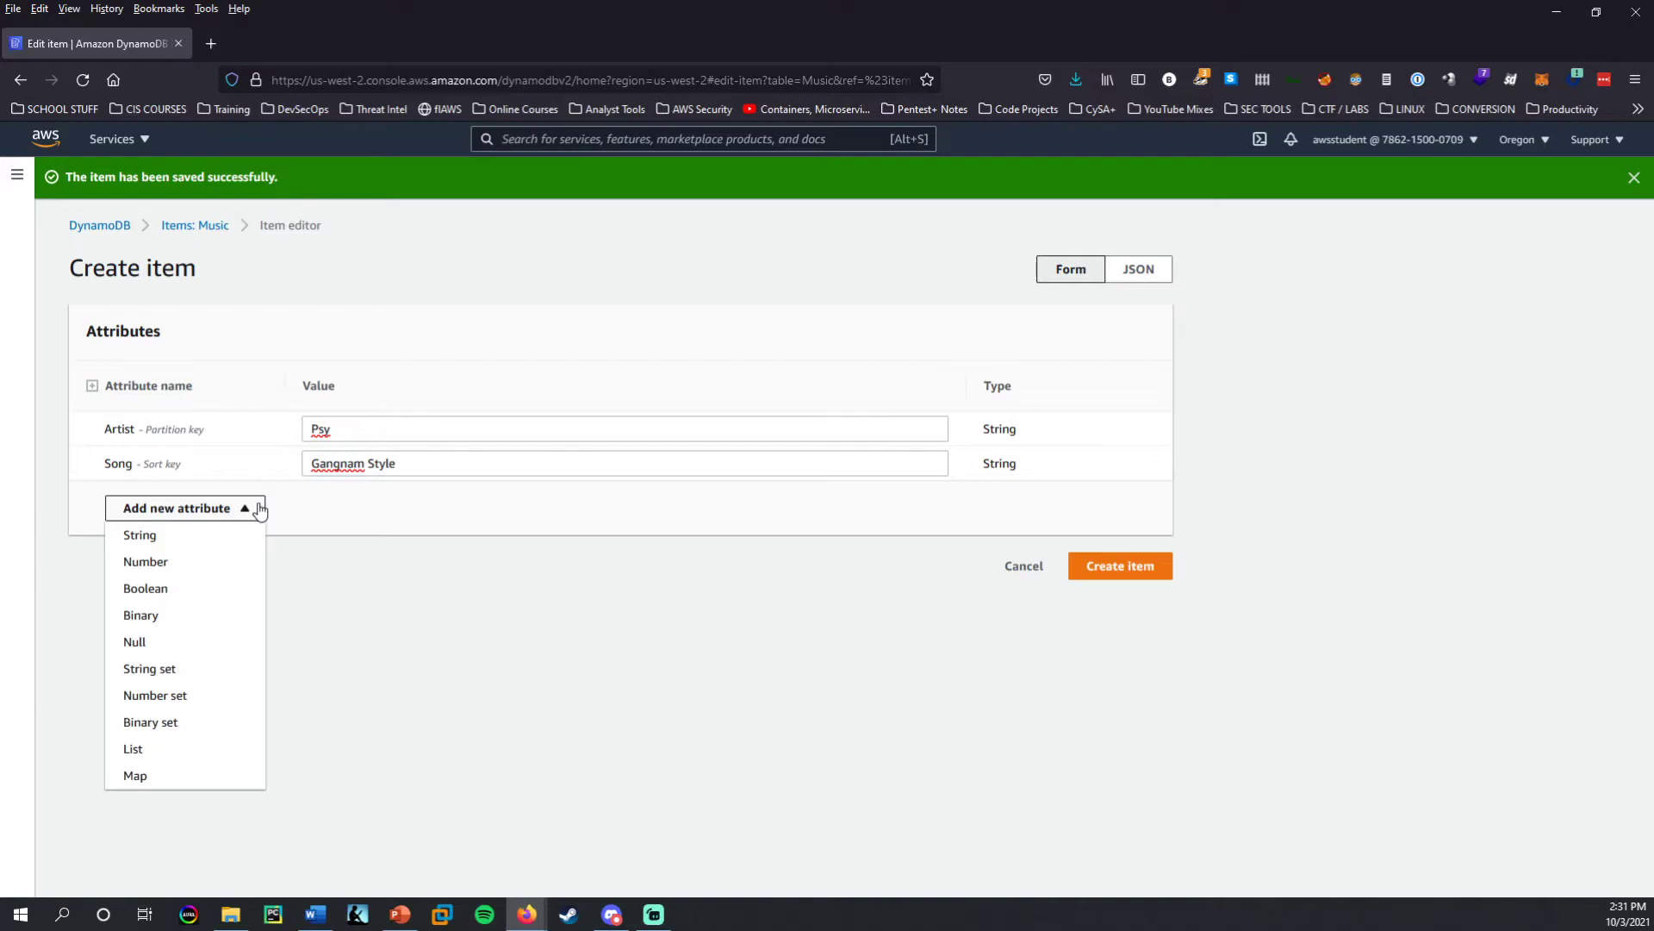
left_click(231, 536)
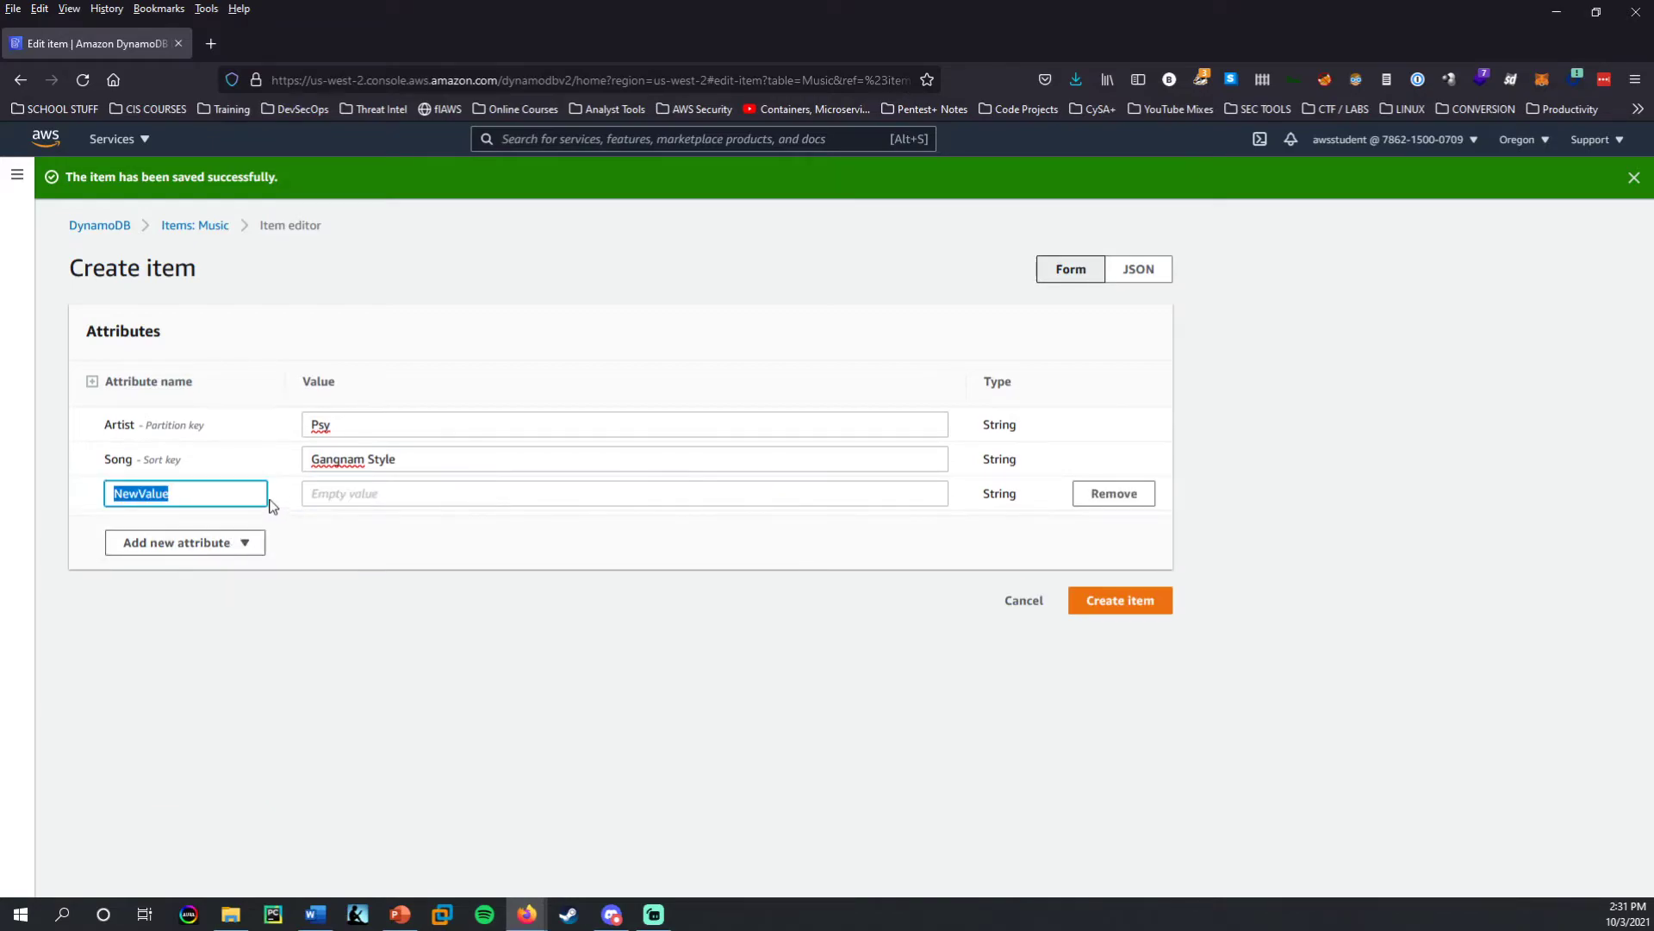
type("Album")
left_click(308, 489)
type("Psy 6")
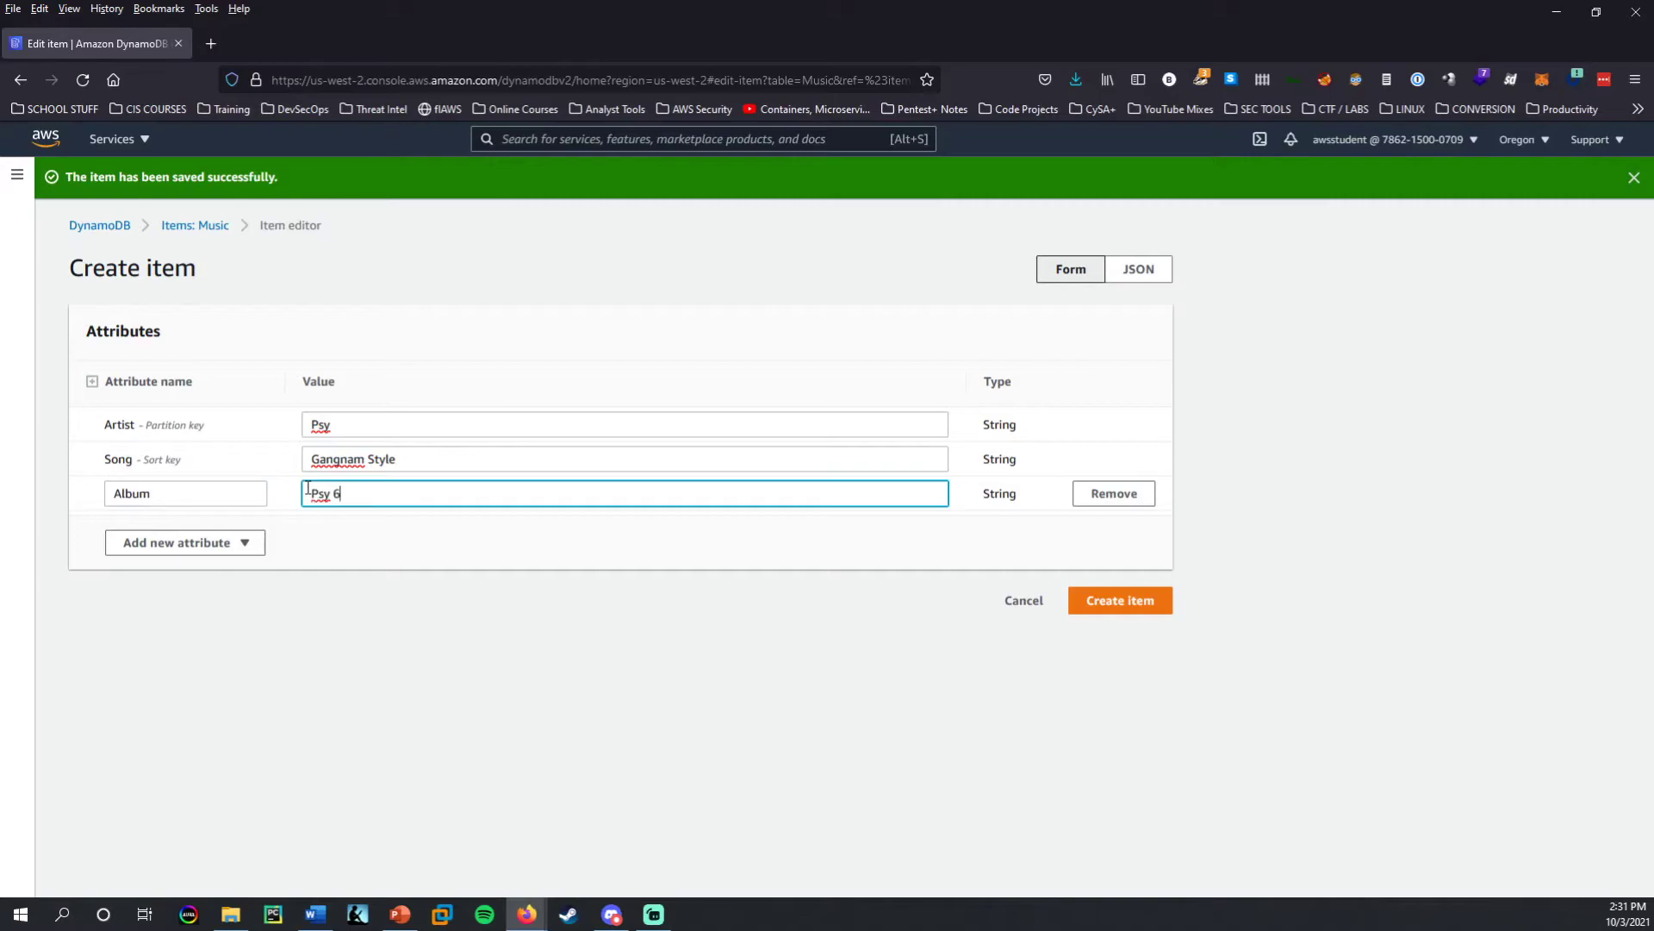
type(" (Six Rules), Part 1")
Add a Number attribute named Year with the value 2011 to the Psy item.
left_click(194, 544)
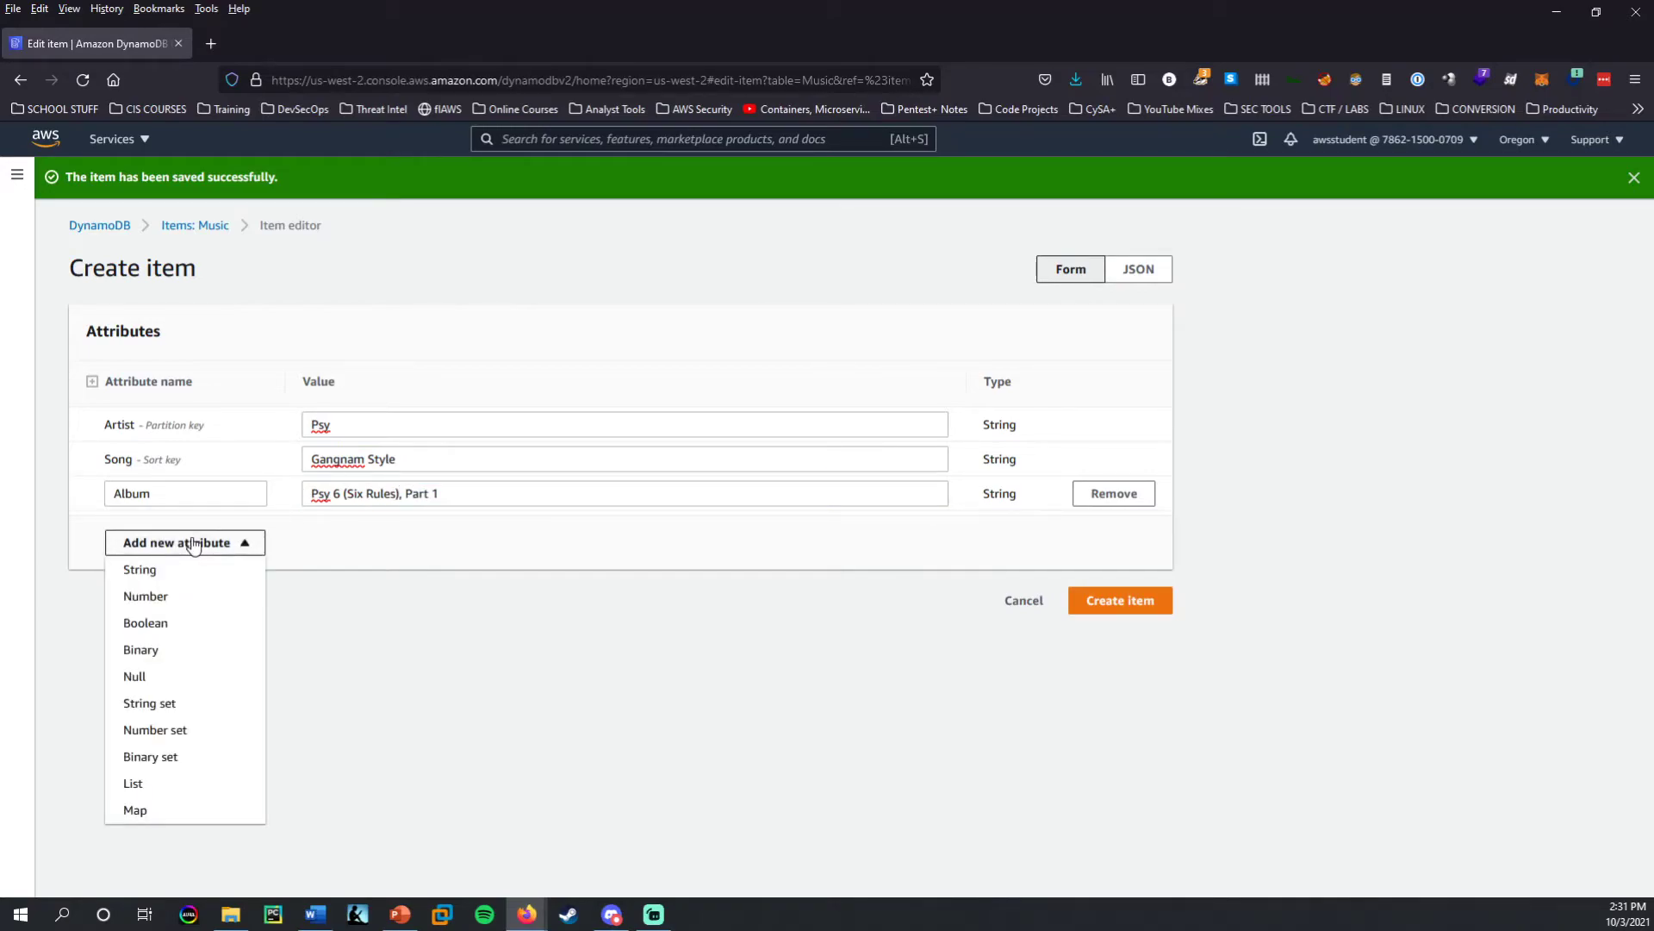
left_click(199, 595)
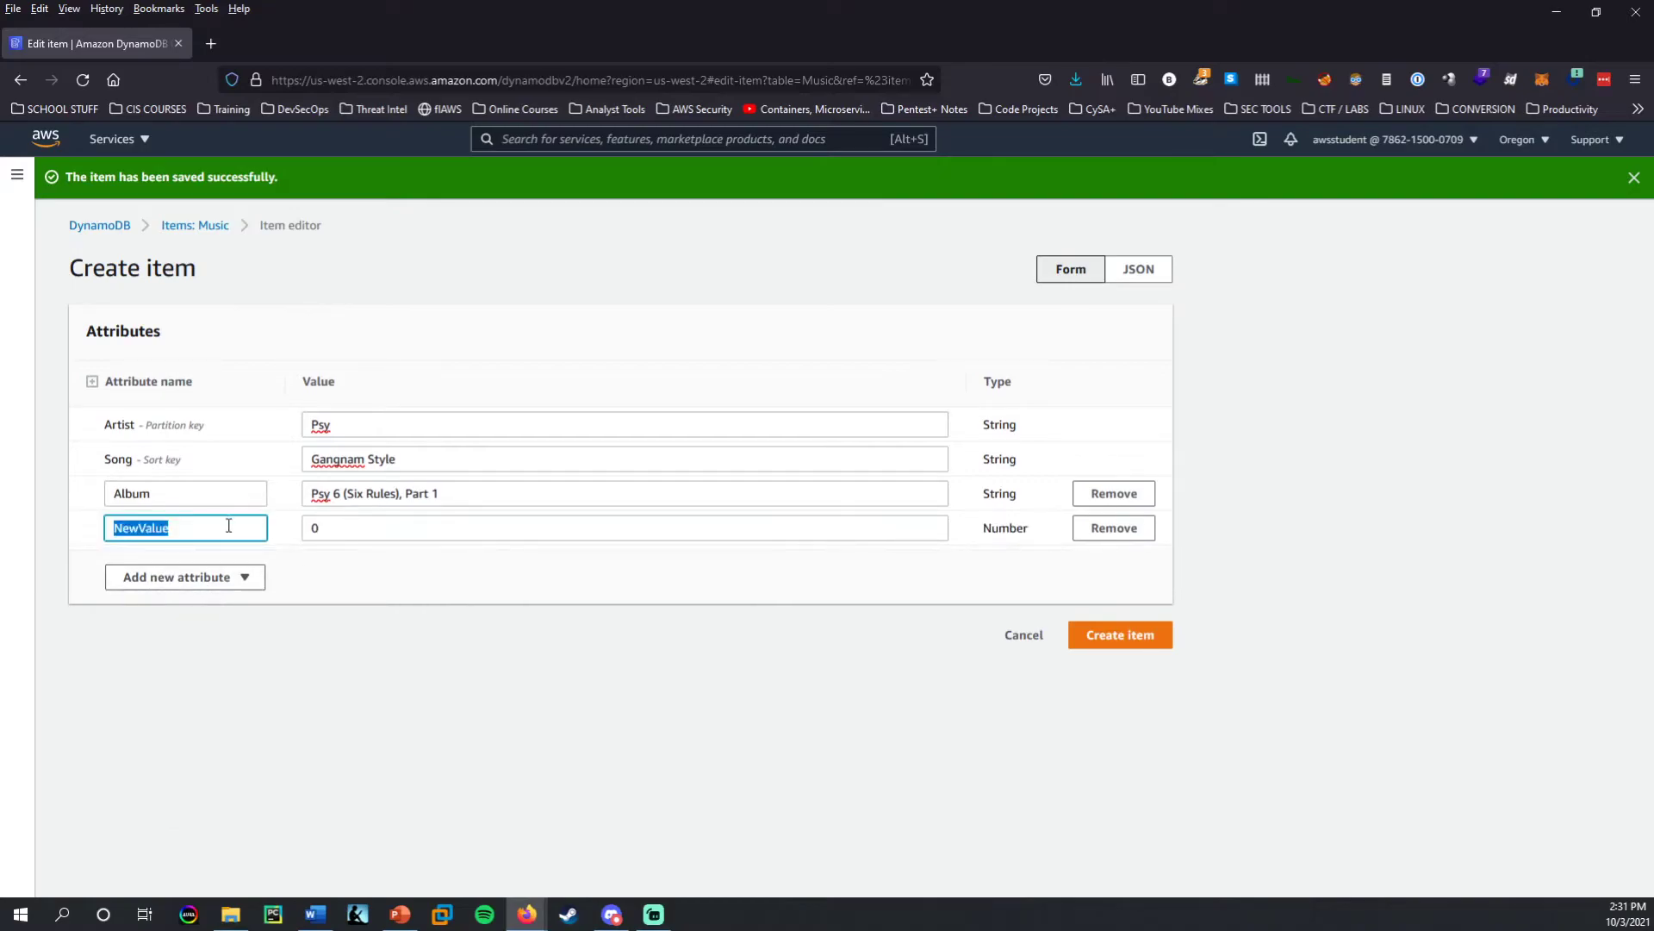
type("Year")
key("Tab")
type("2011")
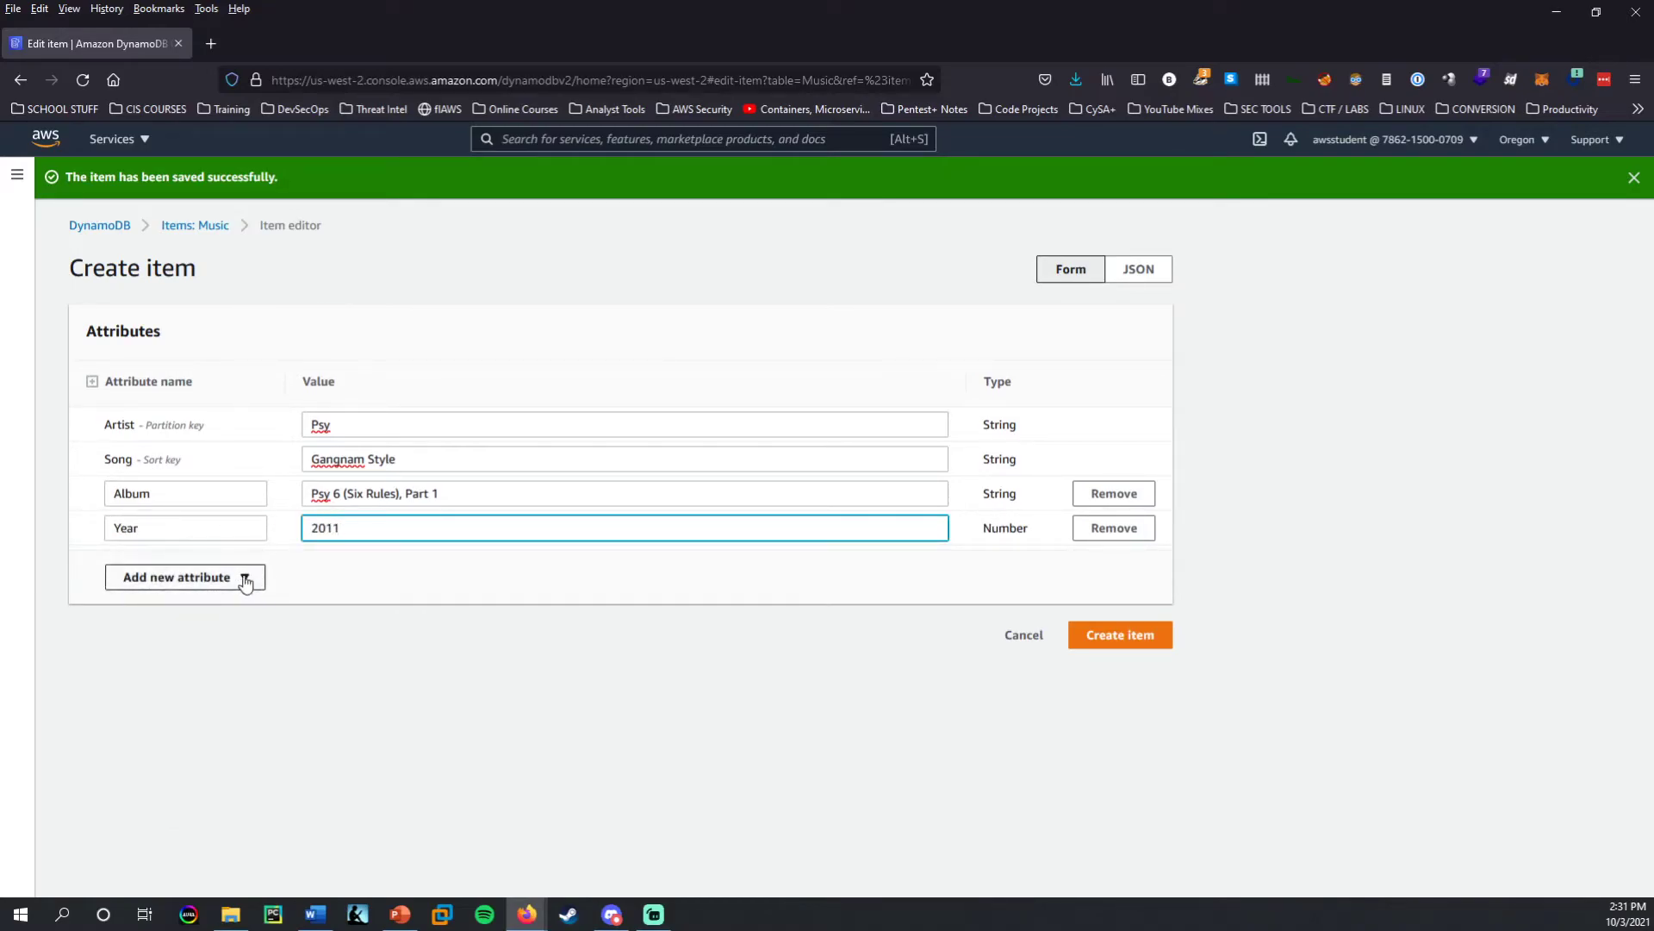
Add a Number attribute named LengthSeconds with the value 219 to the Psy item.
left_click(245, 581)
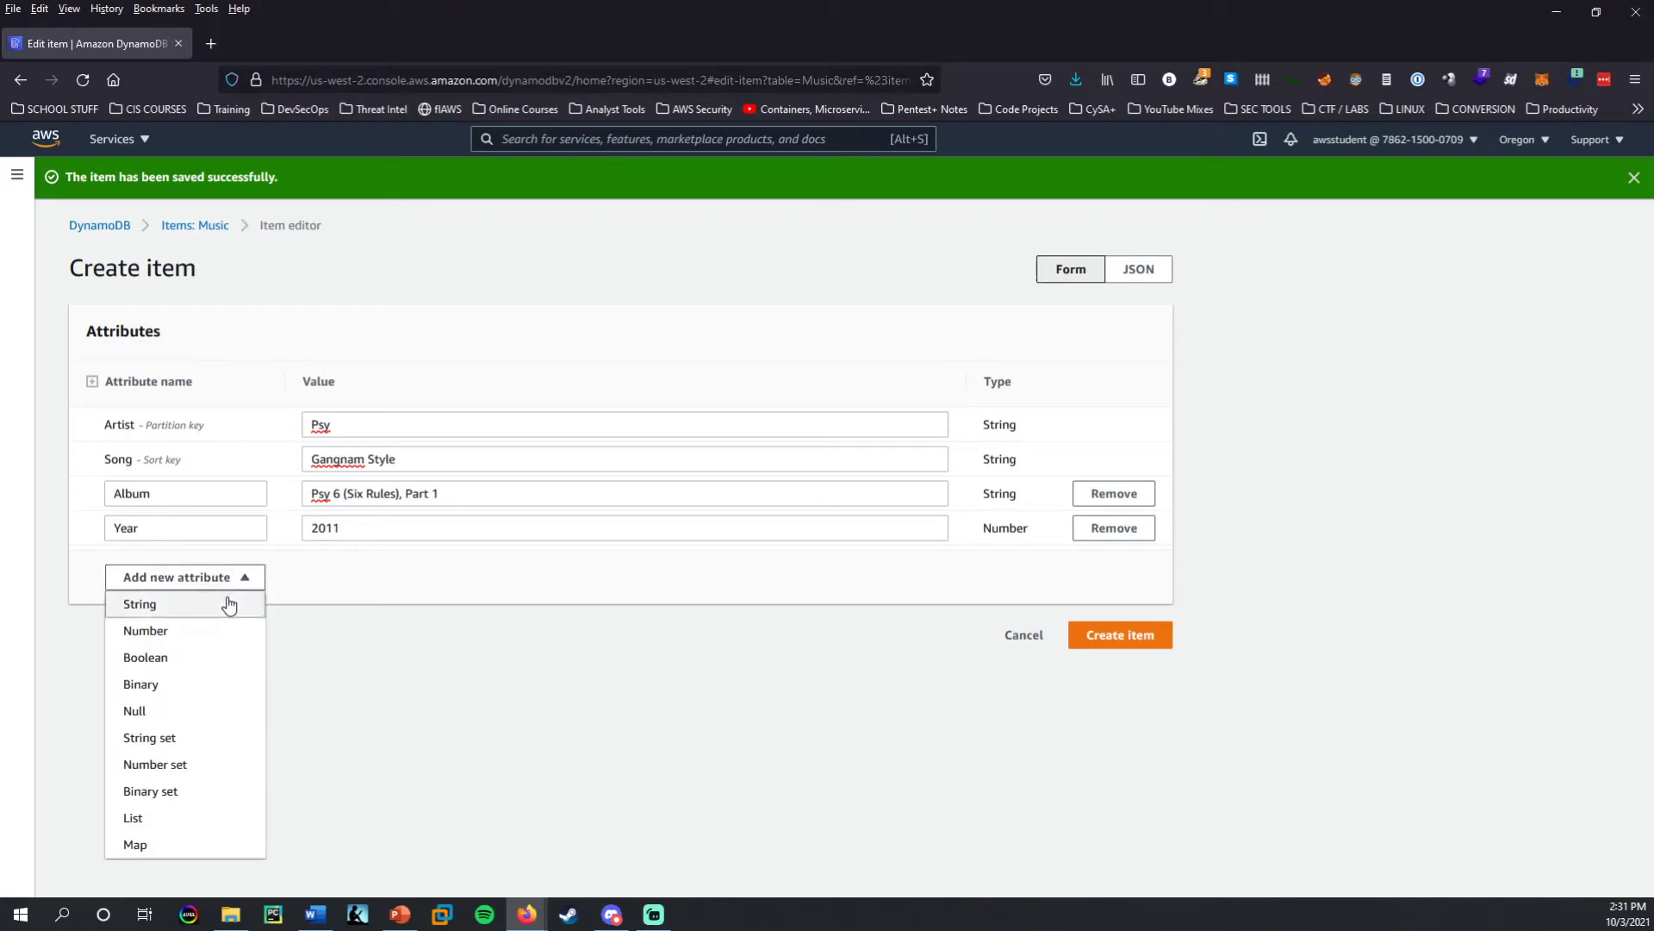
left_click(203, 630)
left_click(249, 560)
left_click_drag(249, 561, 30, 553)
type("Le")
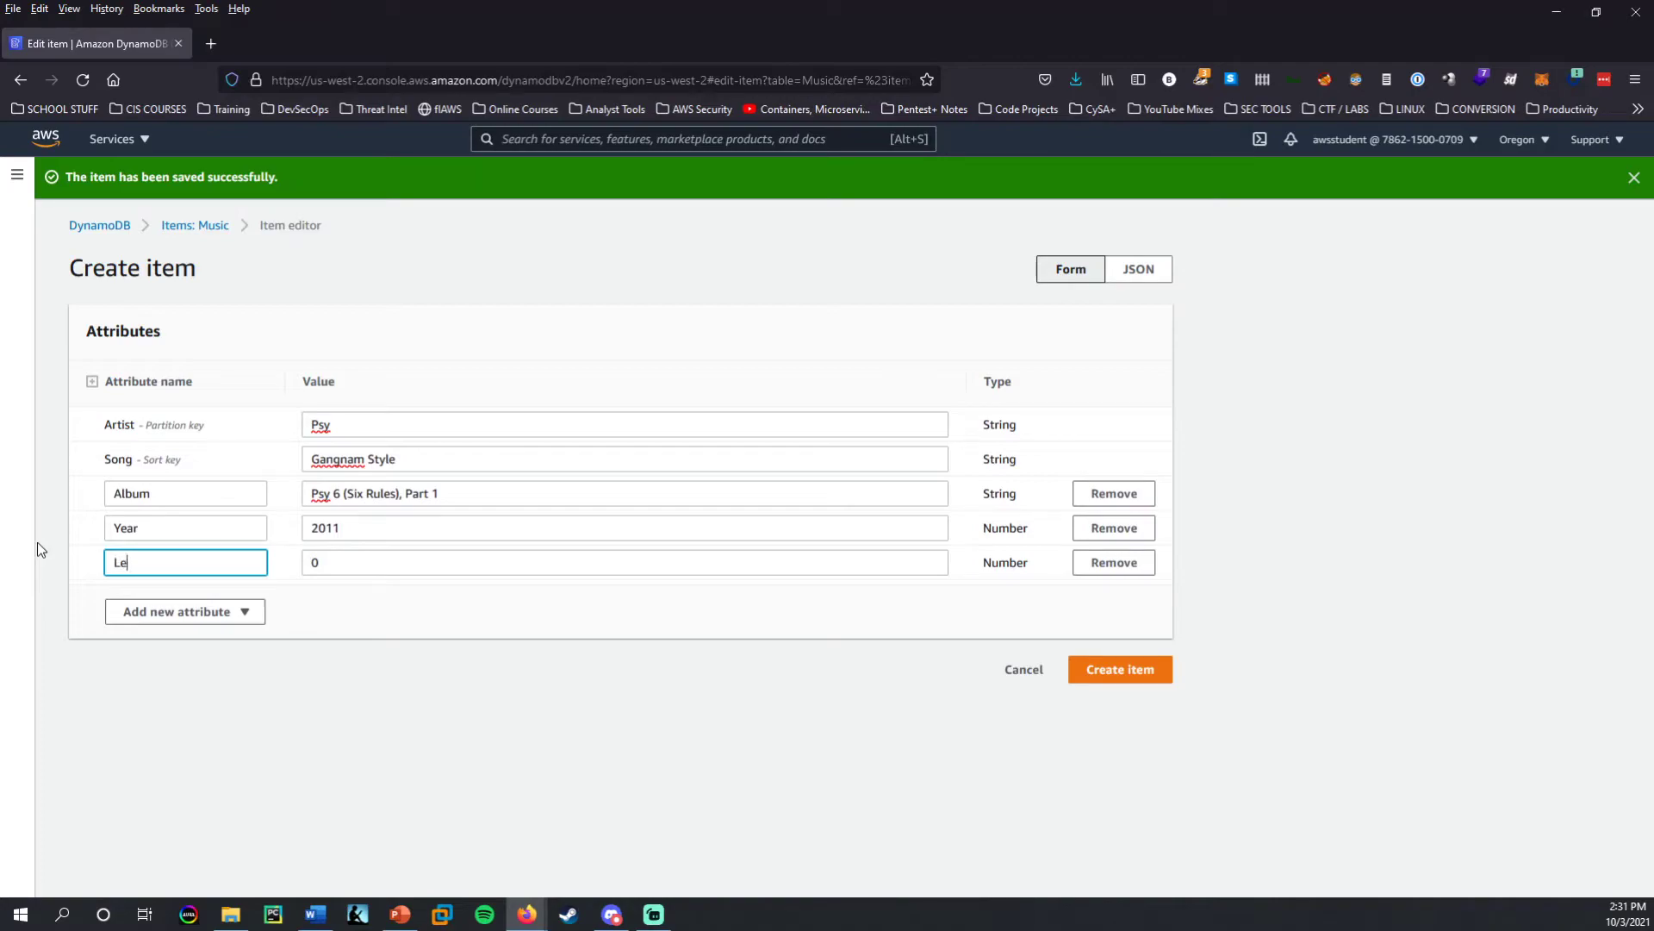
type("ngthSeconds")
key("Tab")
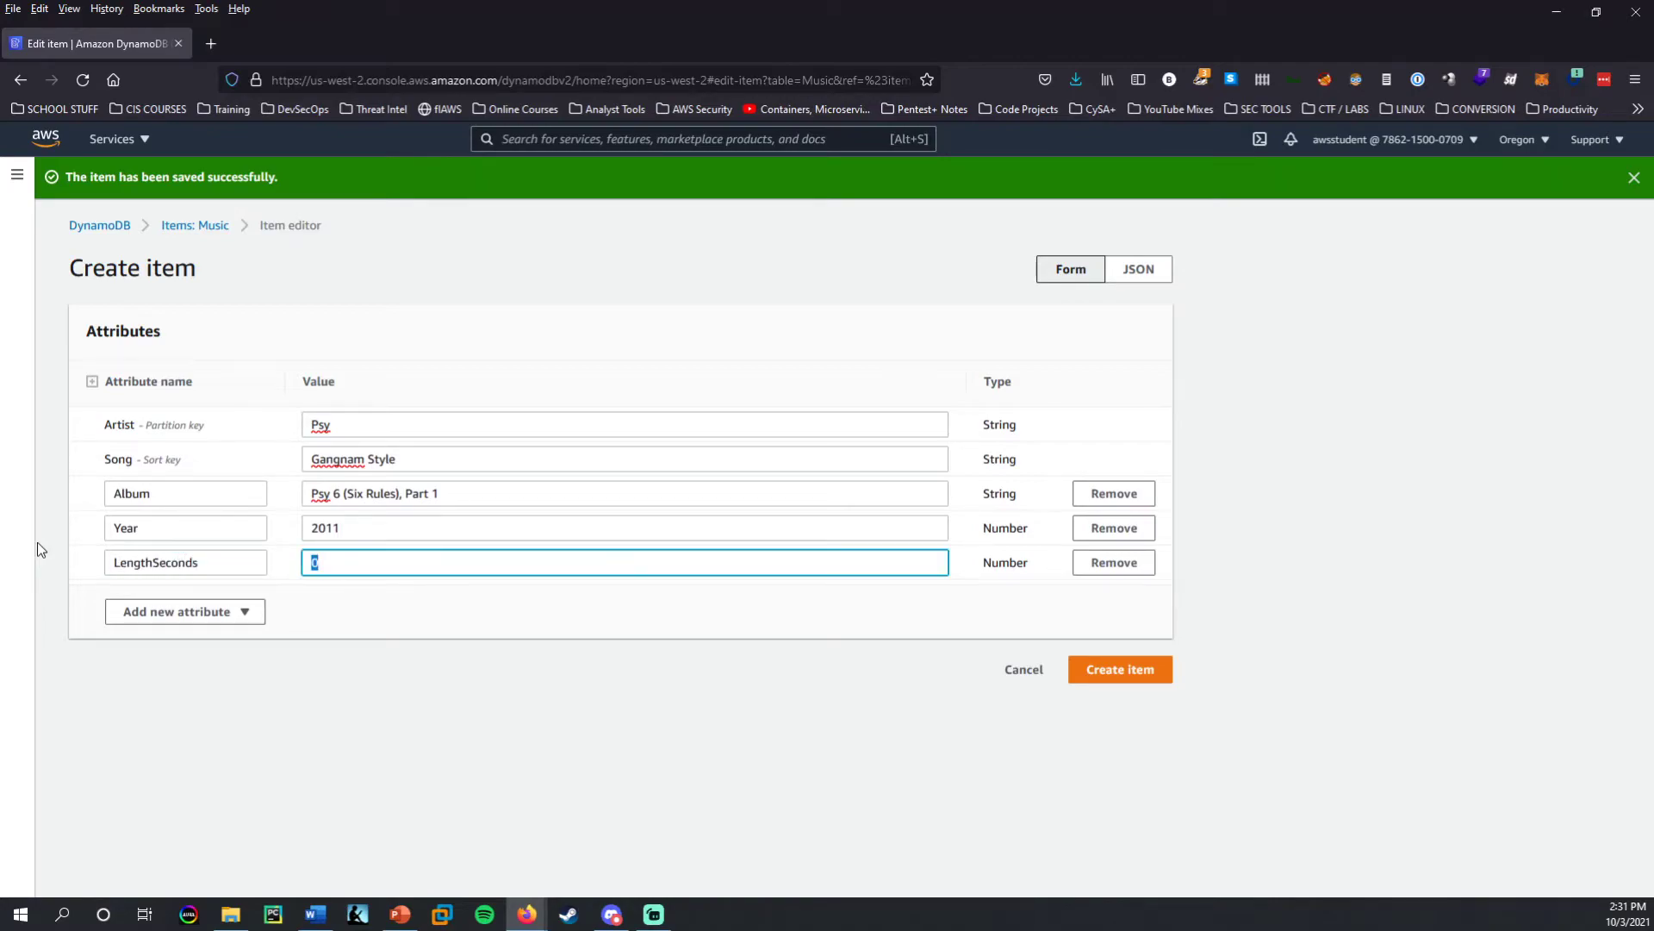
type("219")
Save the Psy item to the table and widen the LengthSeconds column until its full heading fits.
left_click(1137, 679)
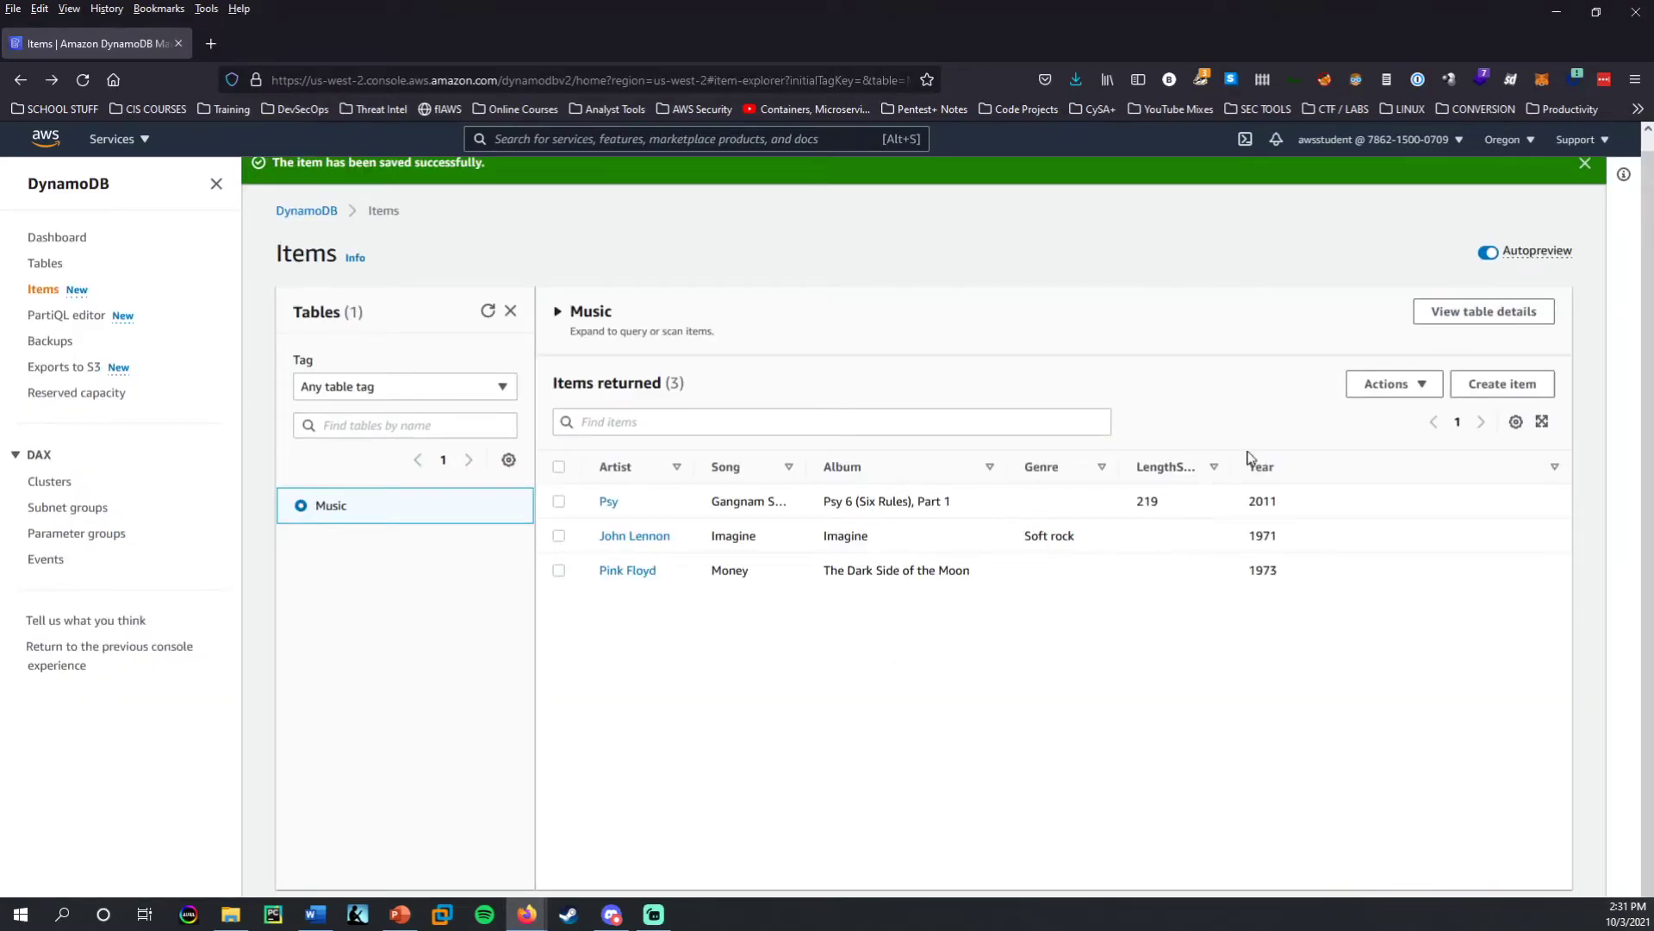
left_click_drag(1234, 466, 1282, 472)
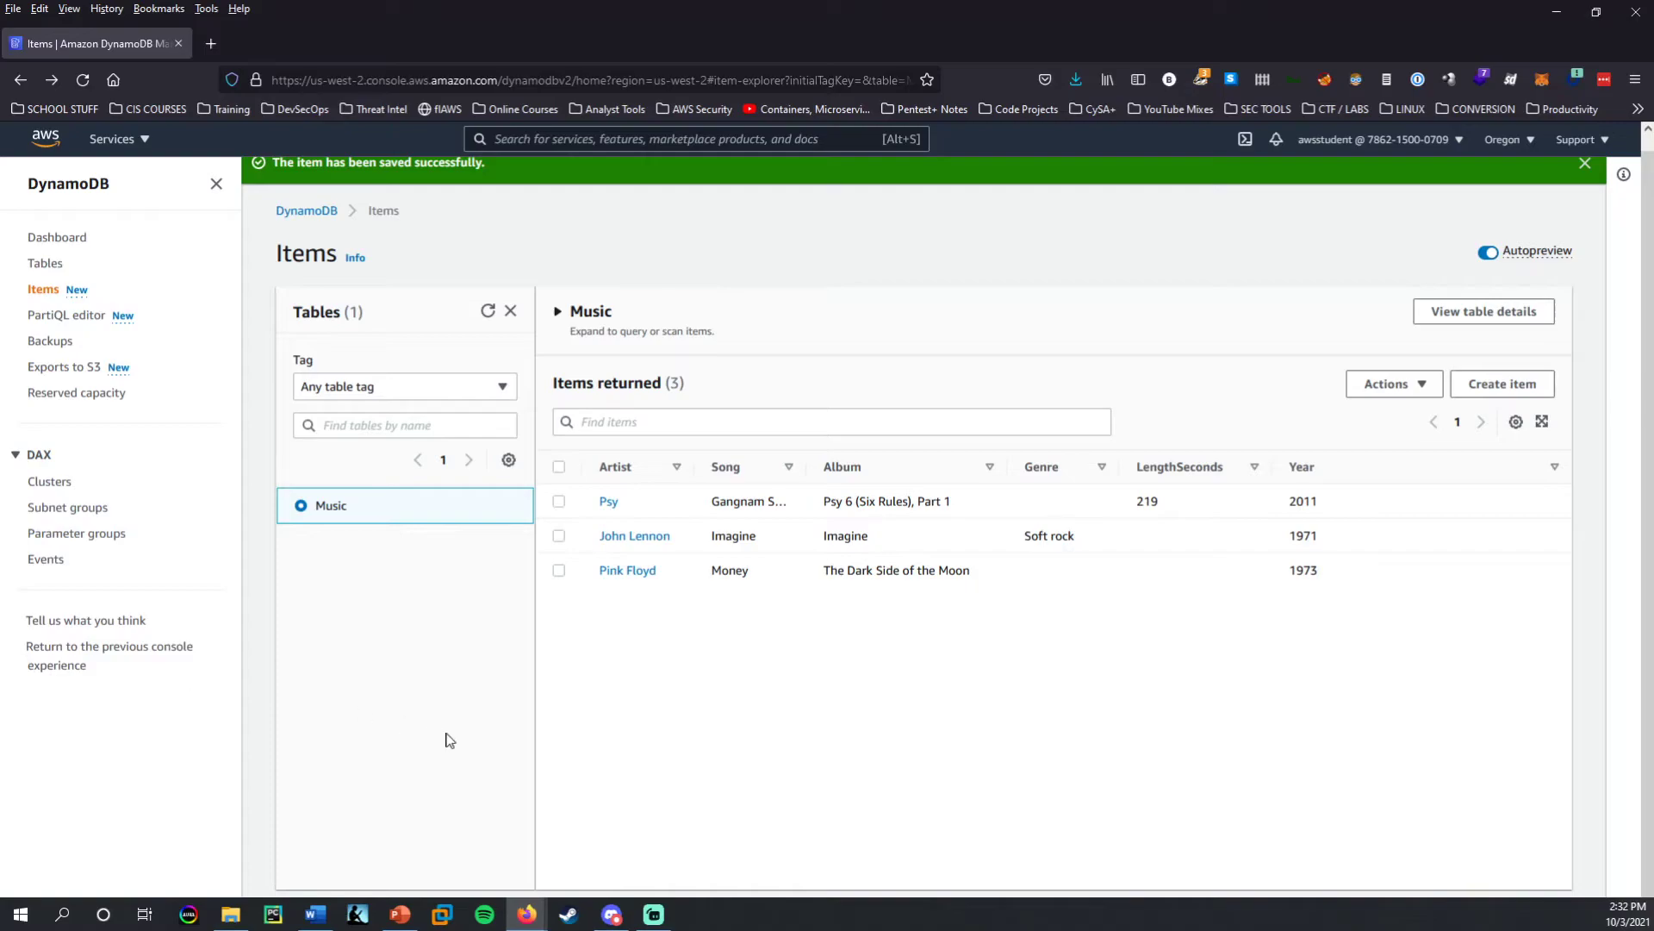
Edit the existing Psy item to set its Year to 2012 and save the change.
left_click(610, 503)
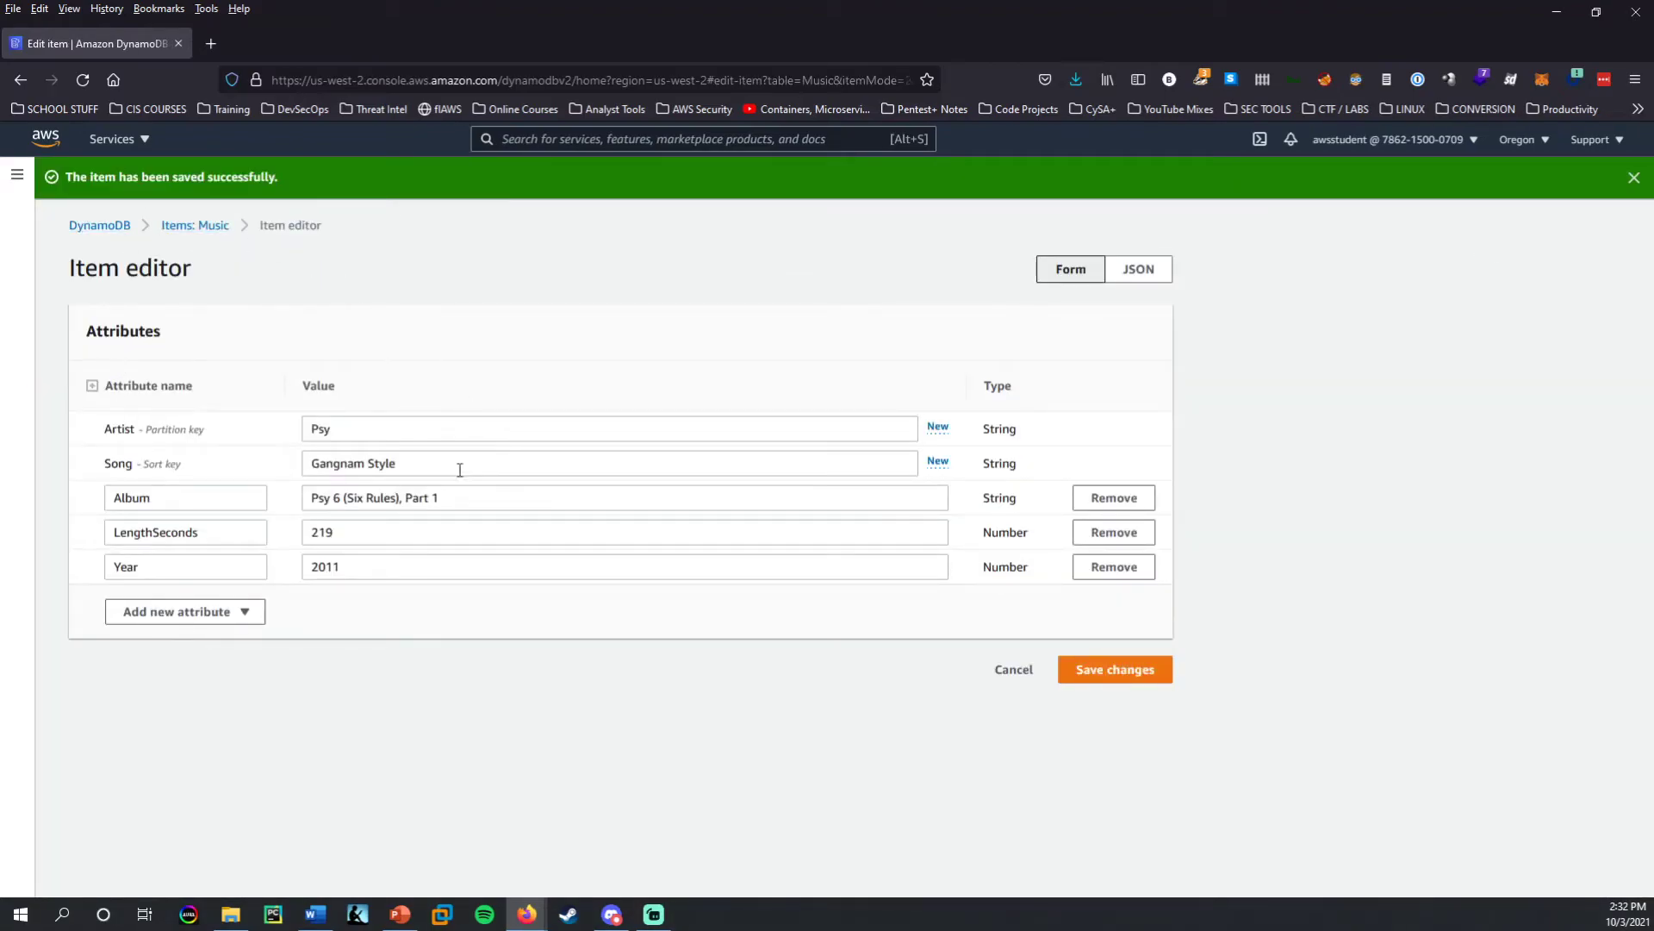
left_click_drag(383, 567, 289, 564)
type("2012")
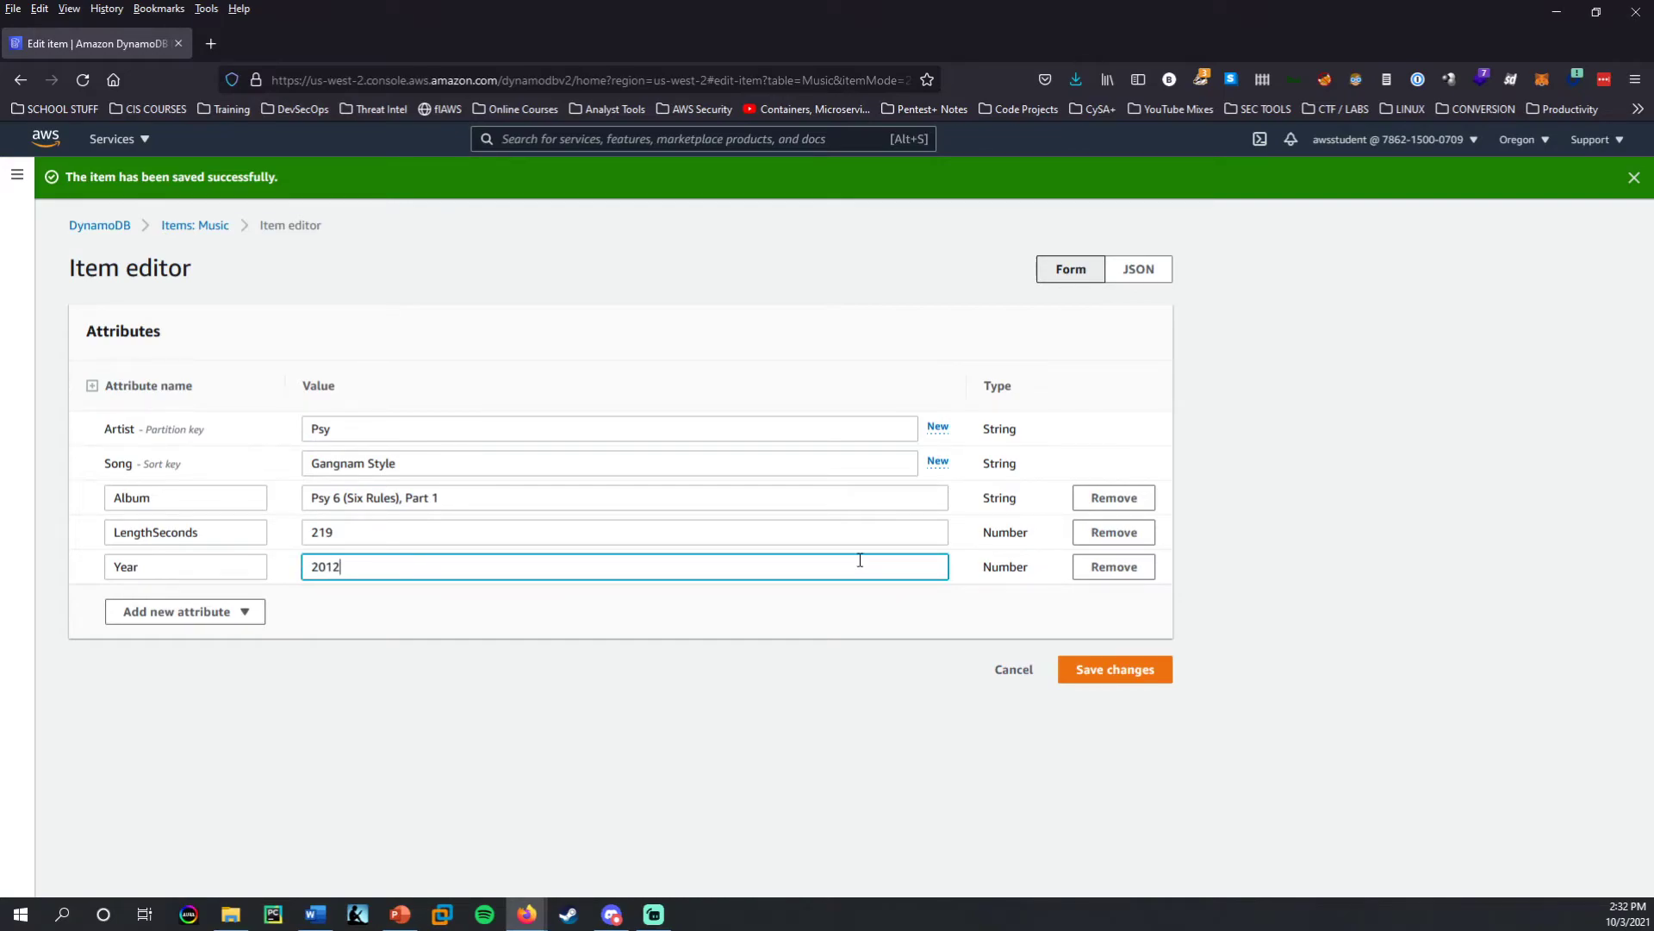
left_click(1115, 672)
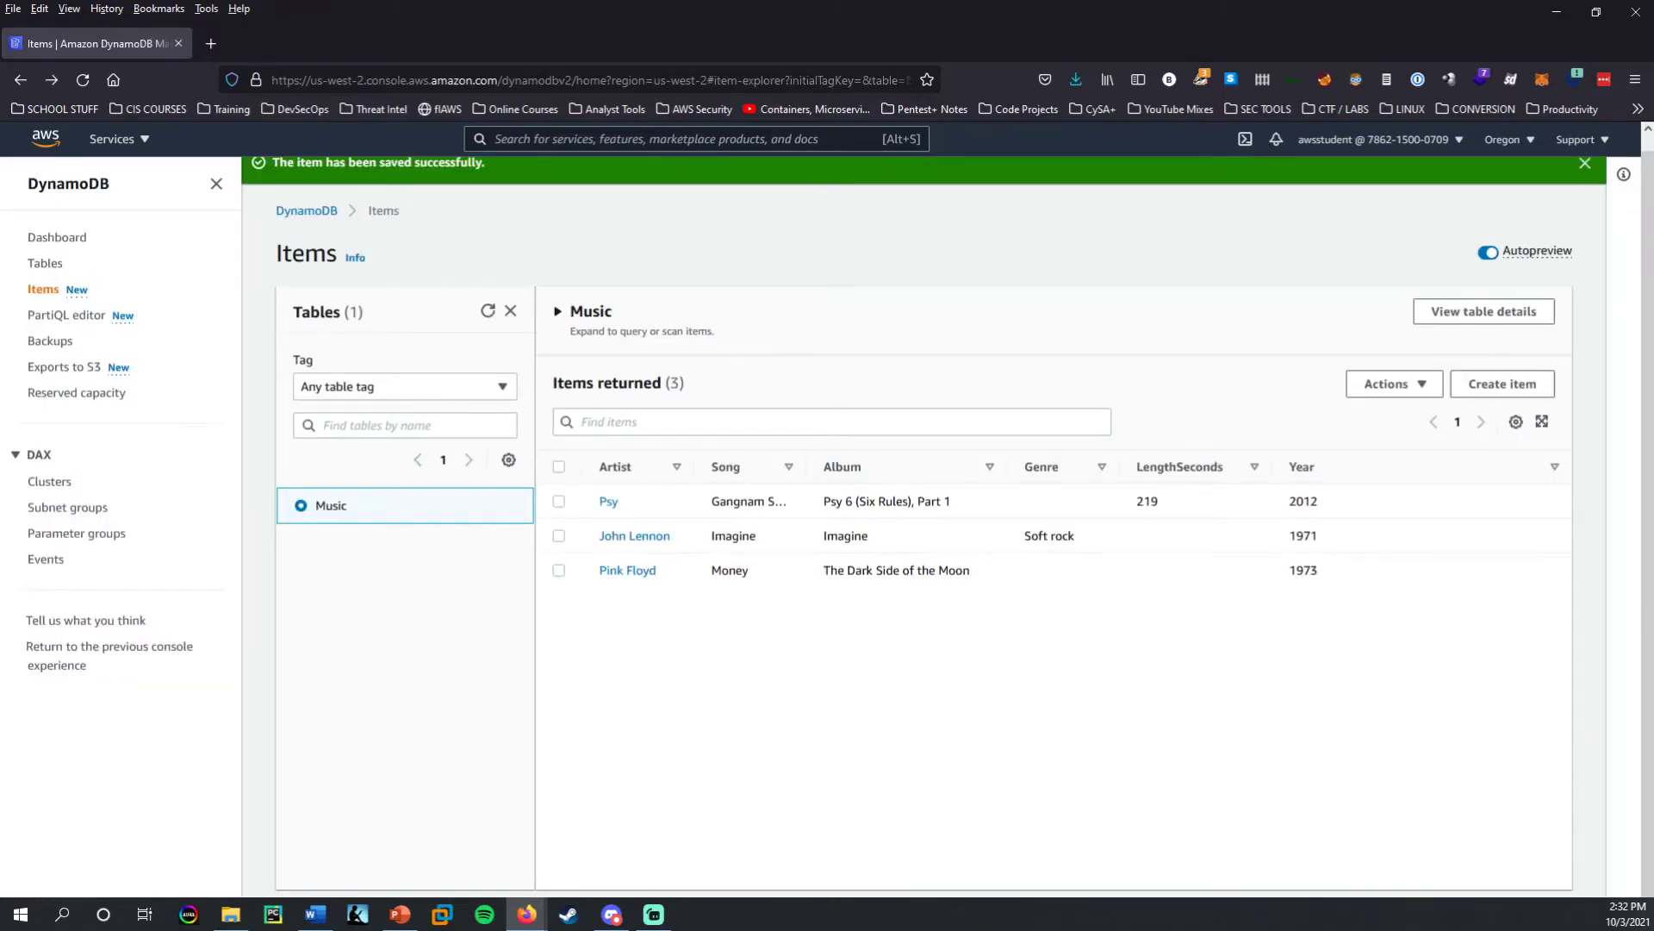
left_click_drag(909, 570, 914, 569)
left_click(898, 729)
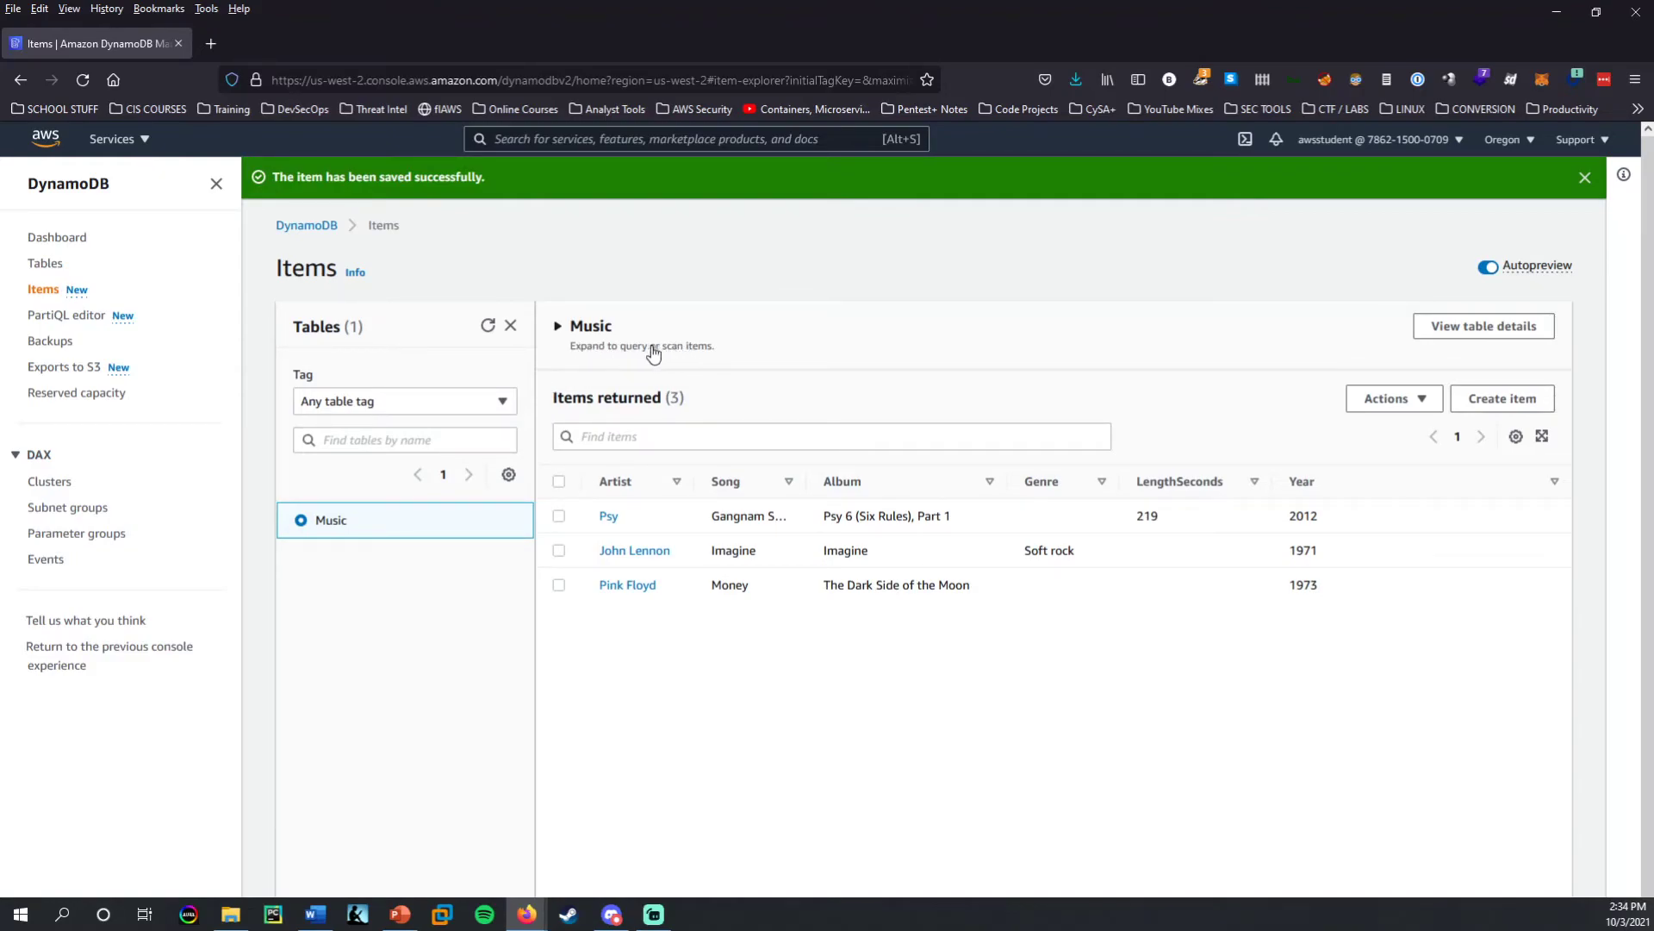
Query the Music table for the item with artist Psy and song equal to Gangnam Style.
left_click(560, 331)
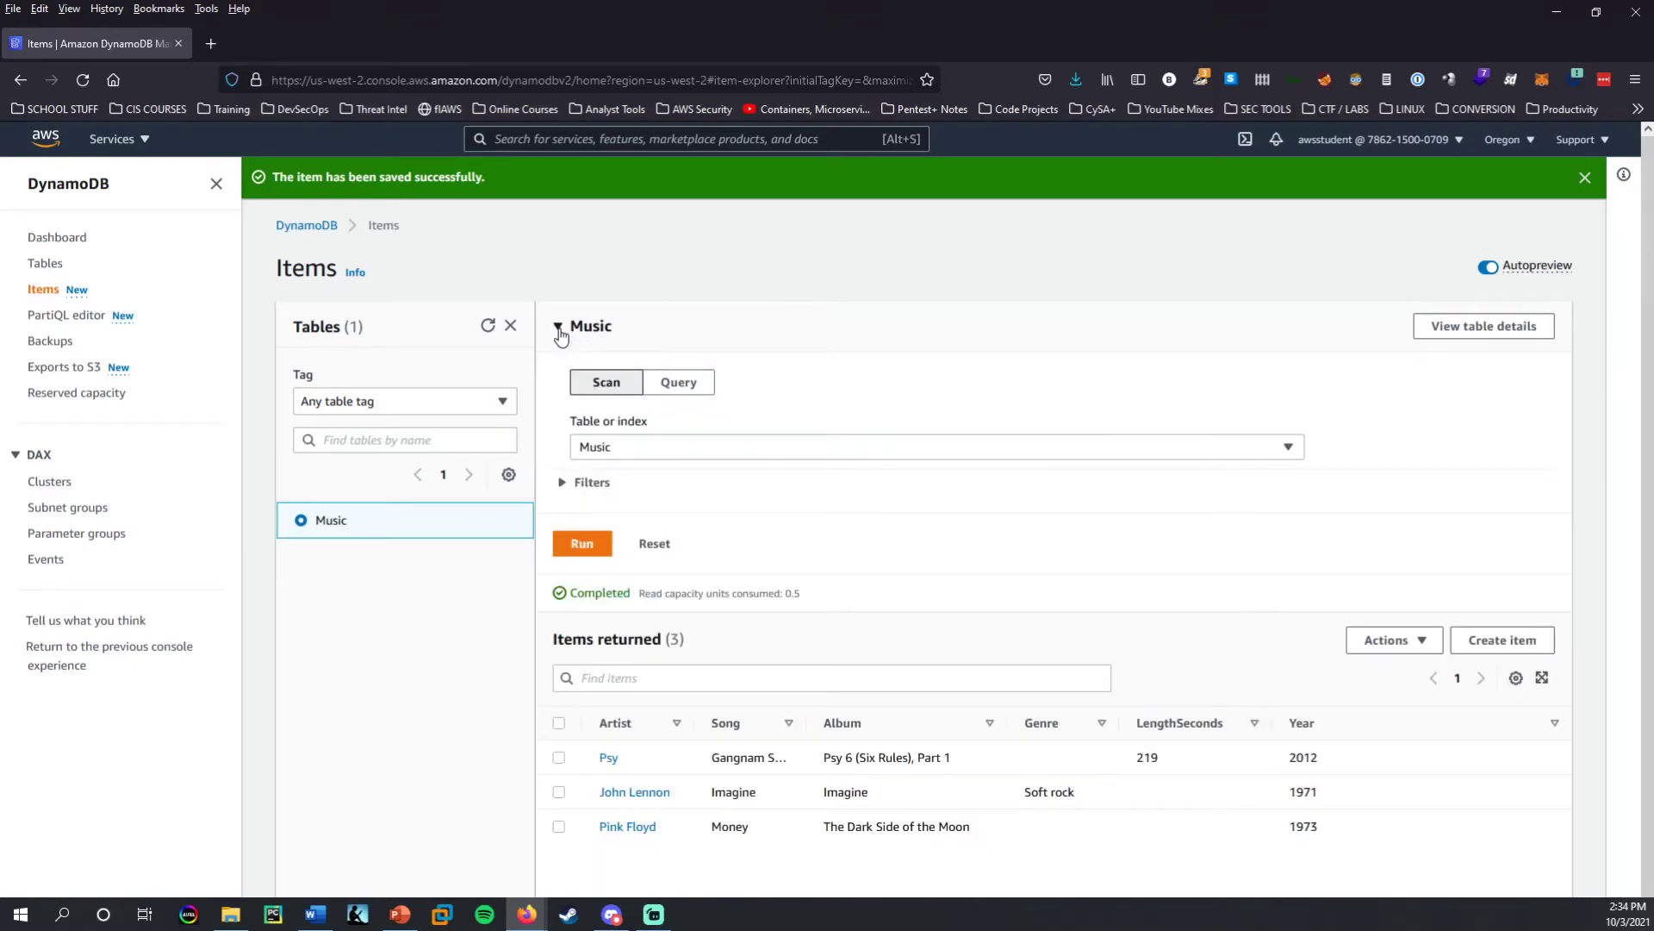
left_click(692, 385)
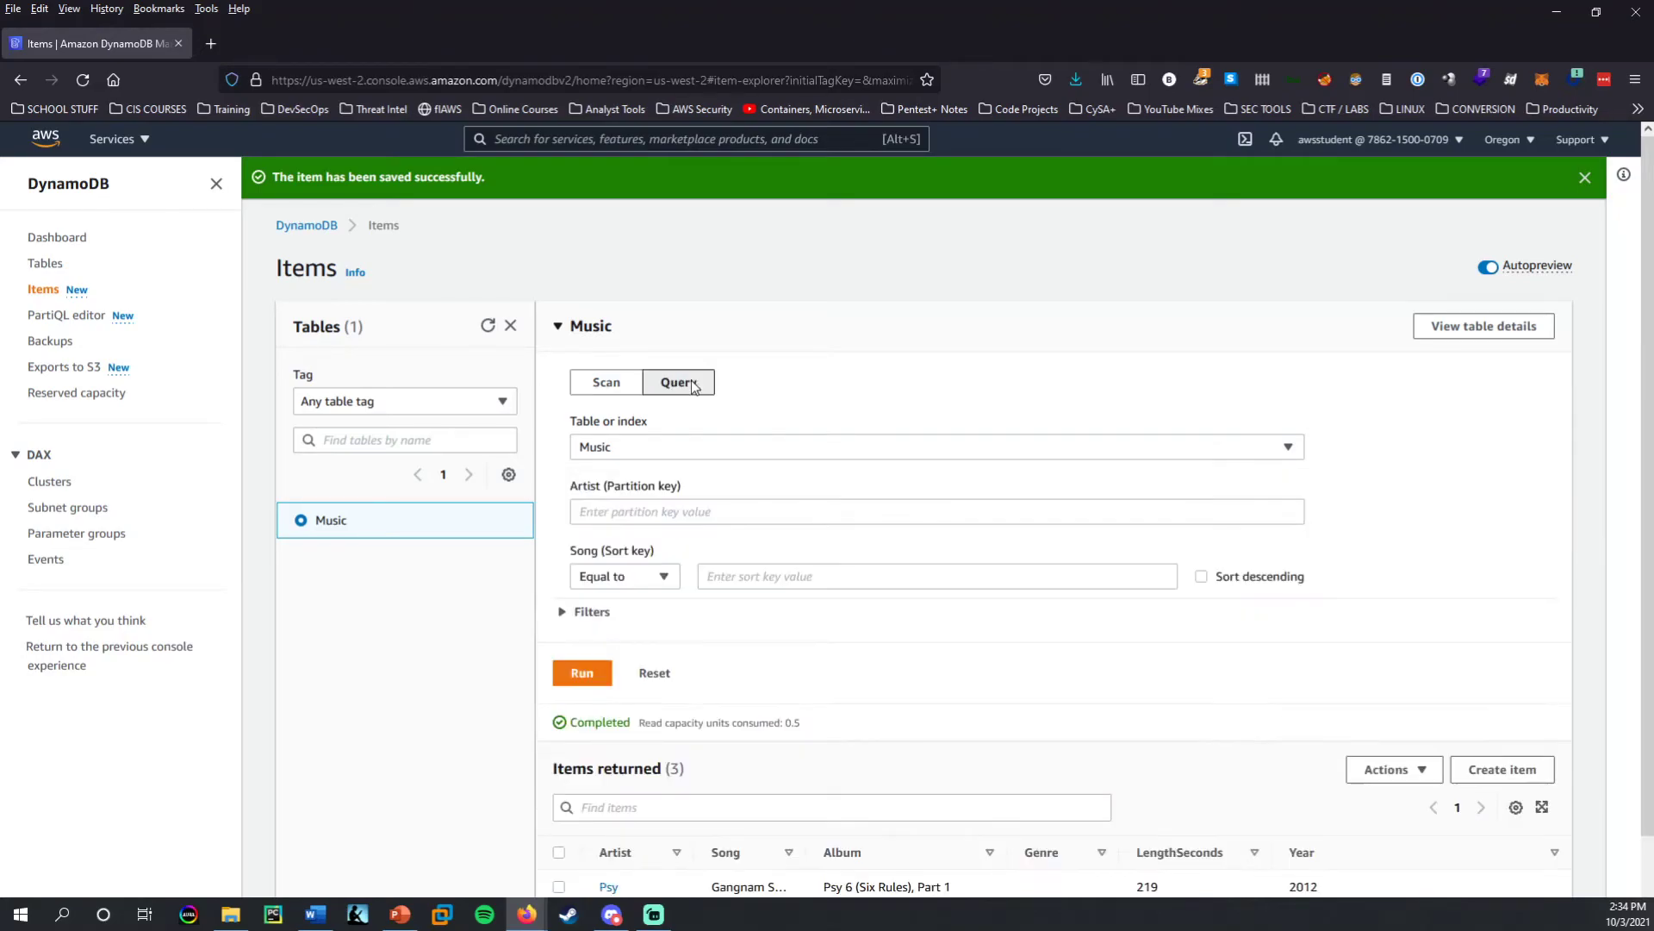
left_click(635, 511)
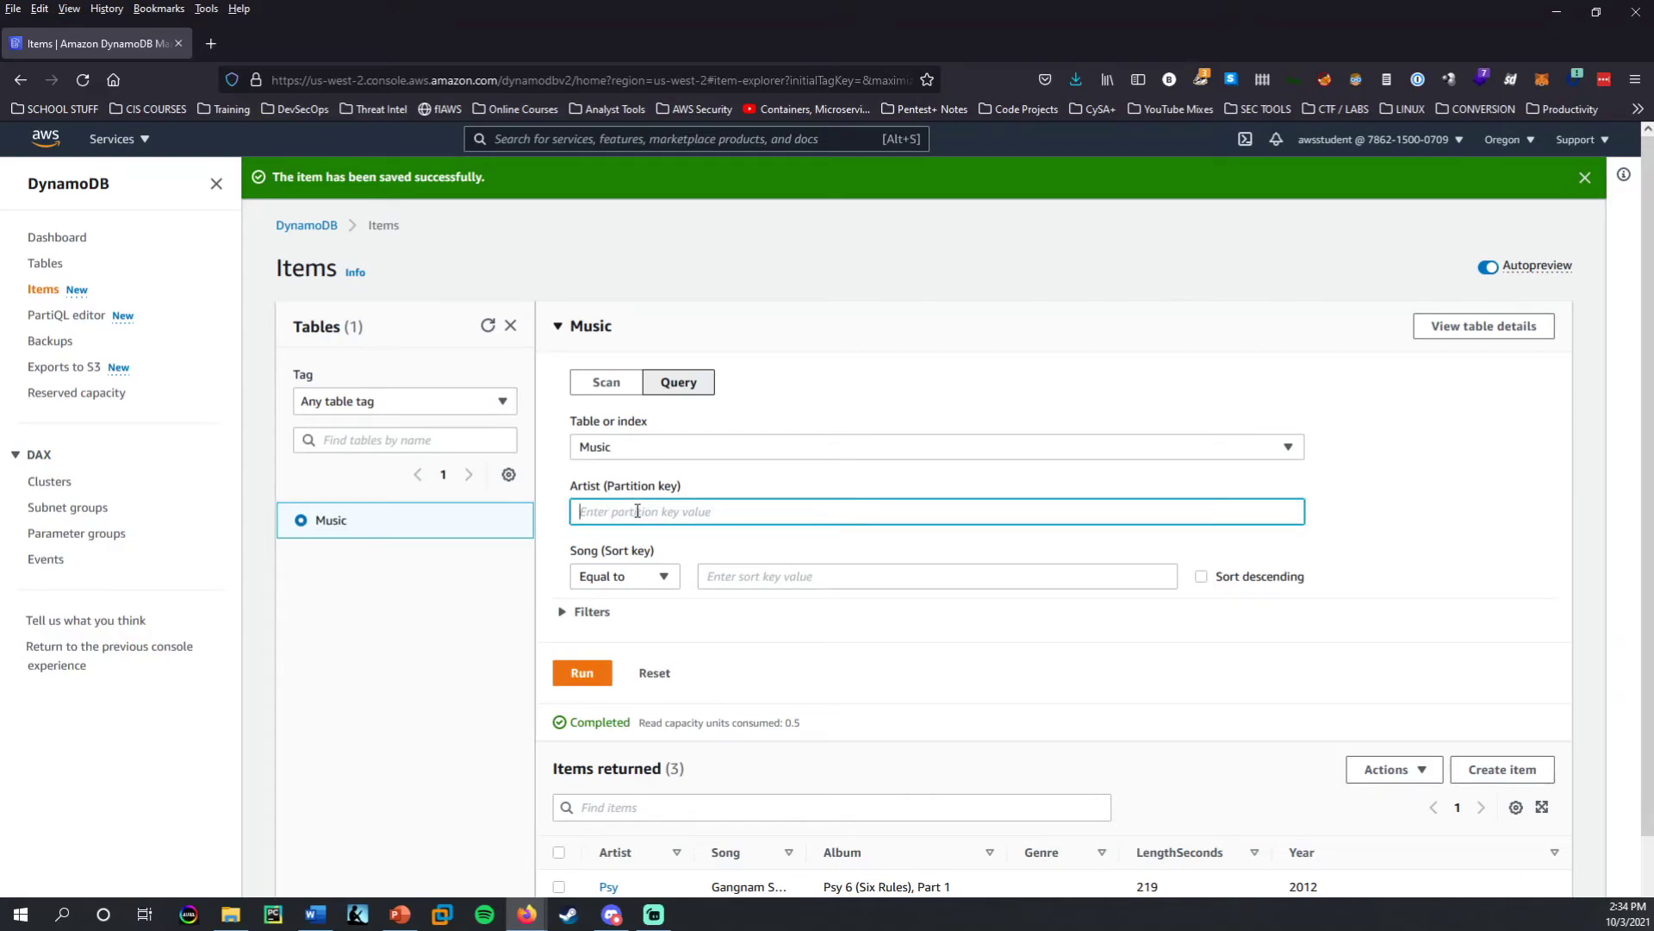
type("Psy")
left_click(782, 577)
type("Gangnam s")
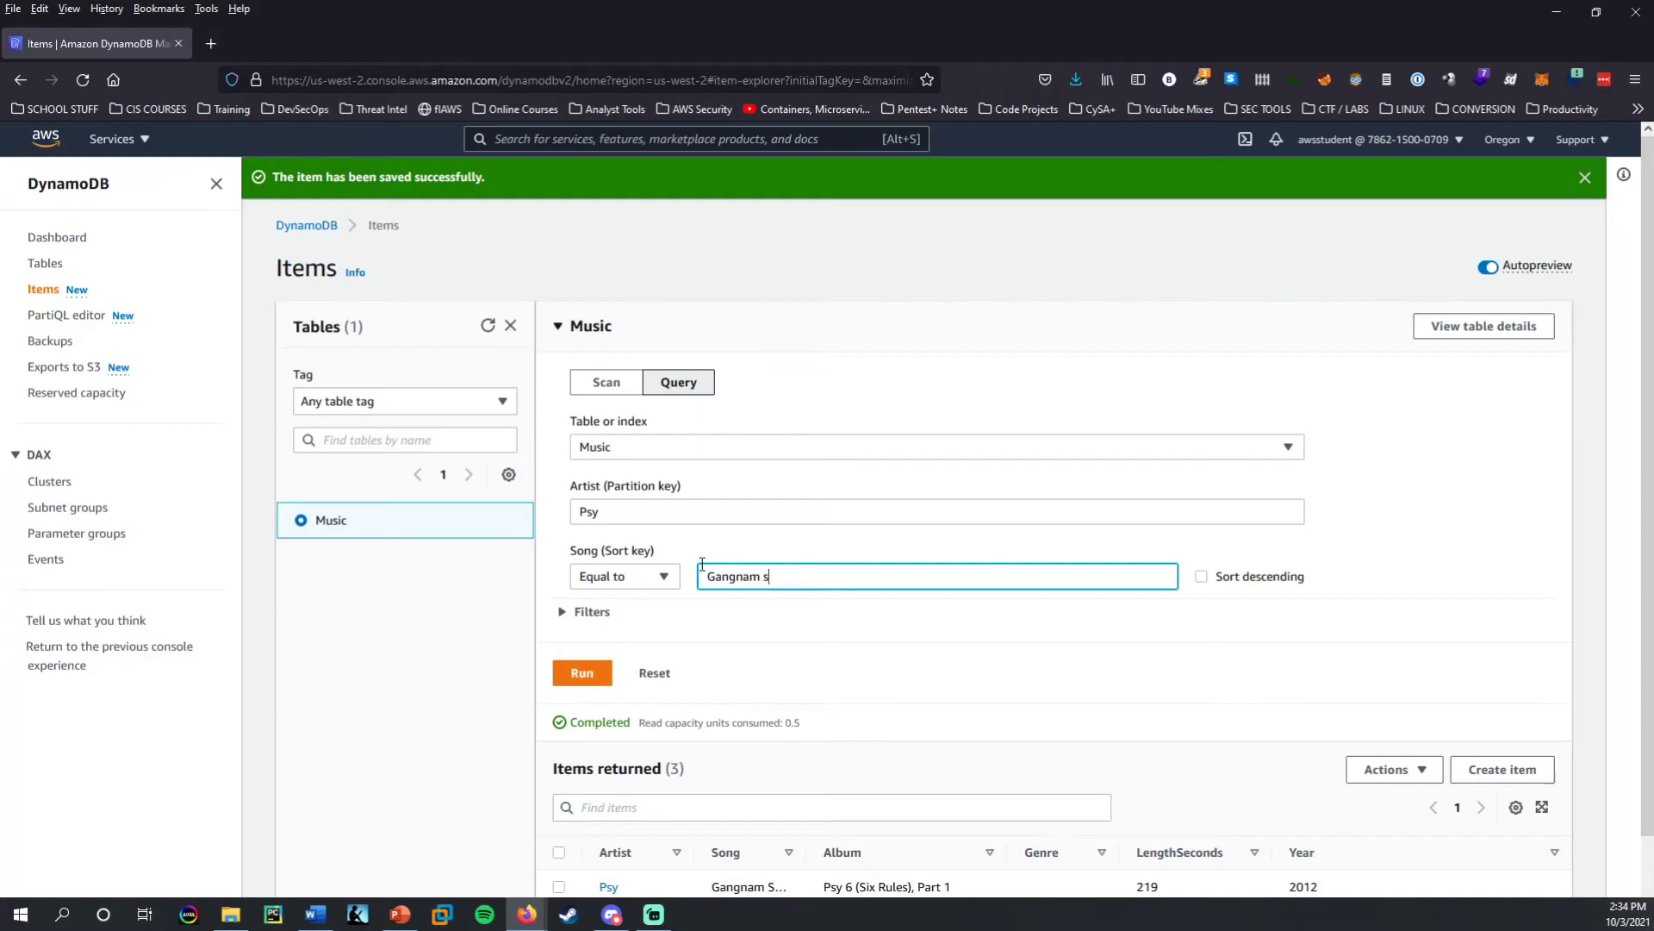
key("BackSpace")
type("Style")
left_click(583, 672)
scroll(675, 634, "down", 1)
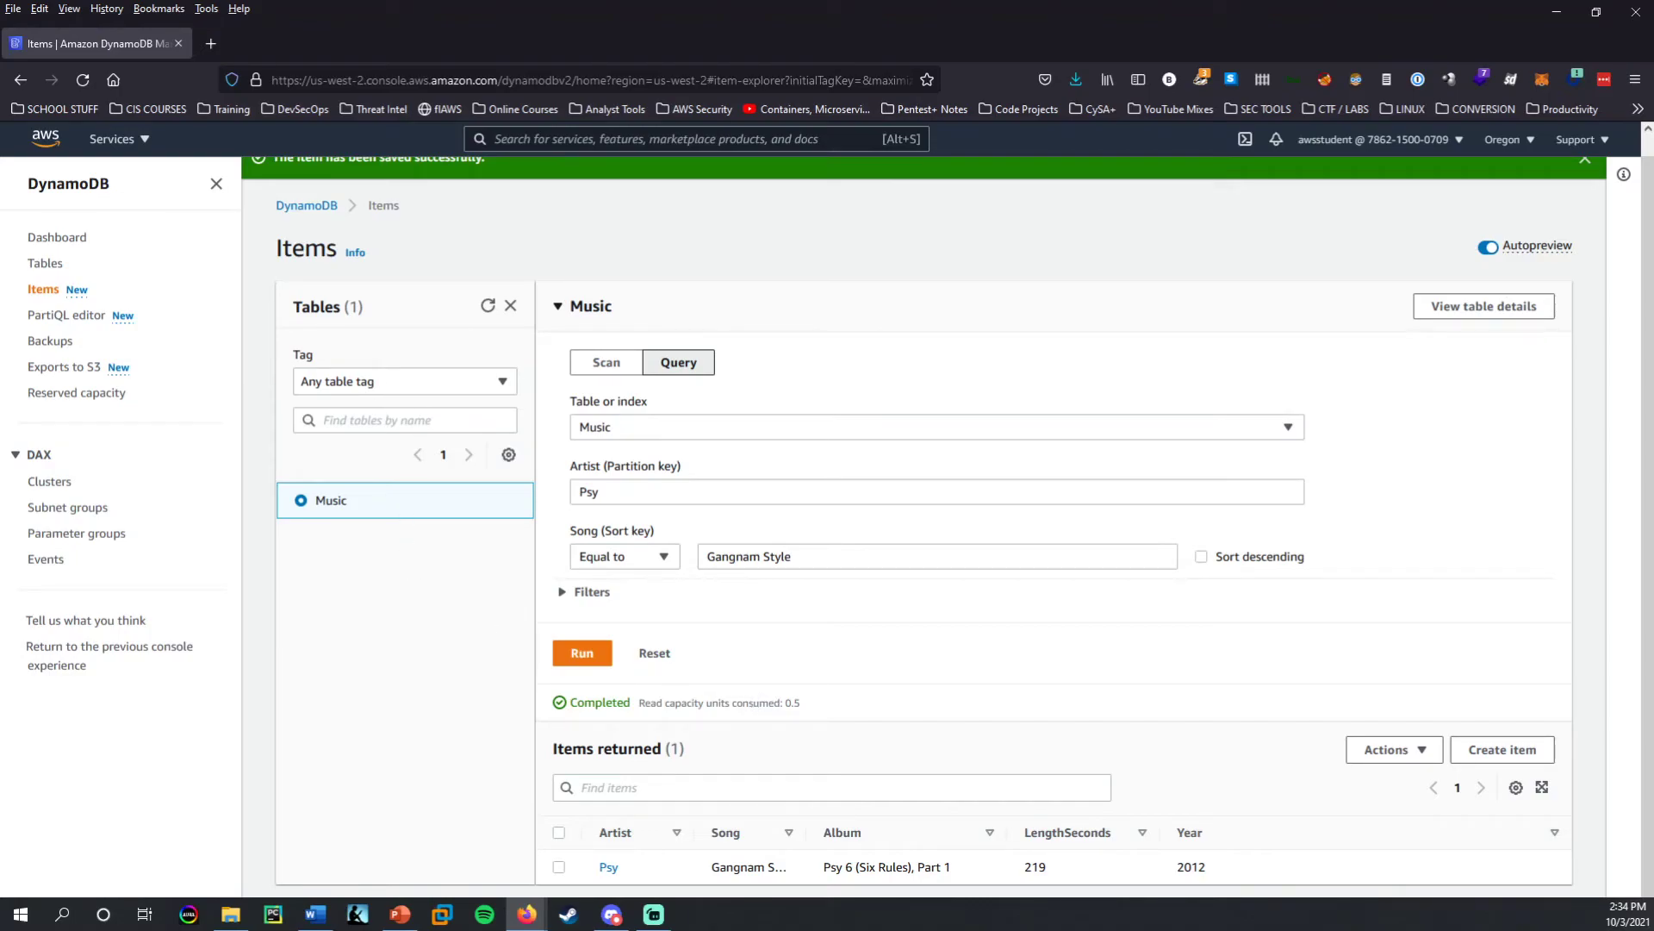
Switch the Music table from query to scan and set a filter on the Year attribute.
left_click(617, 371)
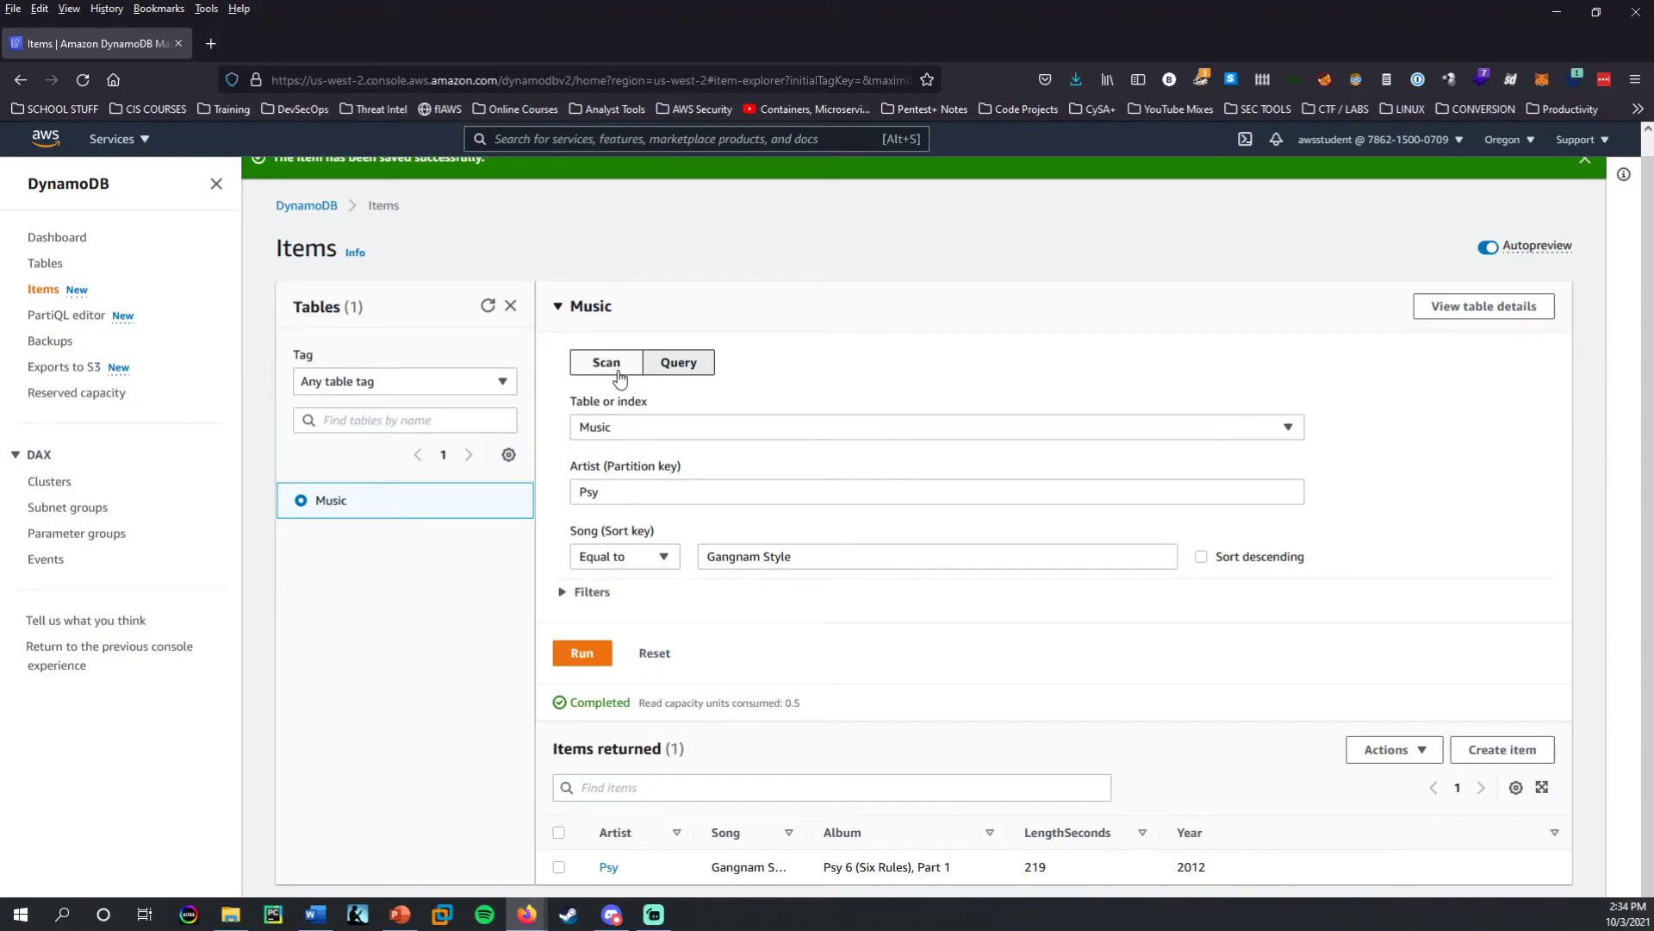
left_click(638, 427)
left_click(654, 428)
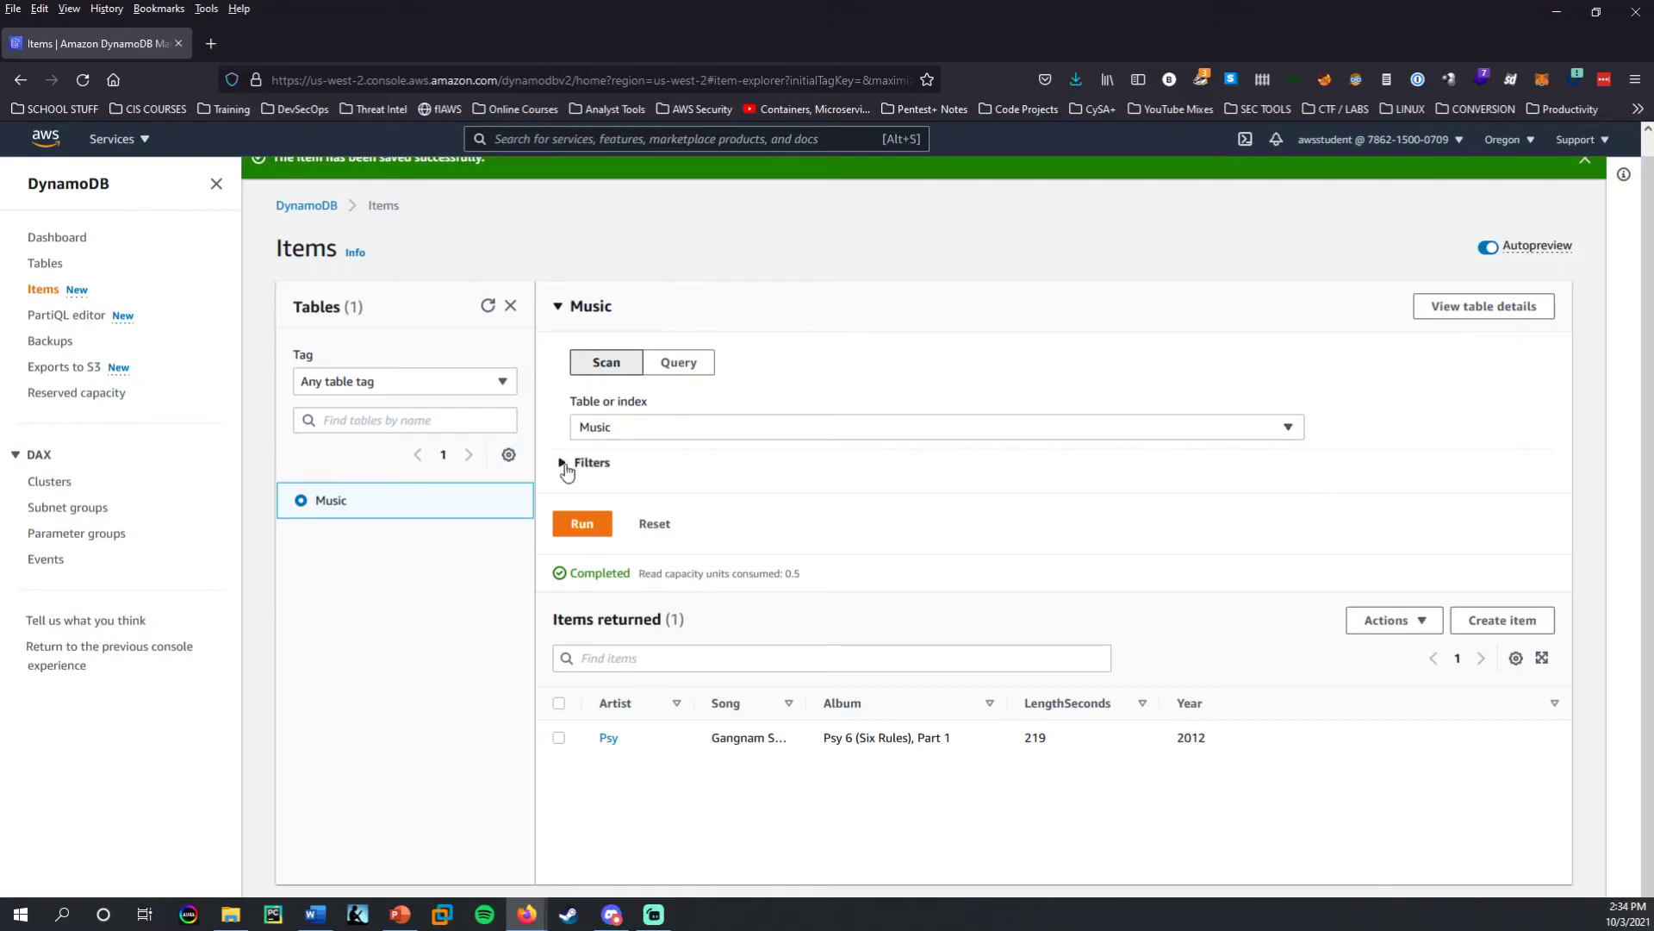
left_click(565, 466)
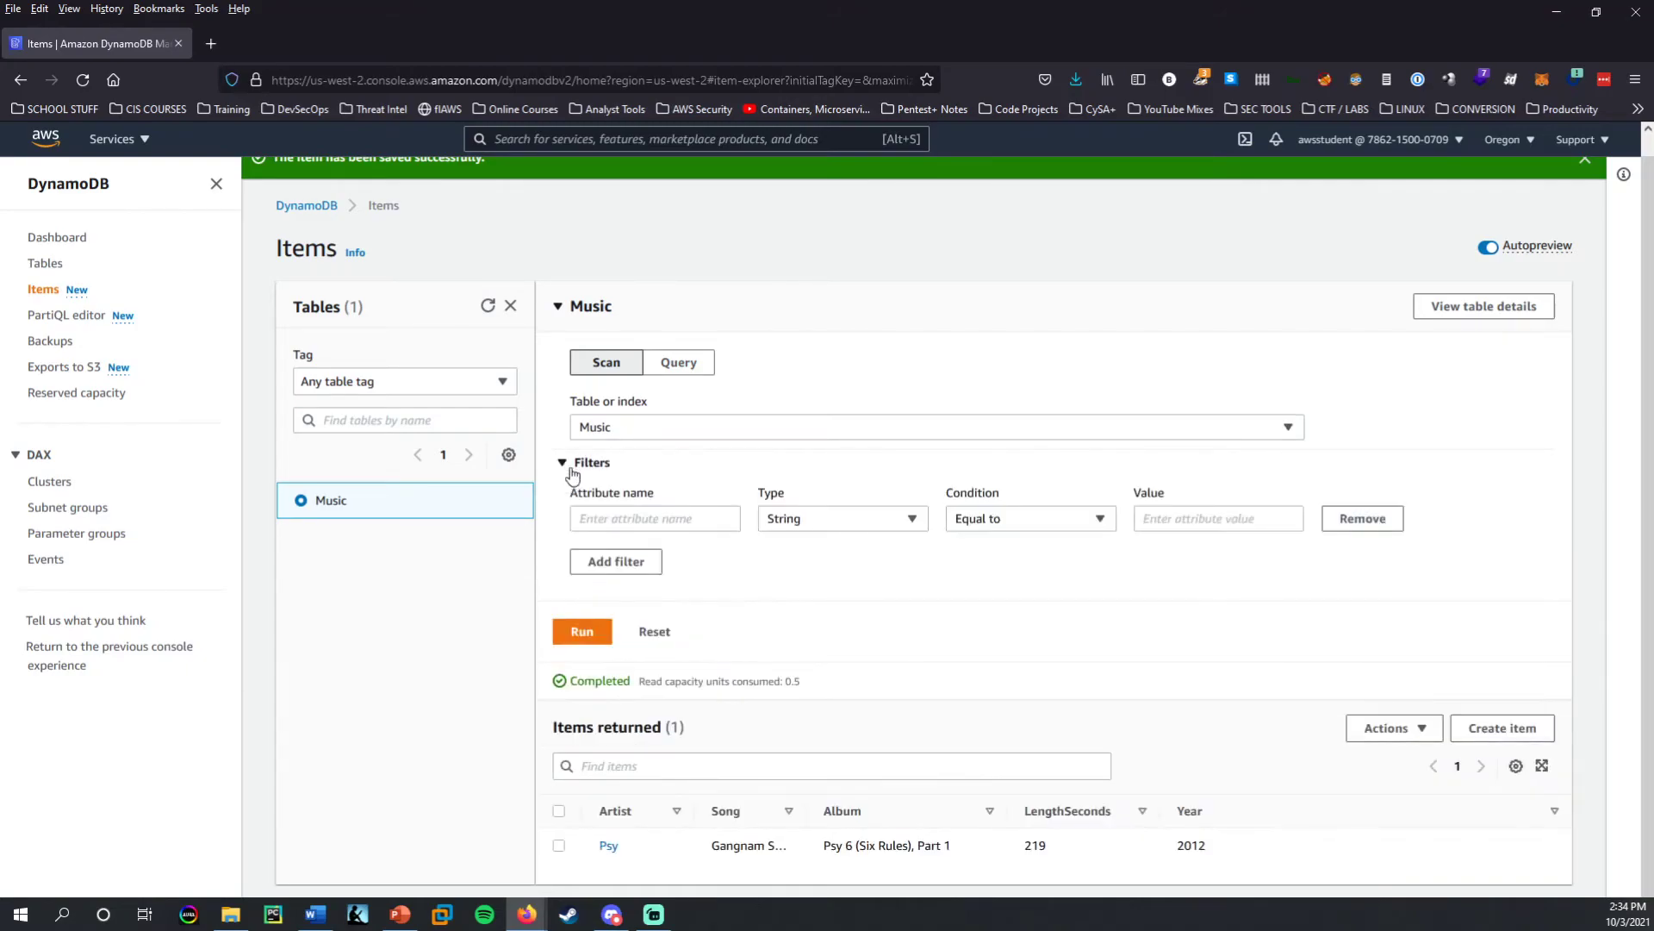
left_click(666, 527)
type("Year")
key("Tab")
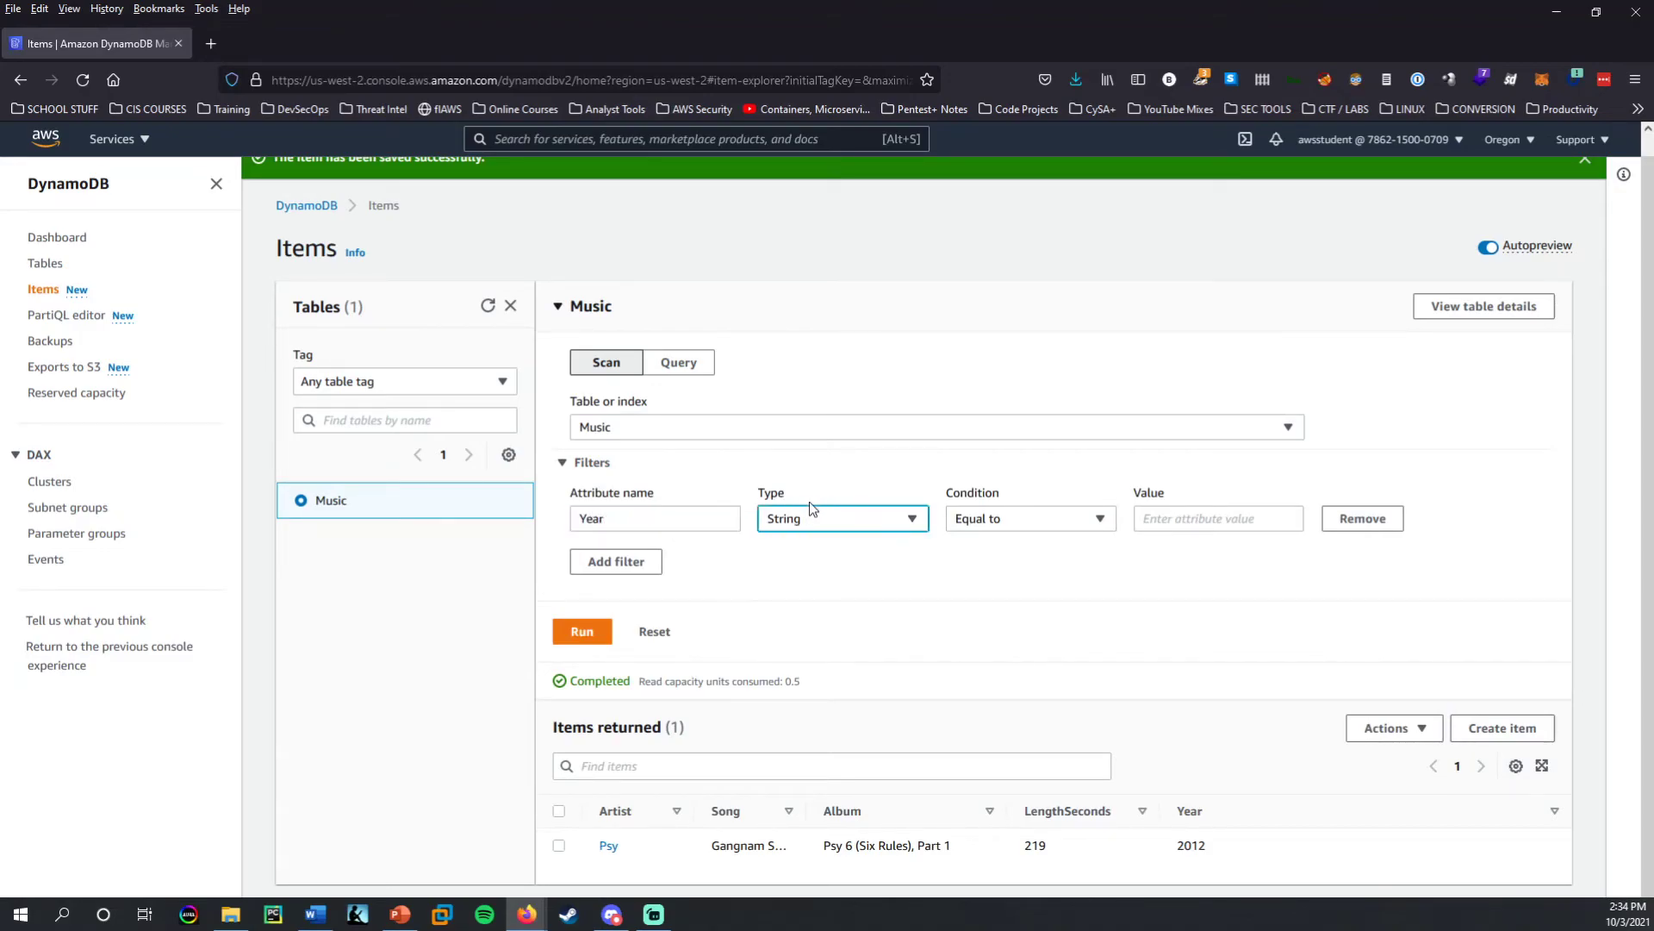
Set the Year filter to type Number with the value equal to 1971 and run the scan.
left_click(843, 520)
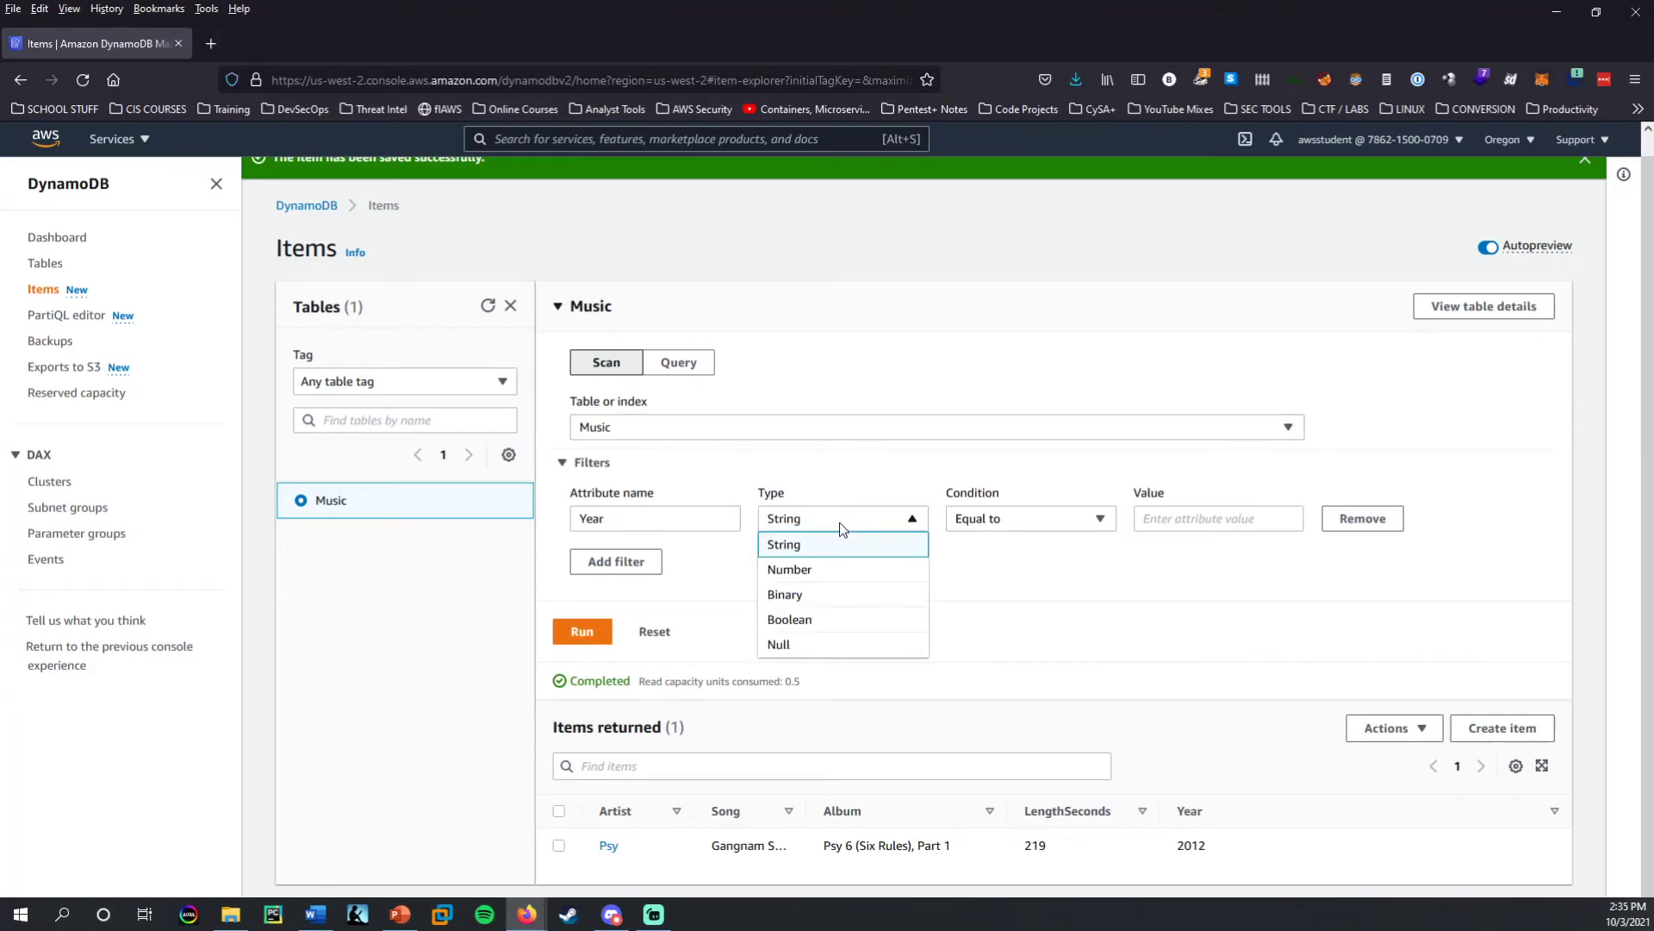
left_click(804, 571)
left_click(795, 527)
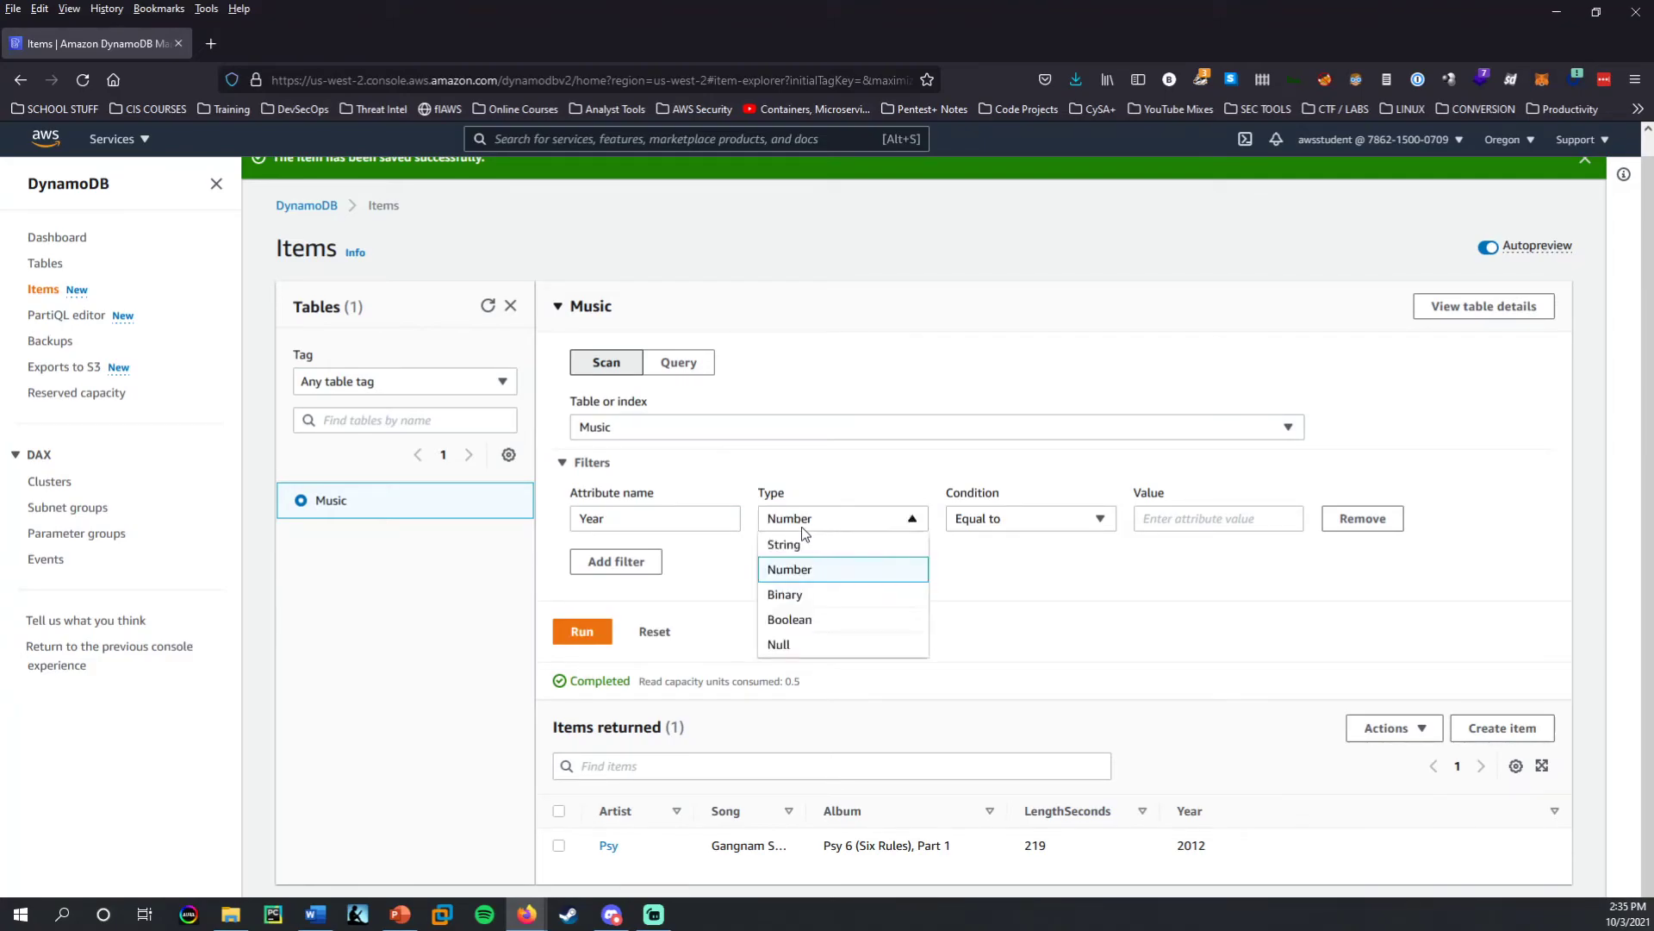
left_click(803, 572)
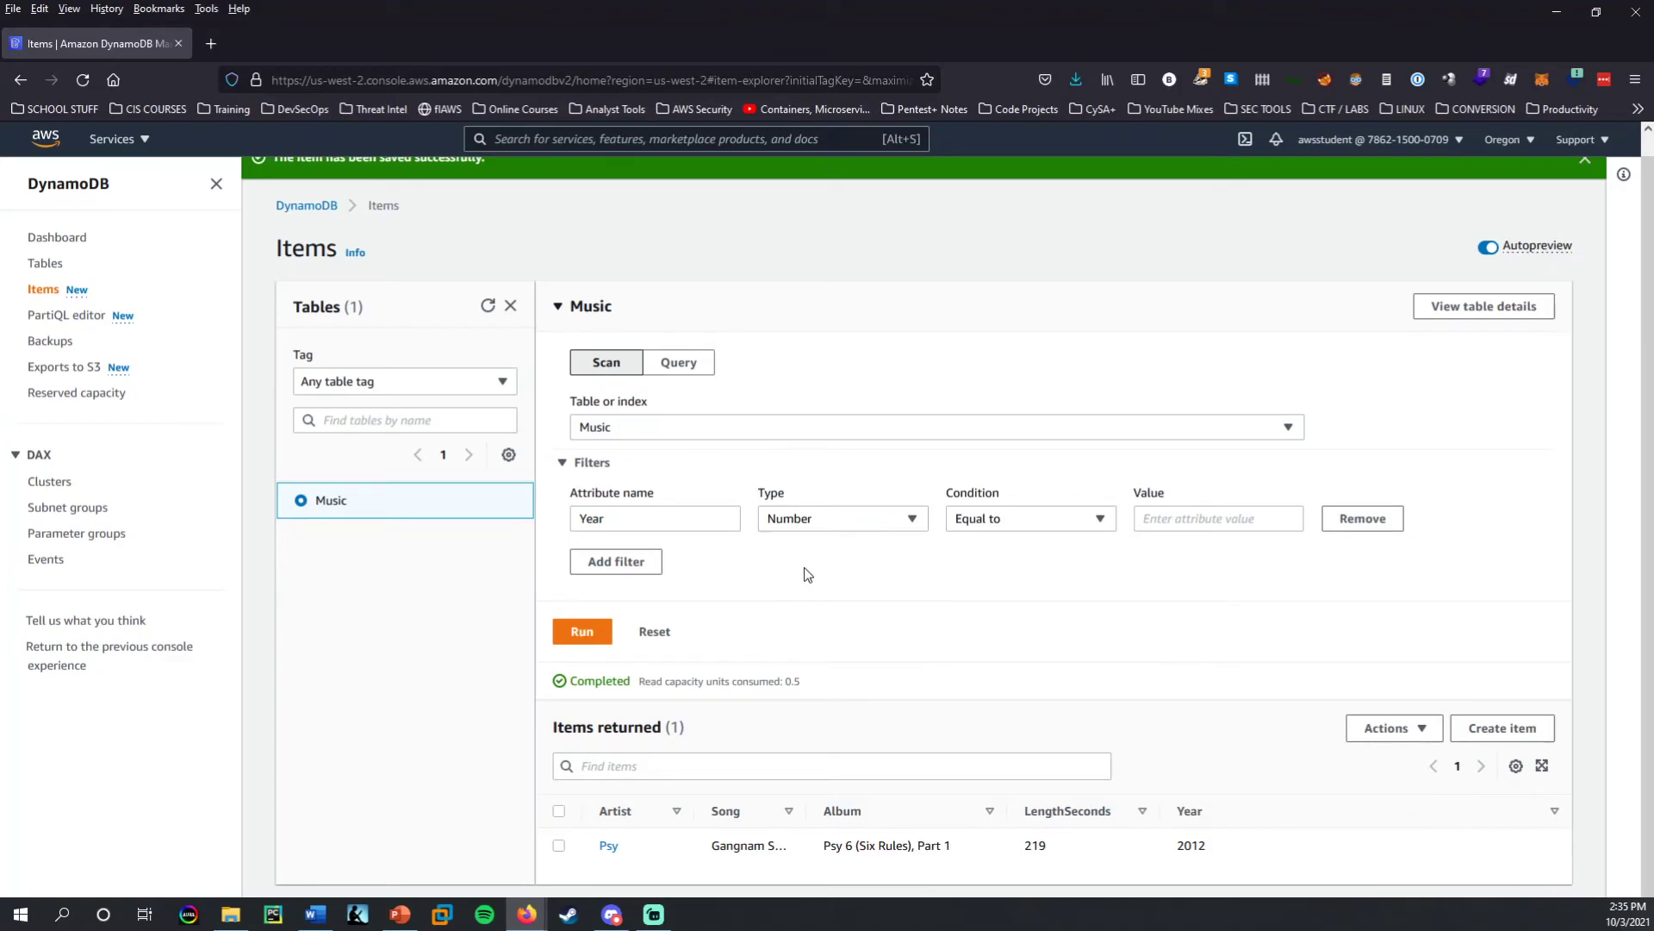
left_click(1213, 520)
type("1971")
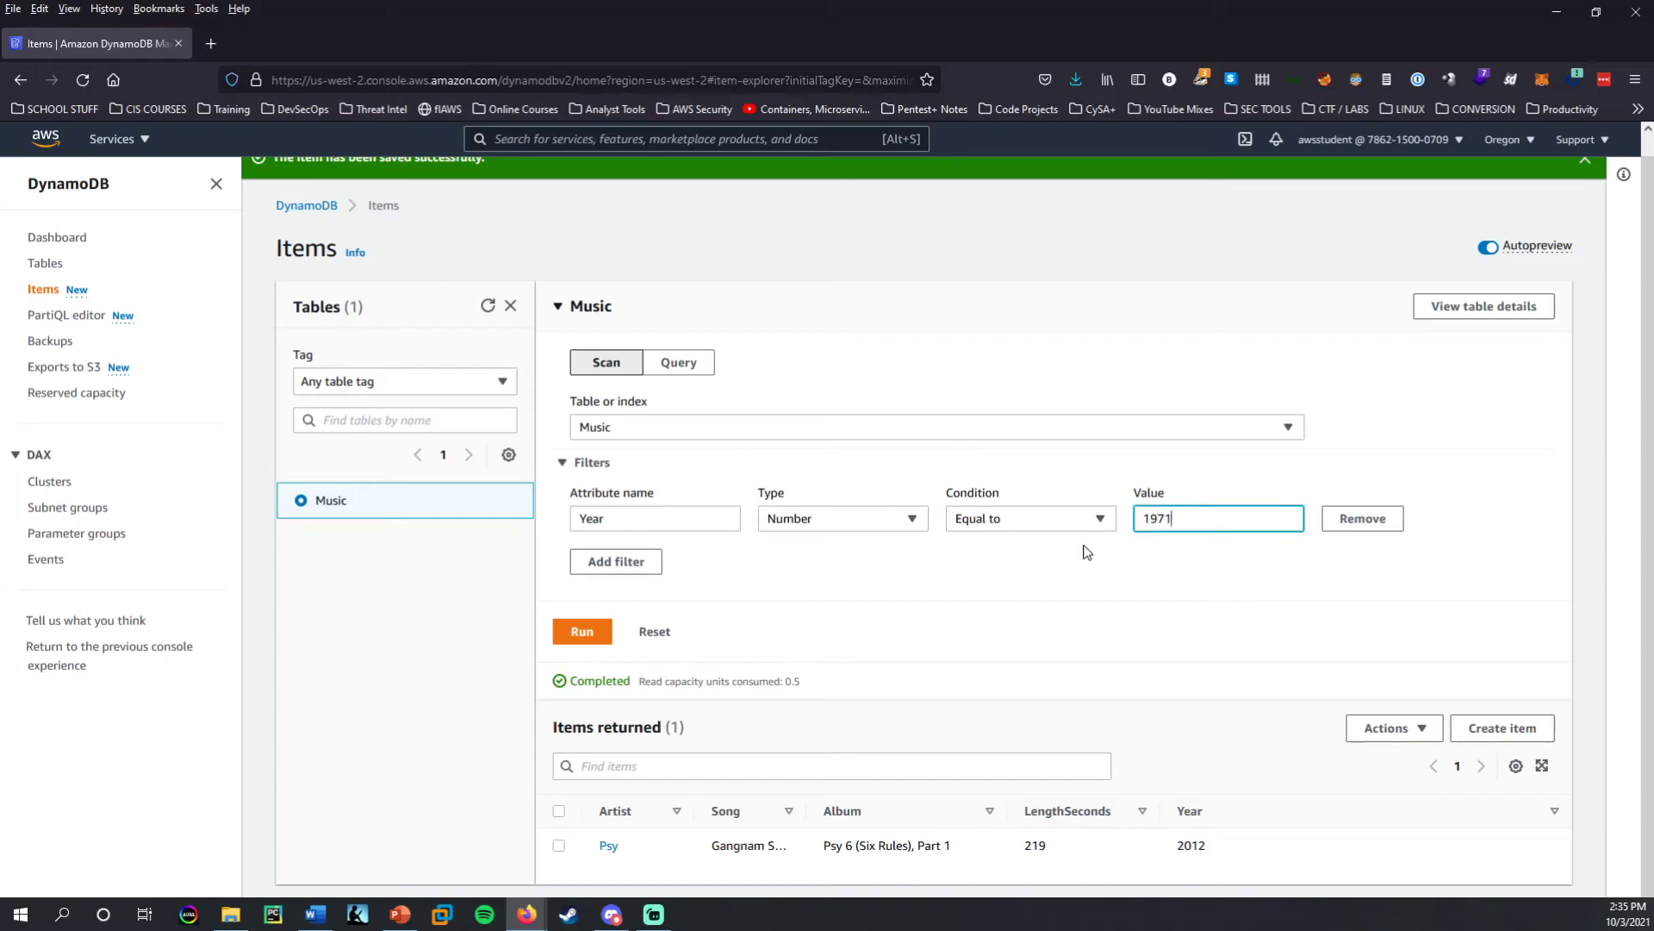
left_click(588, 635)
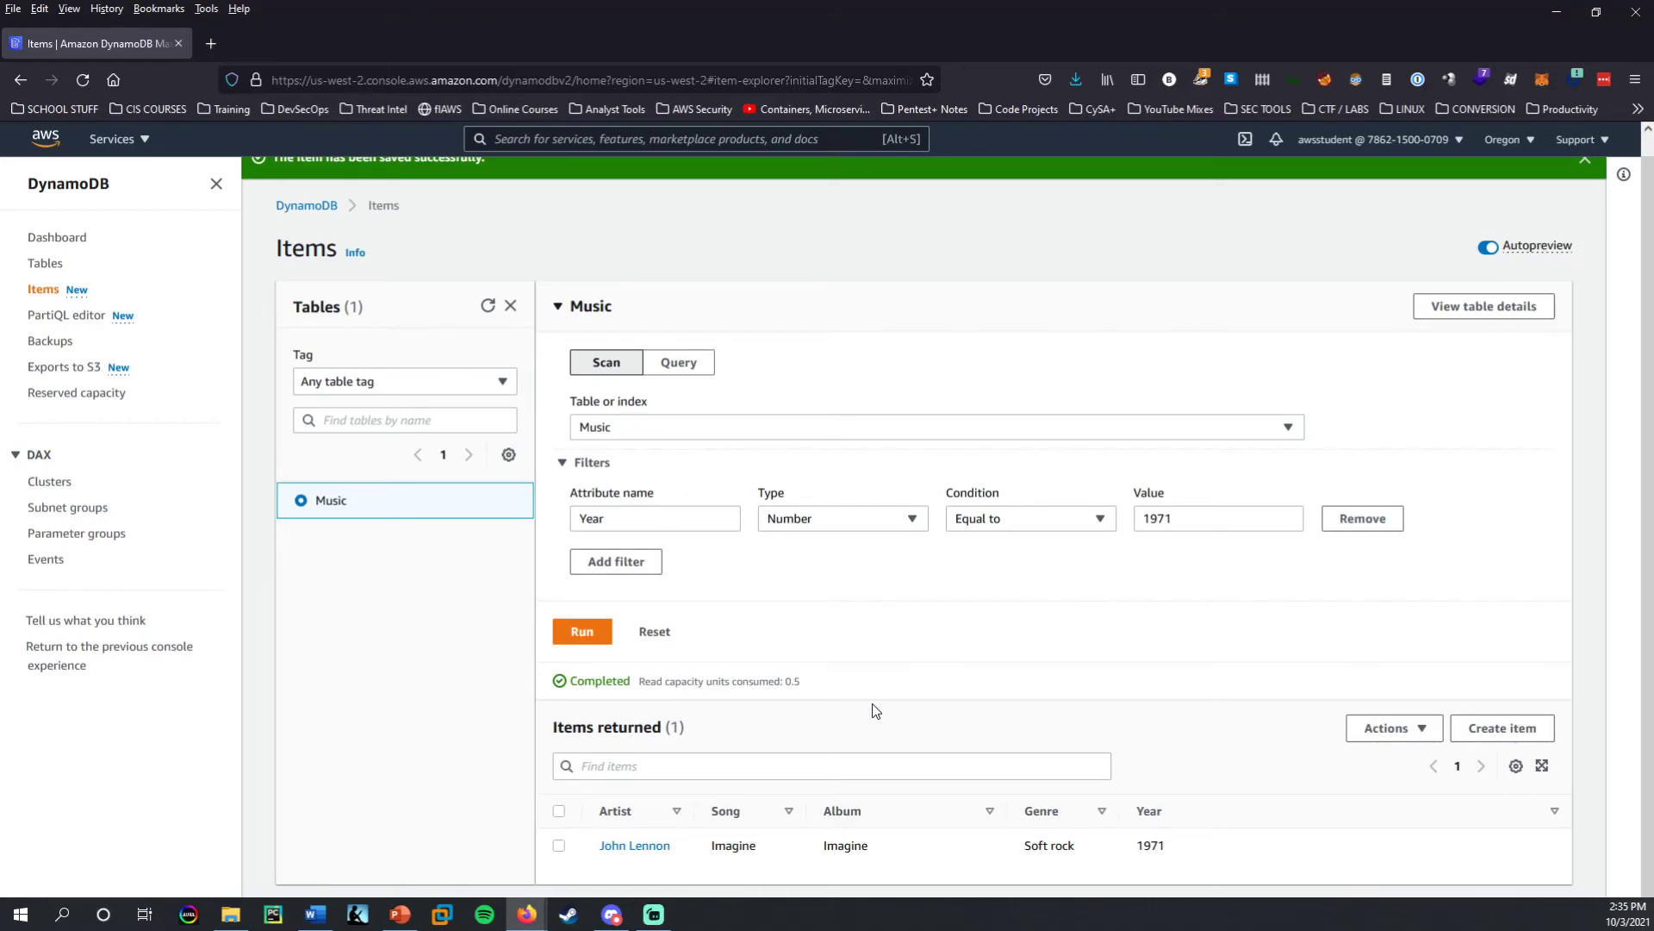
left_click(621, 561)
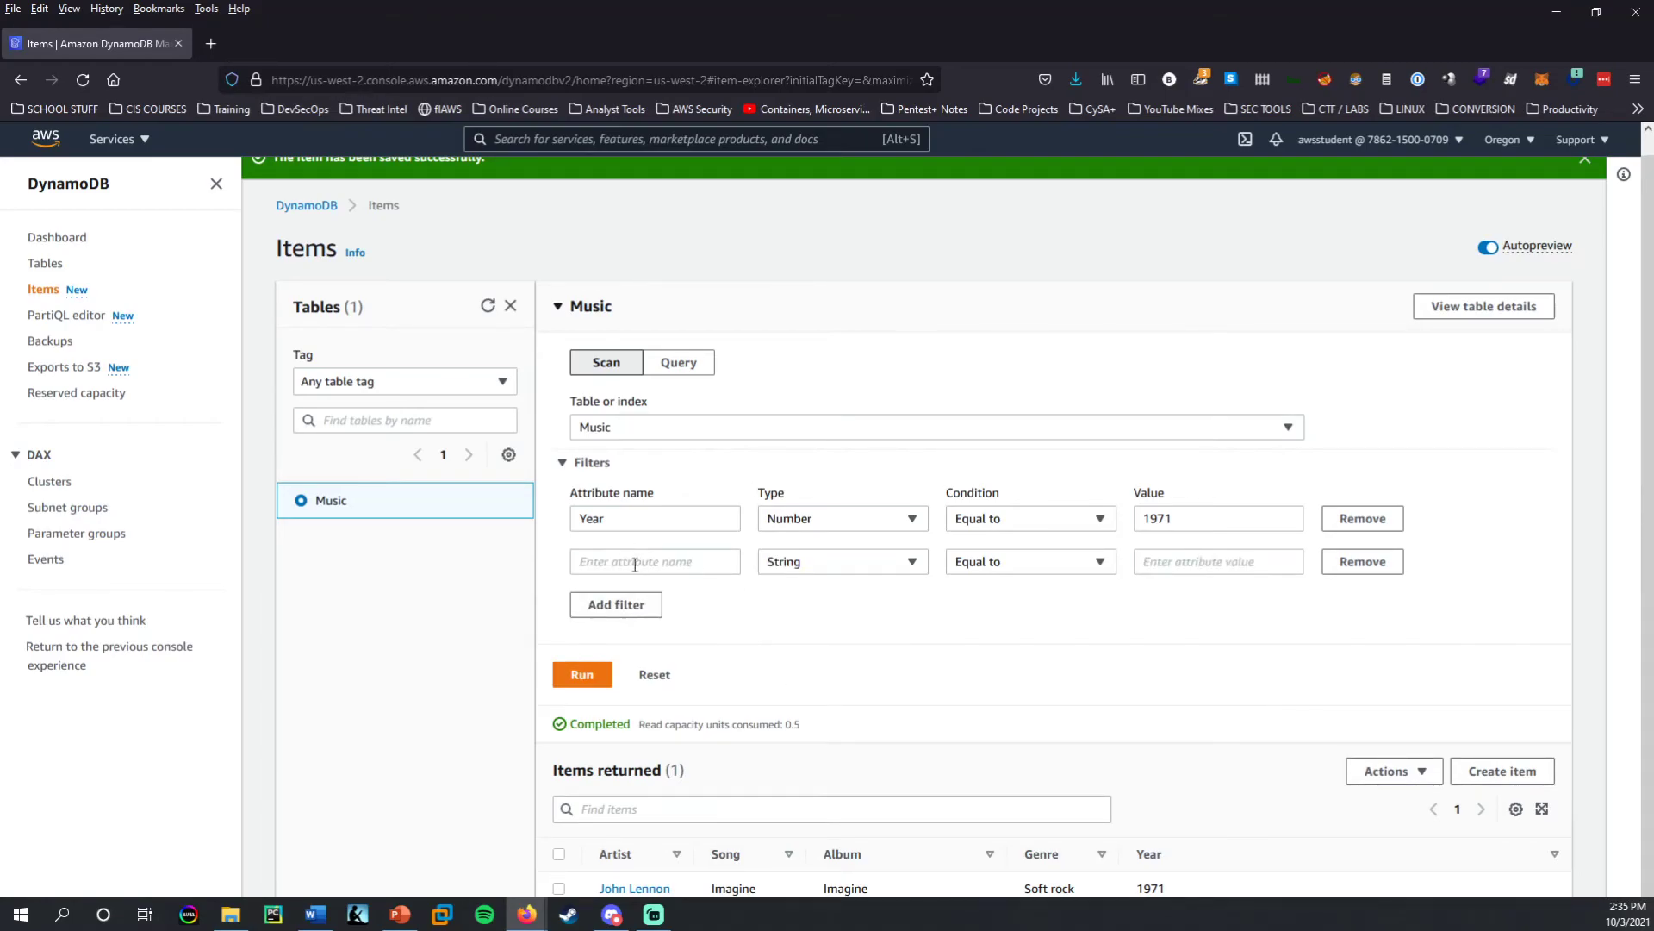
left_click(1389, 568)
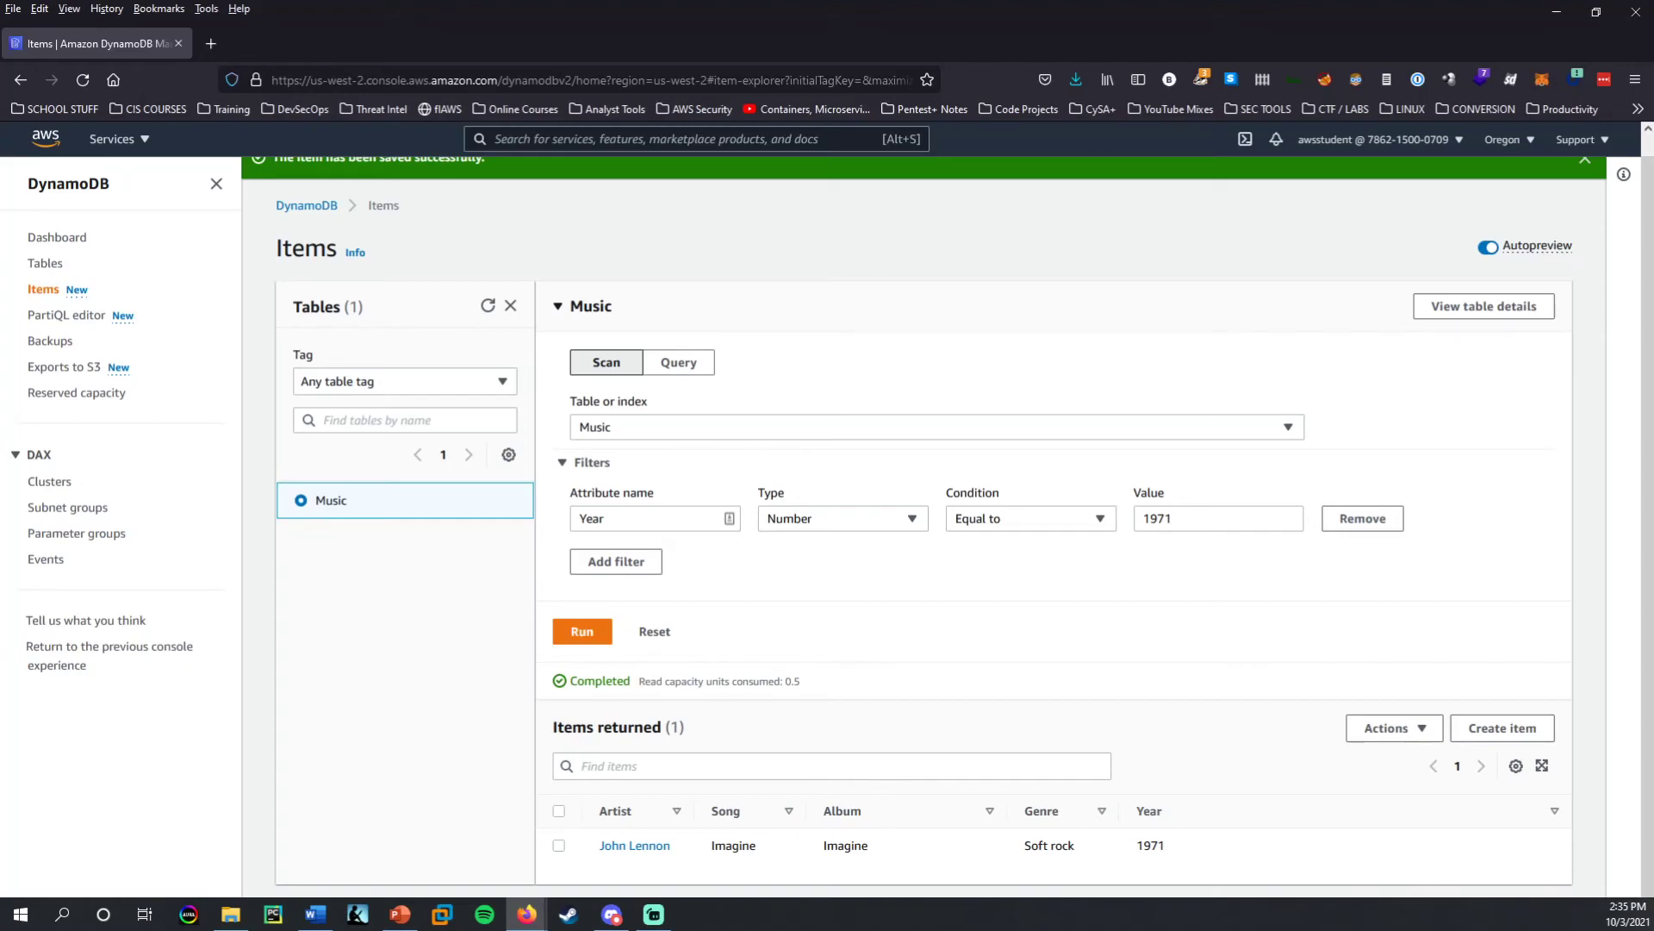
scroll(940, 637, "up", 1)
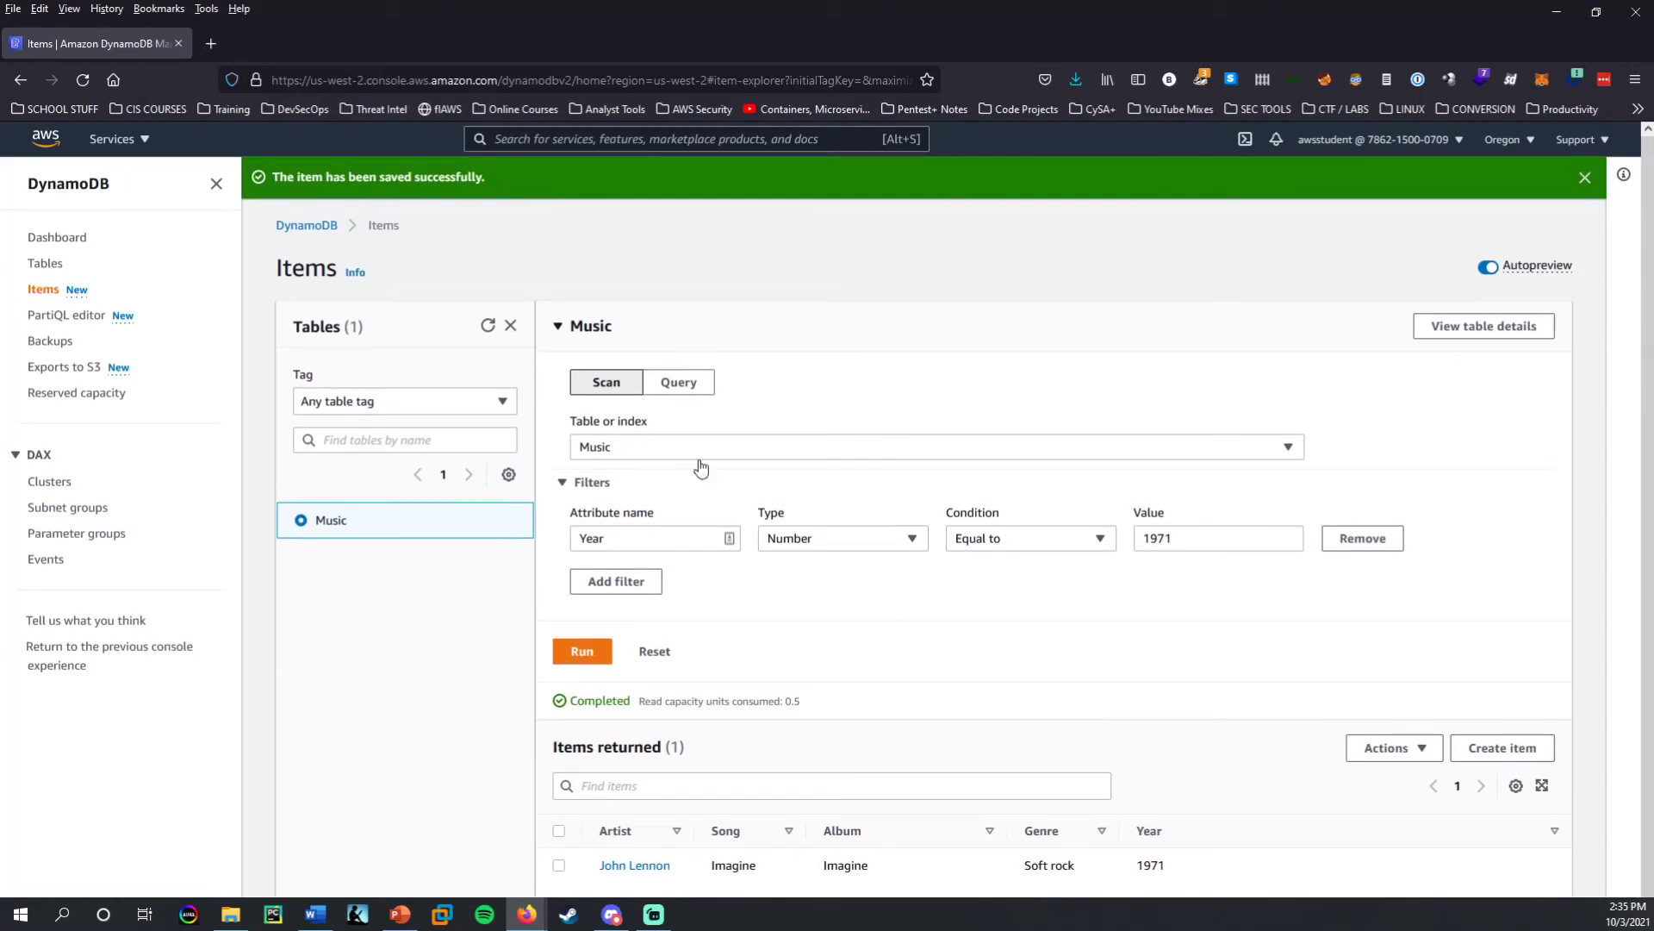
left_click(511, 327)
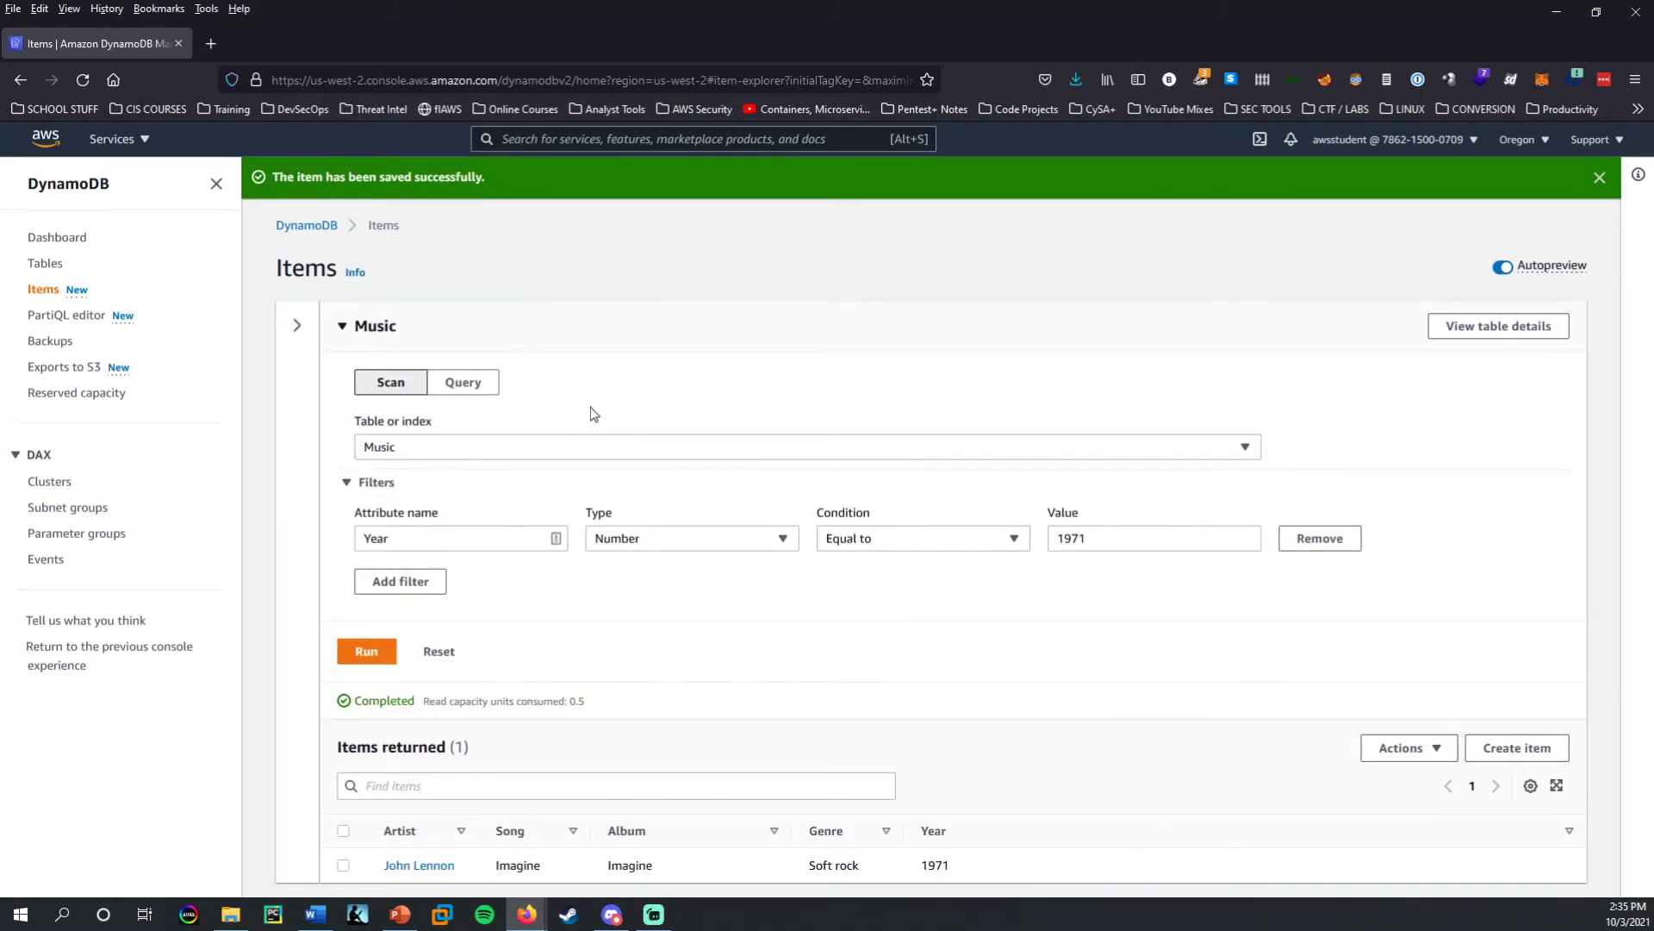
Delete the Music table together with its CloudWatch alarms and without a backup, confirming the deletion with the word "delete".
left_click(57, 270)
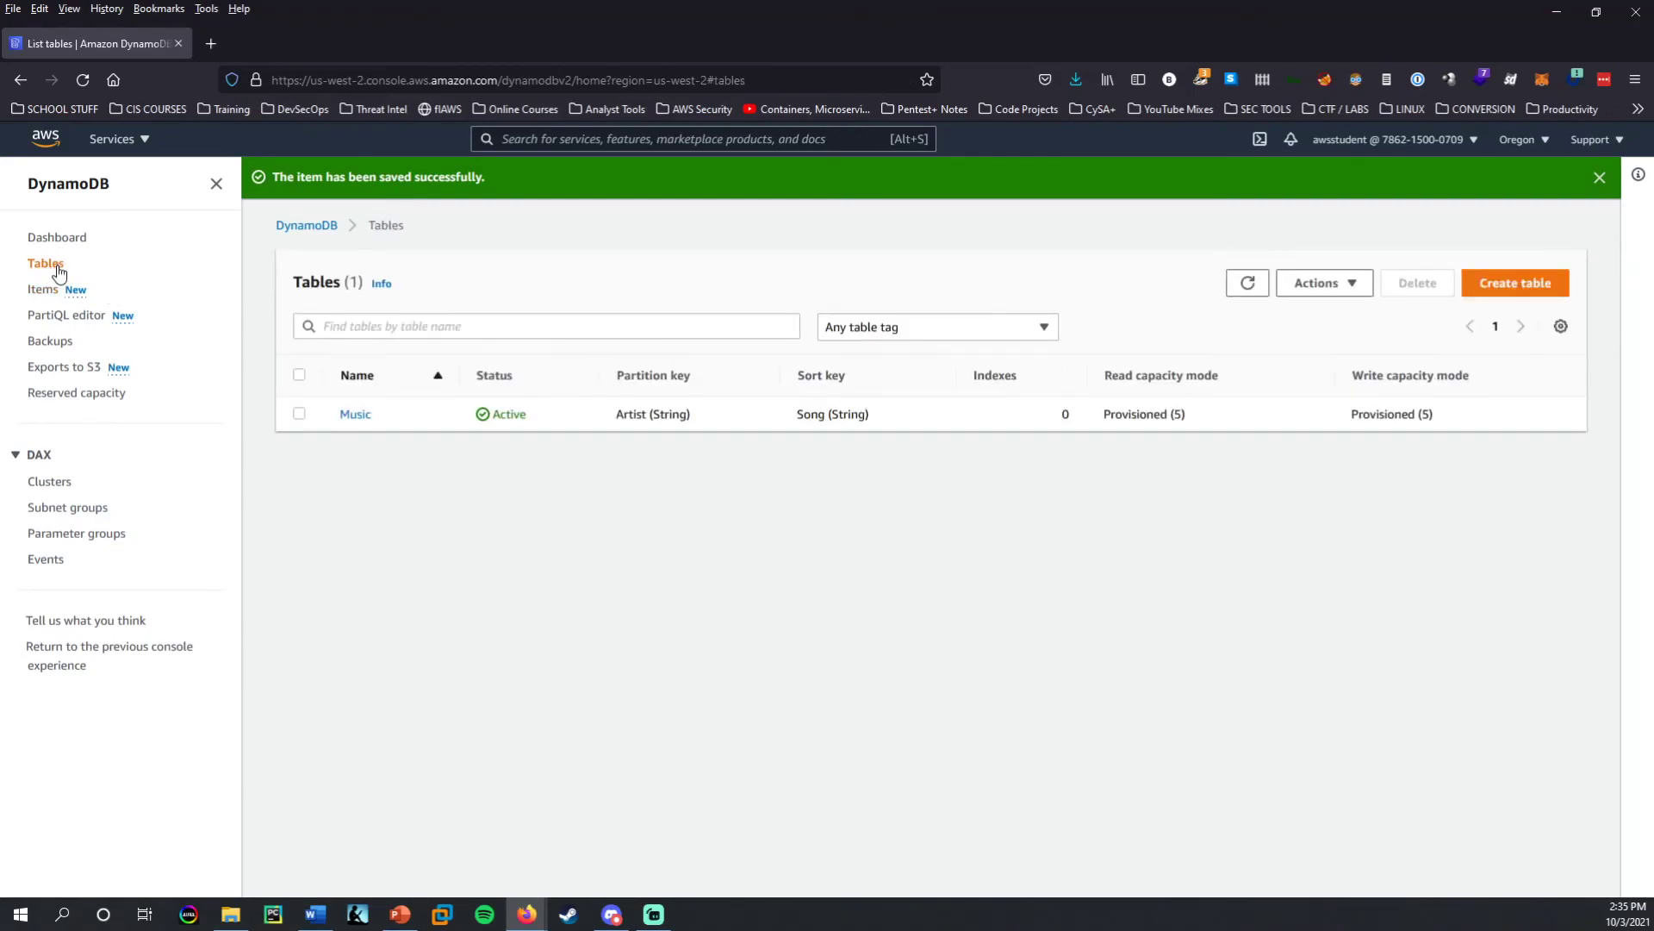
left_click(299, 414)
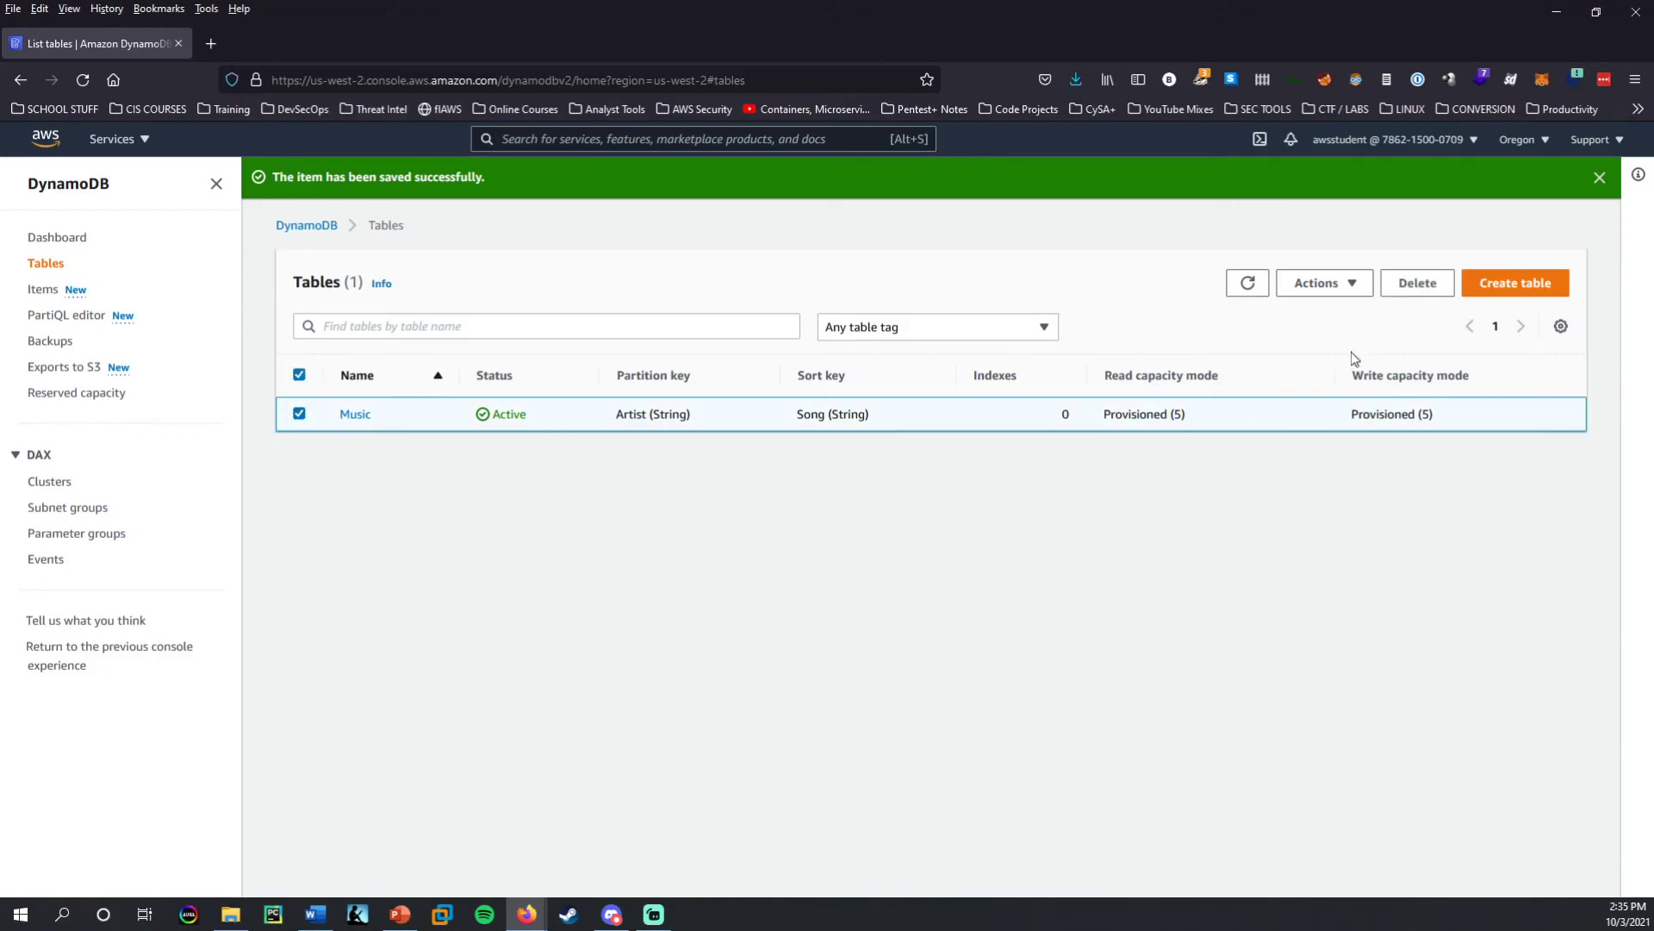
left_click(1428, 293)
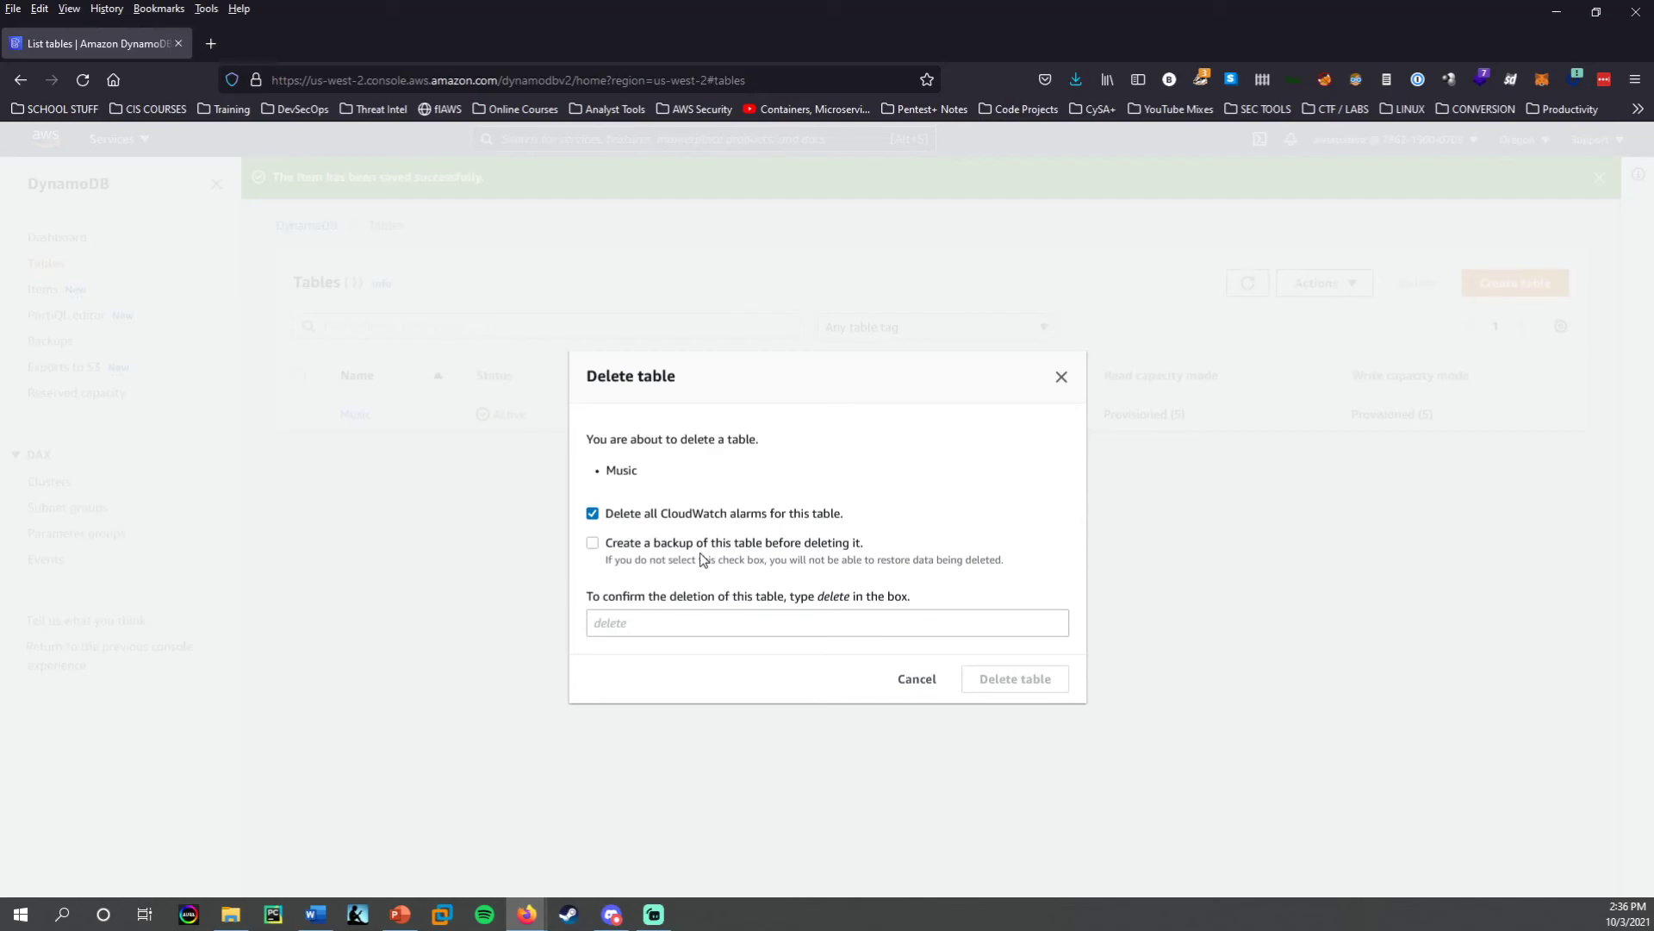
left_click(689, 624)
left_click(599, 544)
left_click(722, 625)
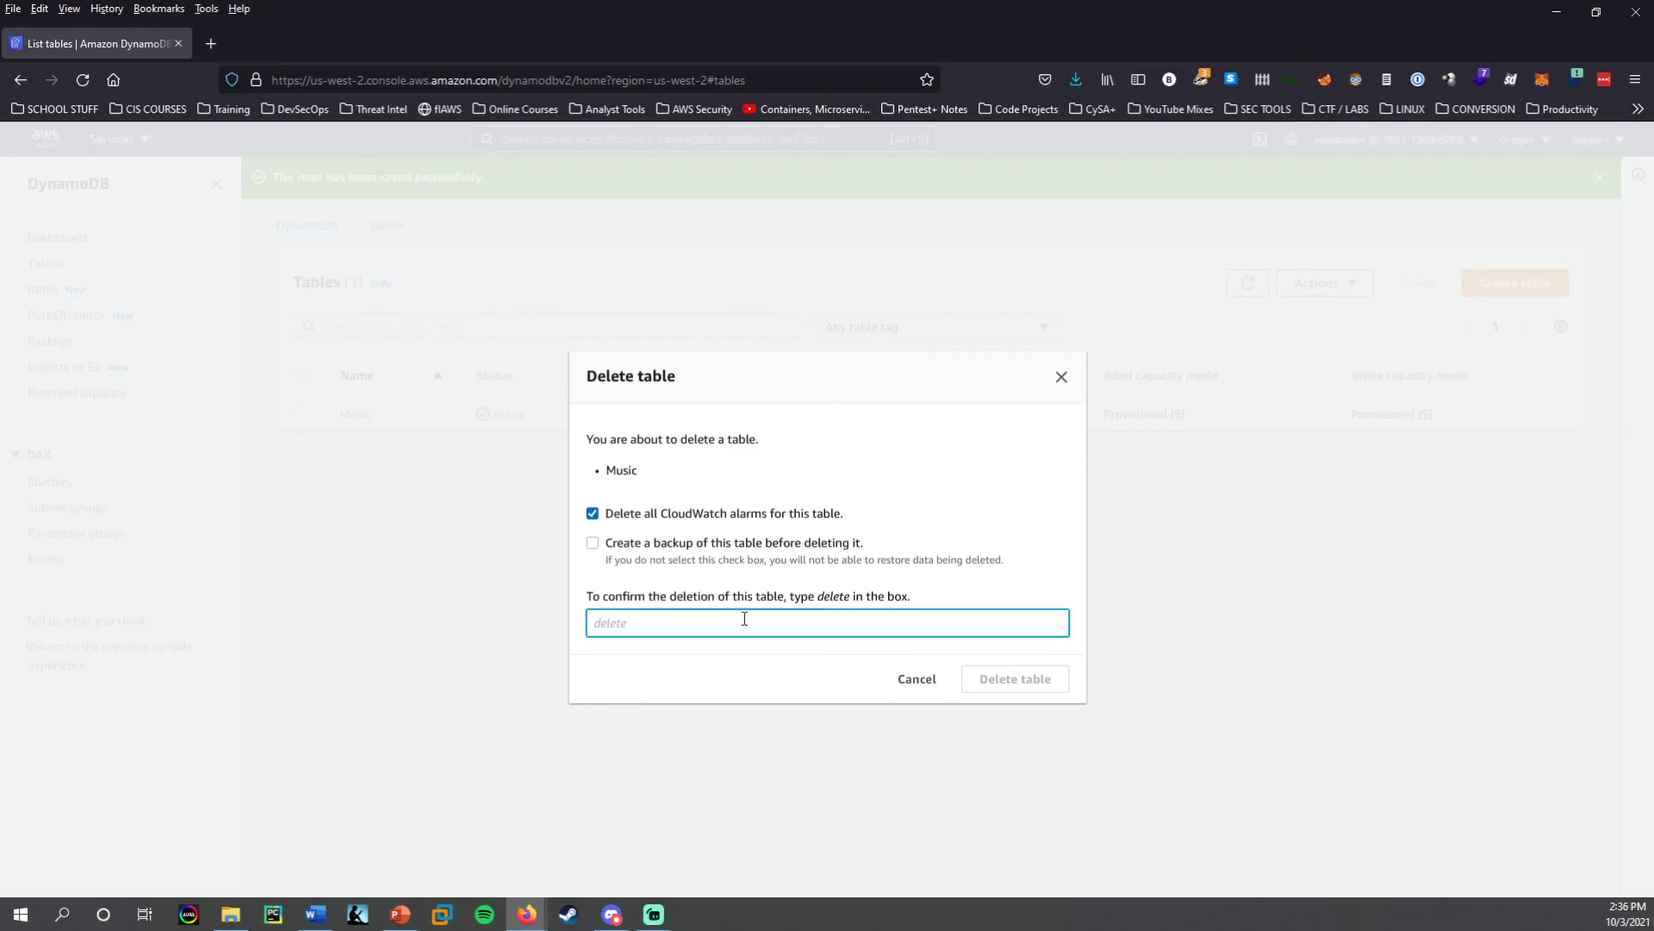
type("delete")
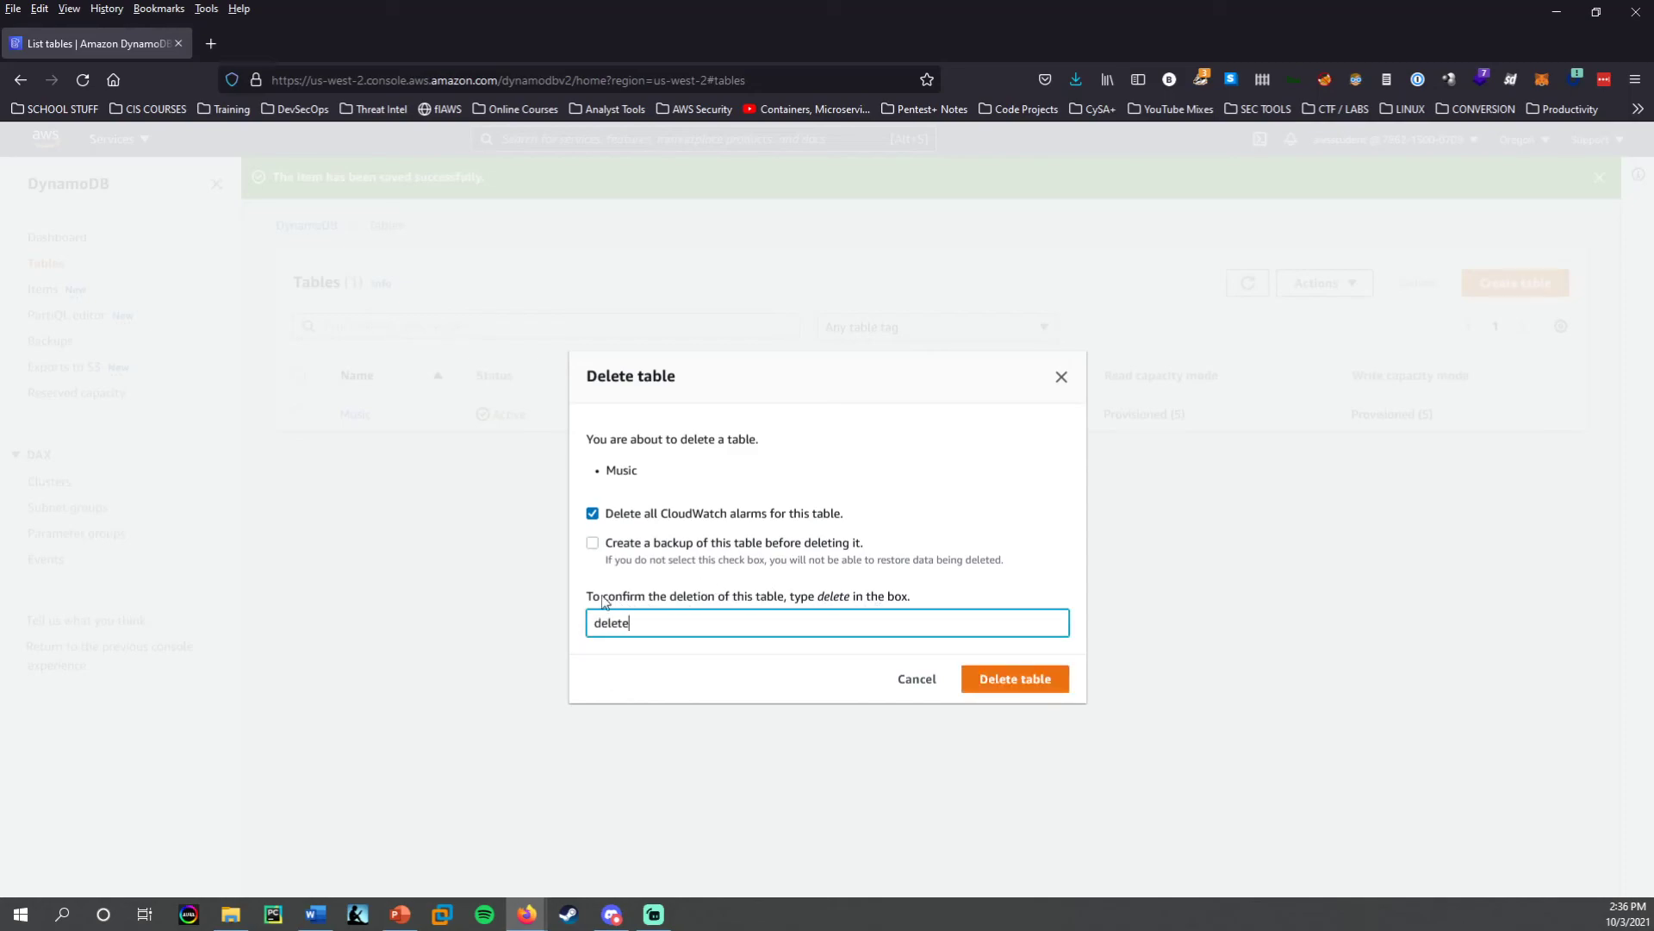
left_click_drag(601, 595, 902, 594)
left_click(929, 595)
left_click(932, 621)
left_click(1013, 680)
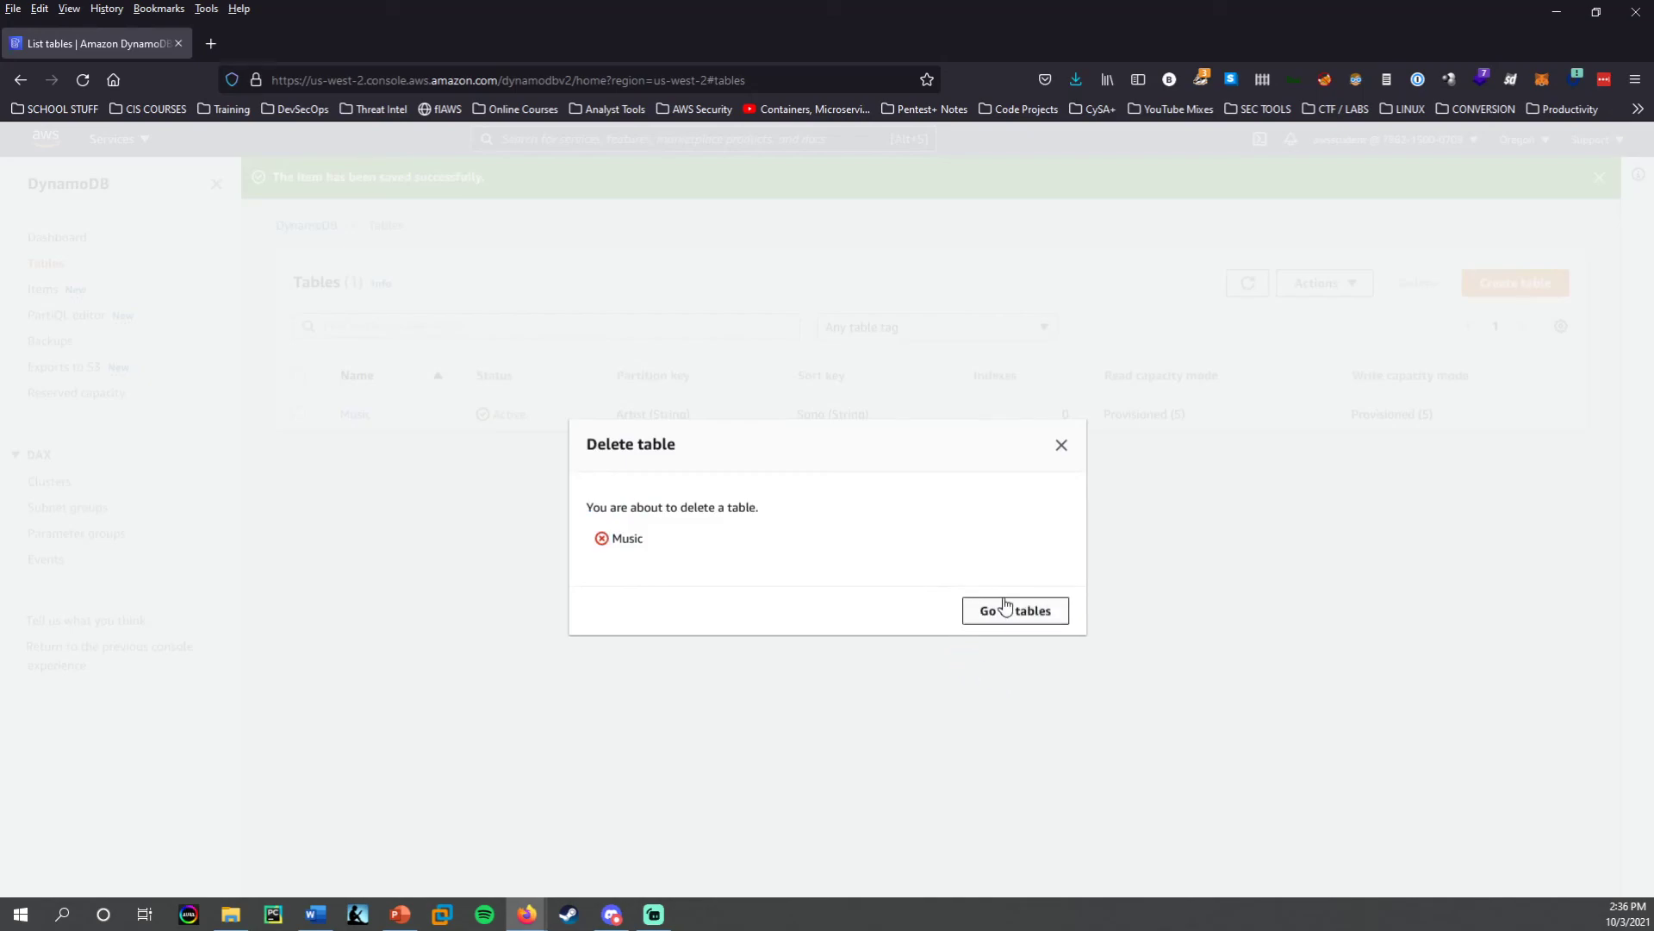
Return to the tables list, dismiss the old saved-item notification and reload the page.
left_click(1010, 605)
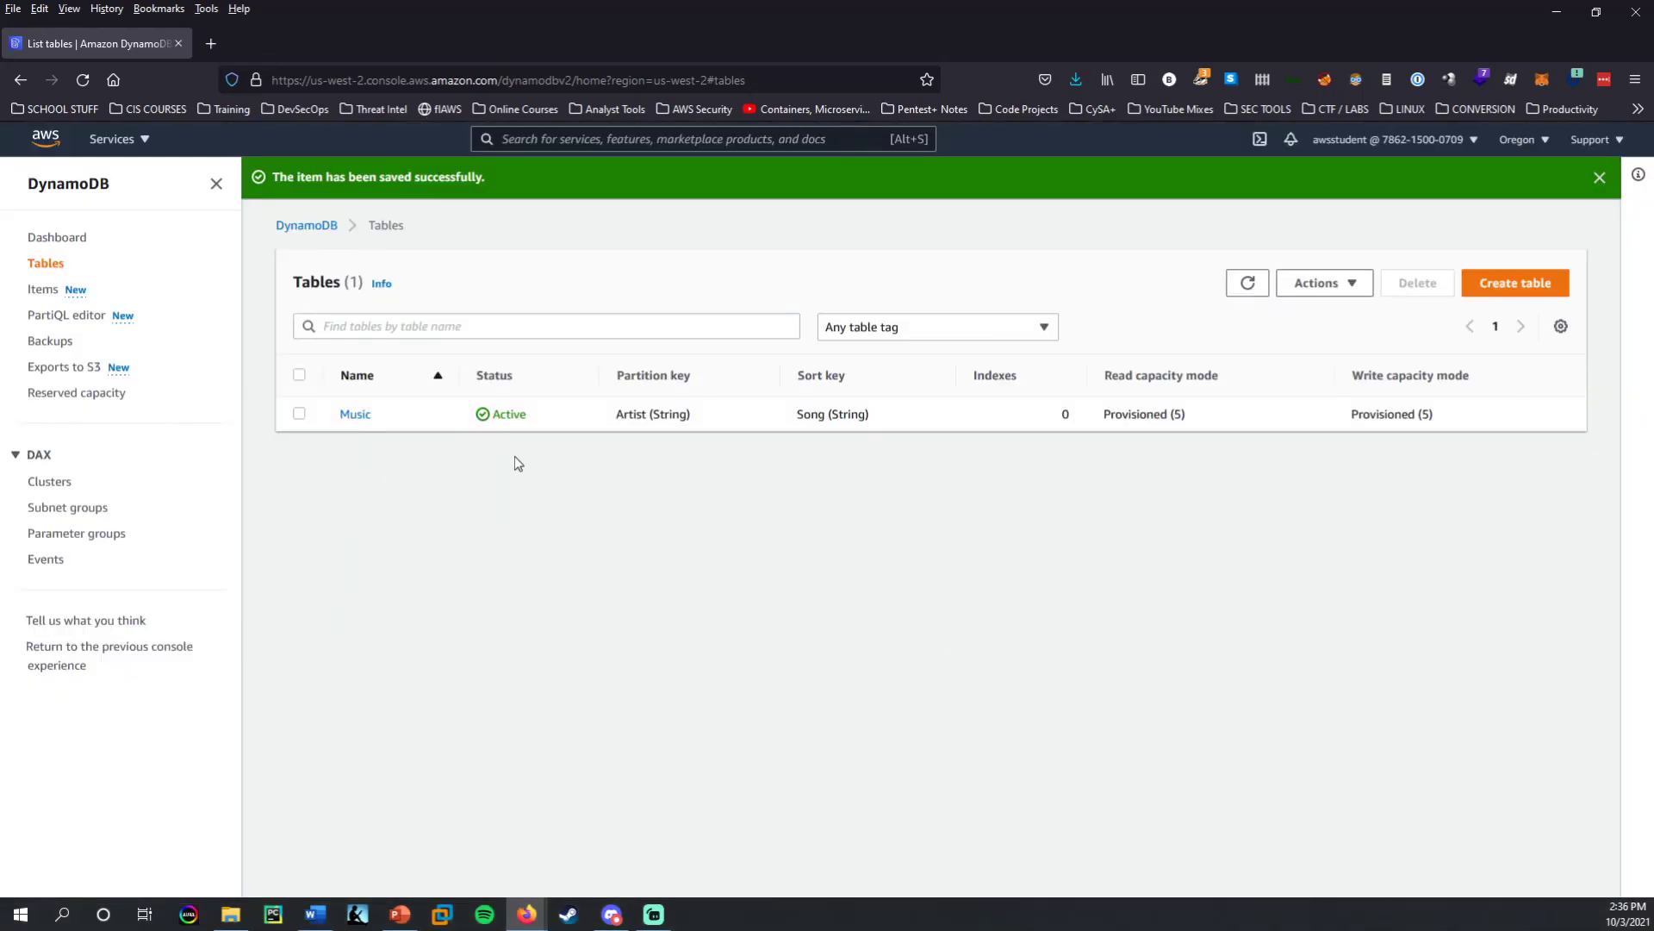
left_click(1598, 178)
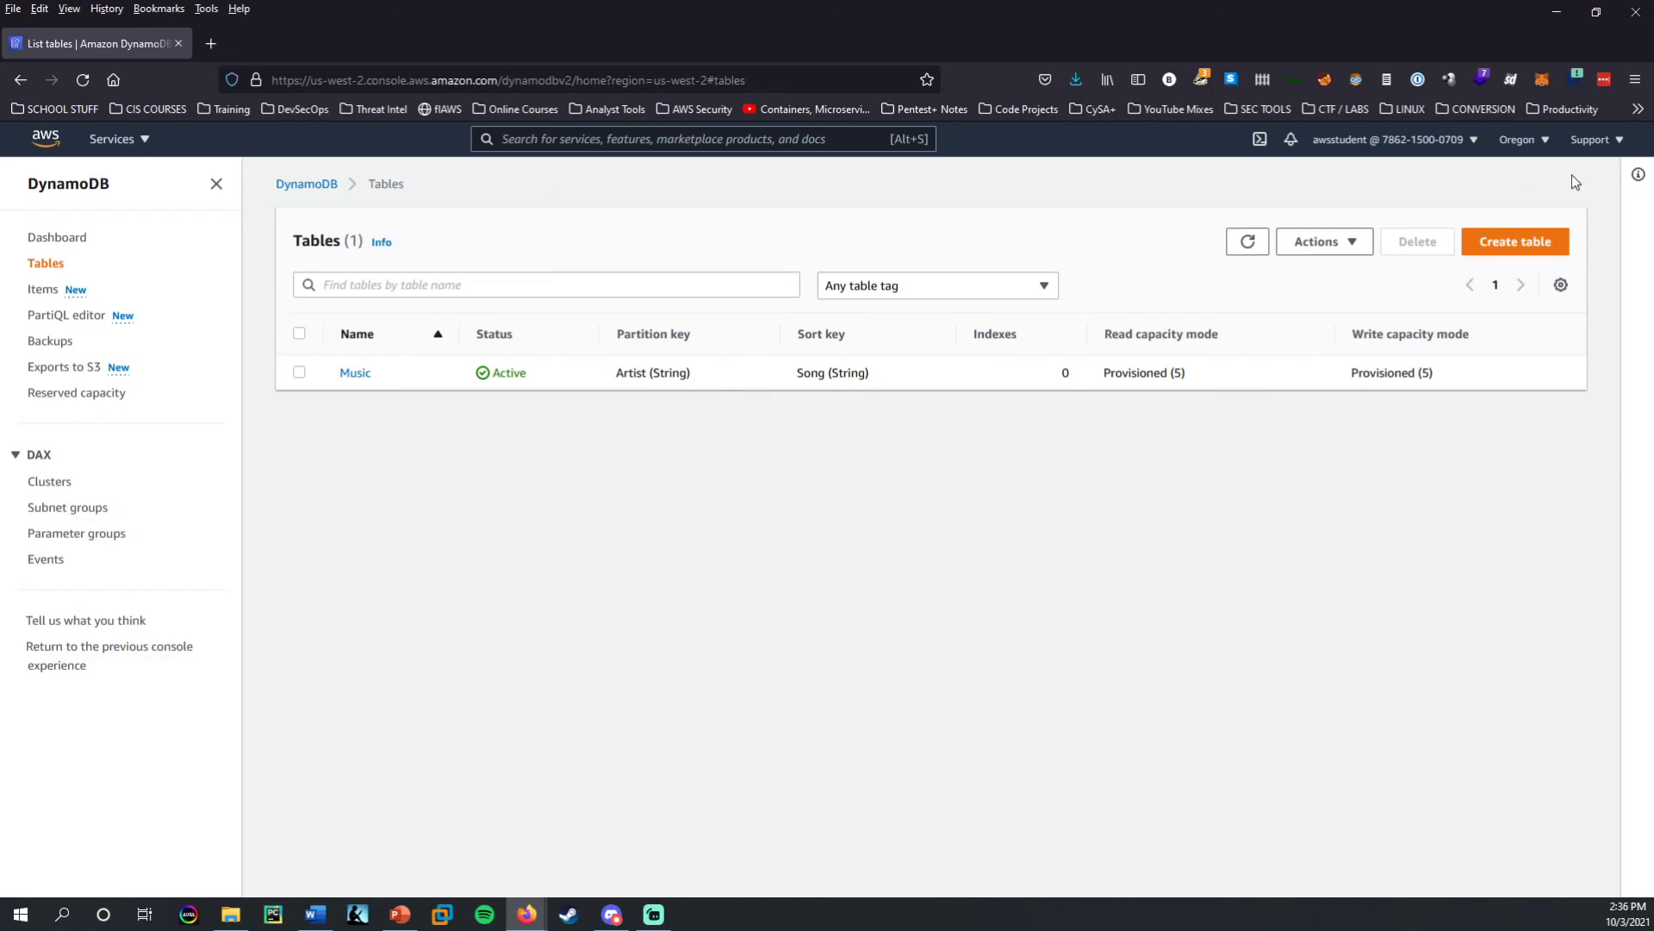
key("F5")
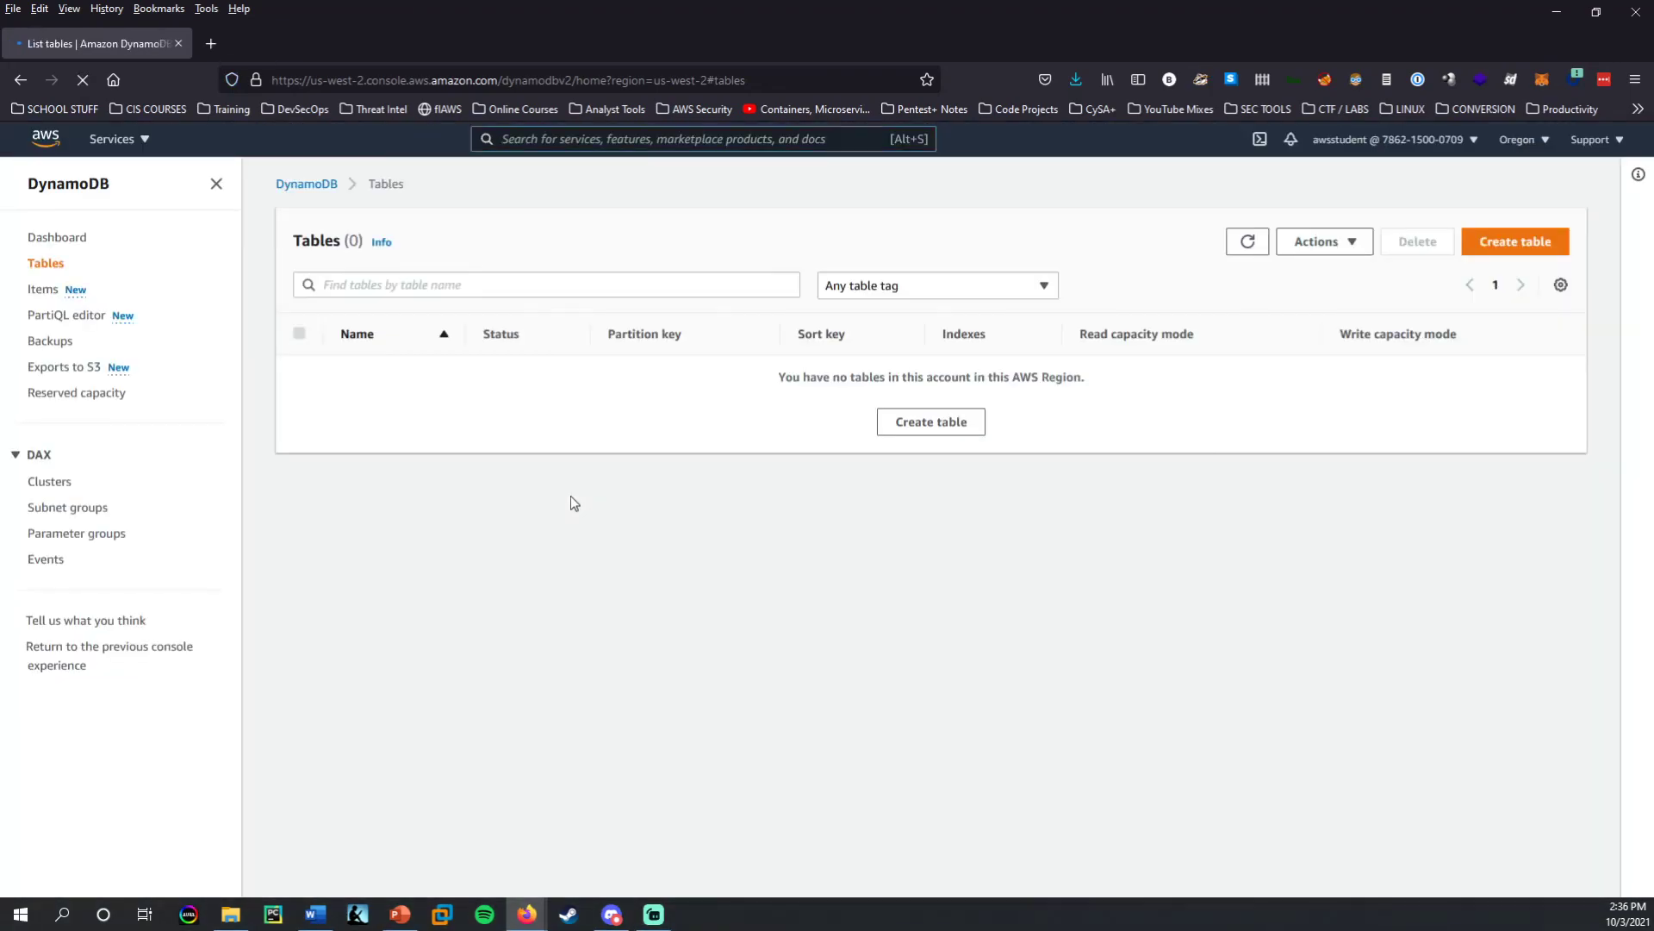